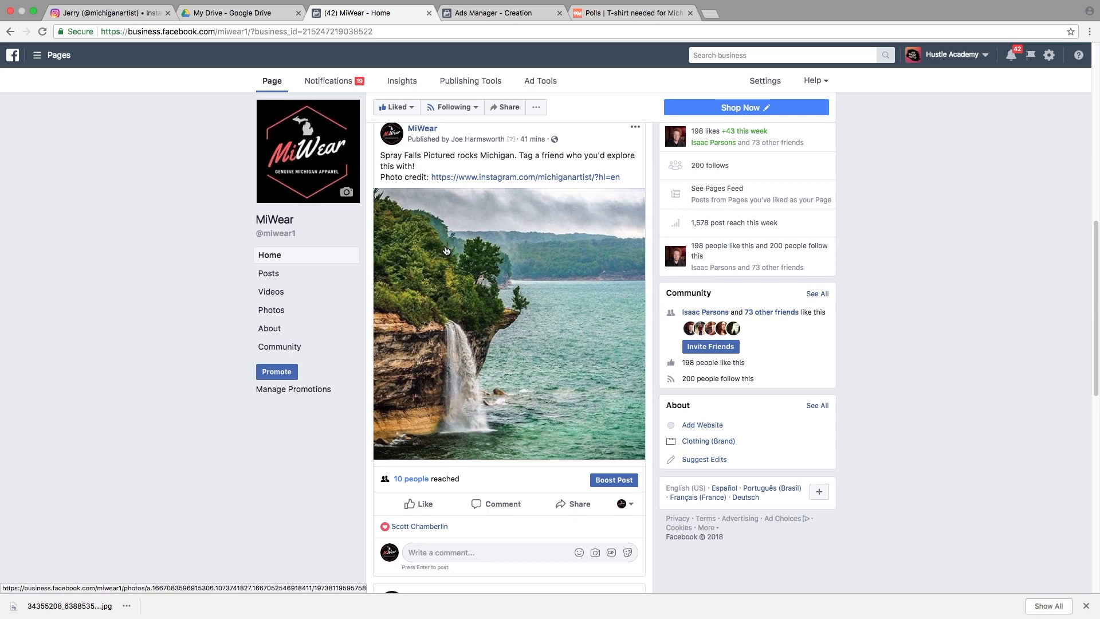
# Look over the MiWear page's latest post about Spray Falls, including its caption, photo and reach
pyautogui.scroll(-4, 445, 250)
pyautogui.scroll(3, 445, 252)
pyautogui.scroll(3, 444, 254)
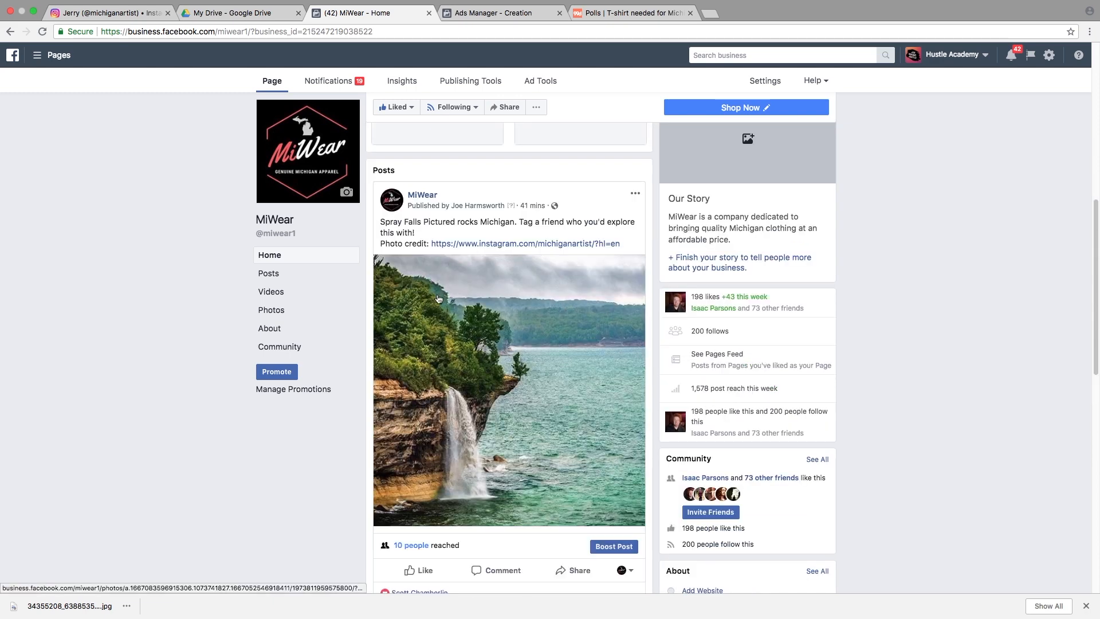
pyautogui.scroll(-1, 439, 299)
pyautogui.scroll(-1, 439, 299)
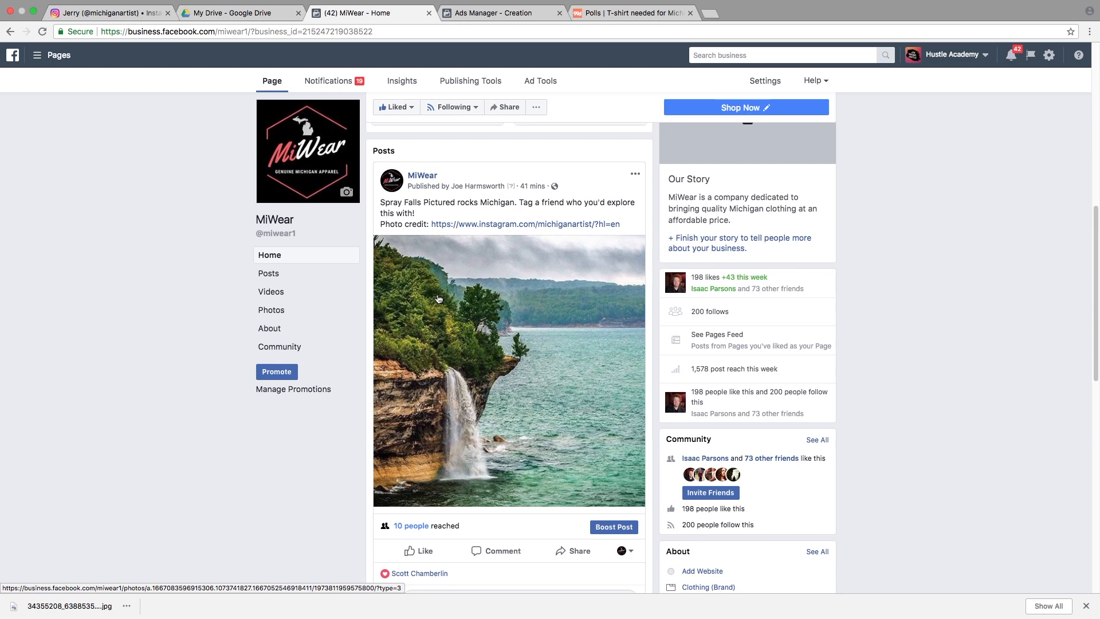
pyautogui.scroll(-5, 438, 299)
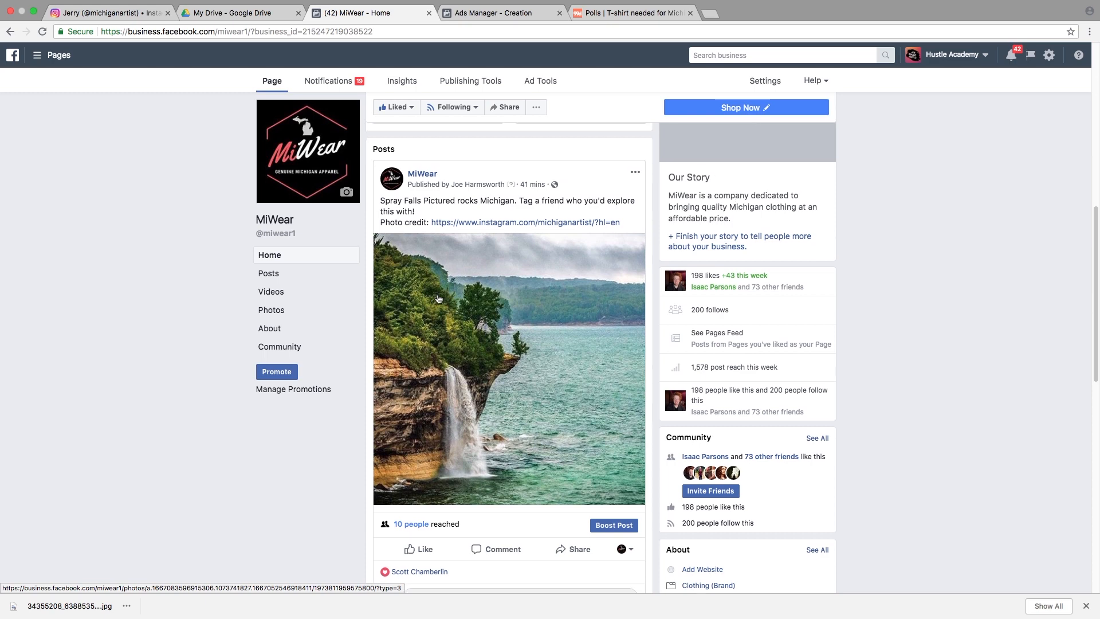
pyautogui.scroll(15, 438, 299)
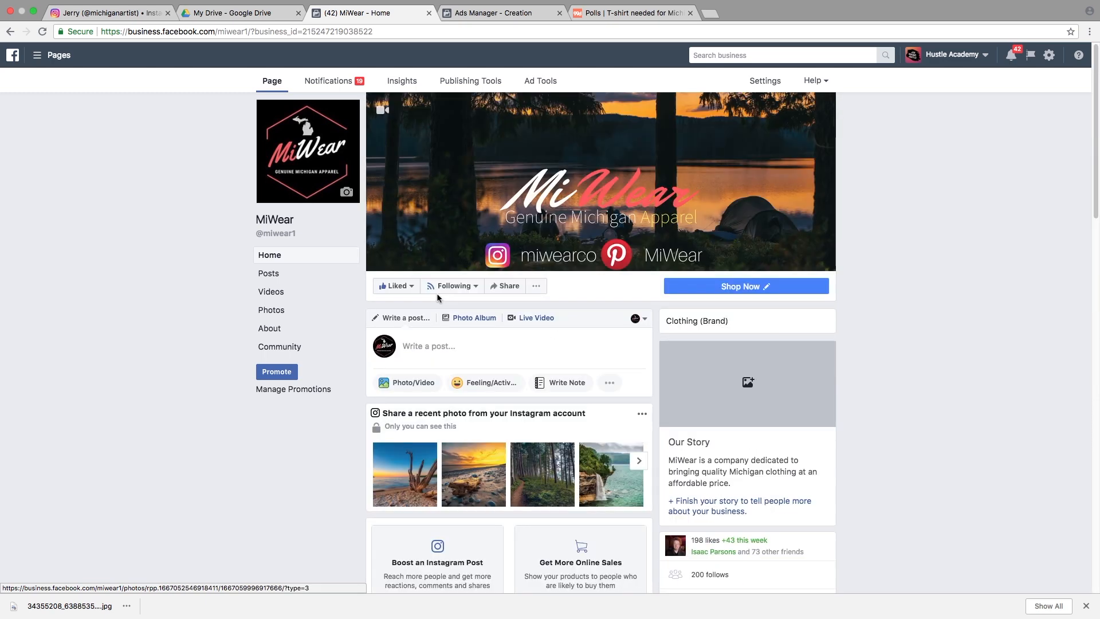
# Examine the engagement on the July 18 Pictured Rocks post, including organic and paid reach, reactions and shares
pyautogui.scroll(-8, 438, 299)
pyautogui.scroll(1, 458, 379)
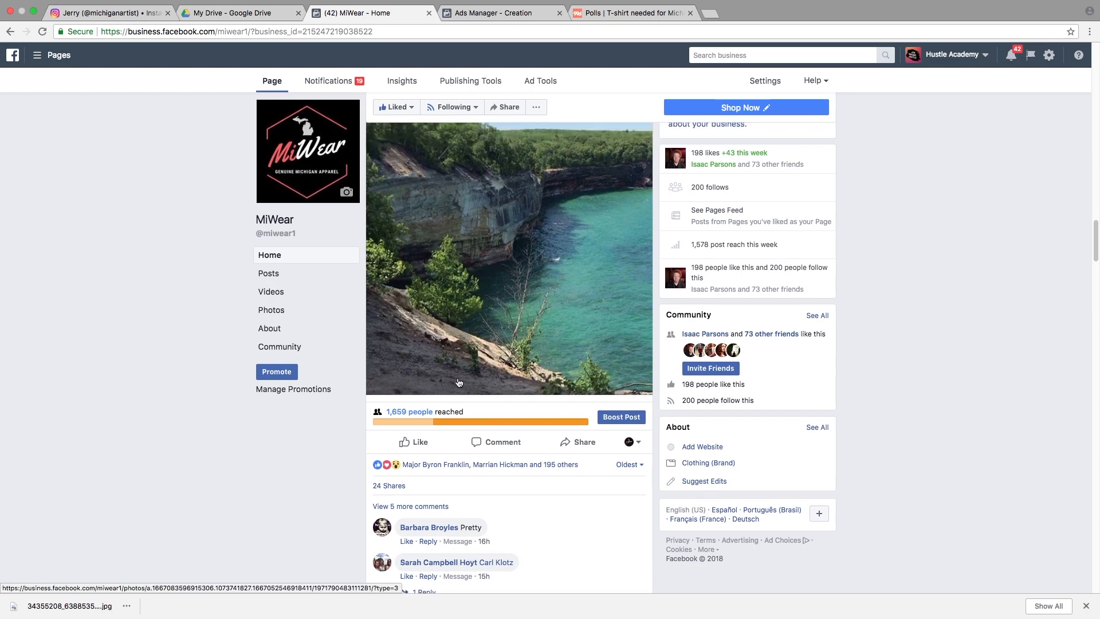
pyautogui.scroll(1, 460, 383)
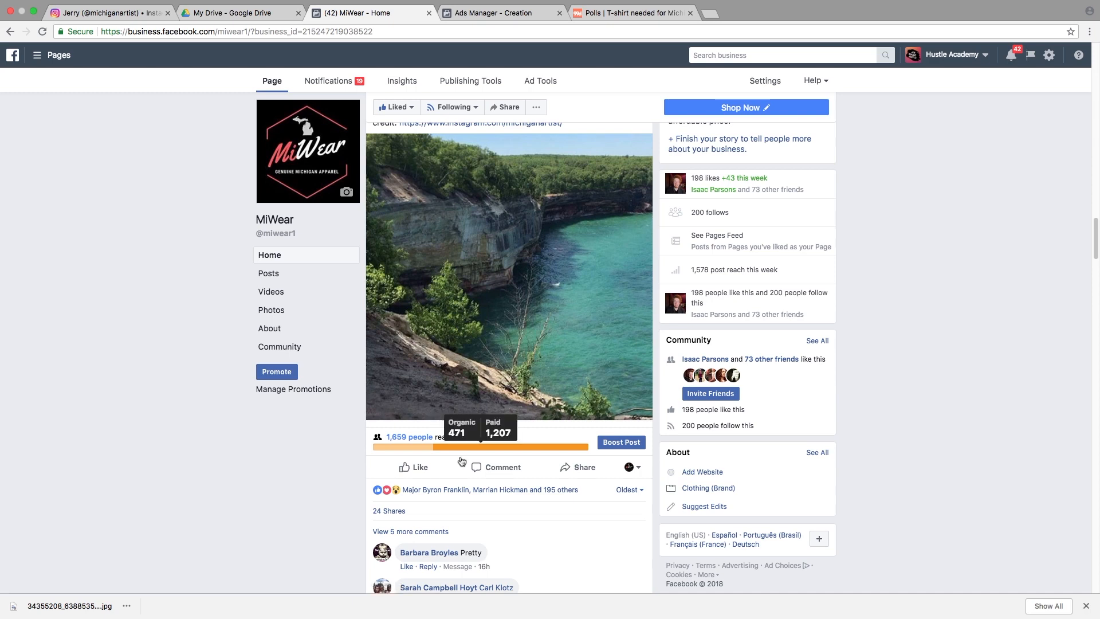
pyautogui.moveTo(448, 451)
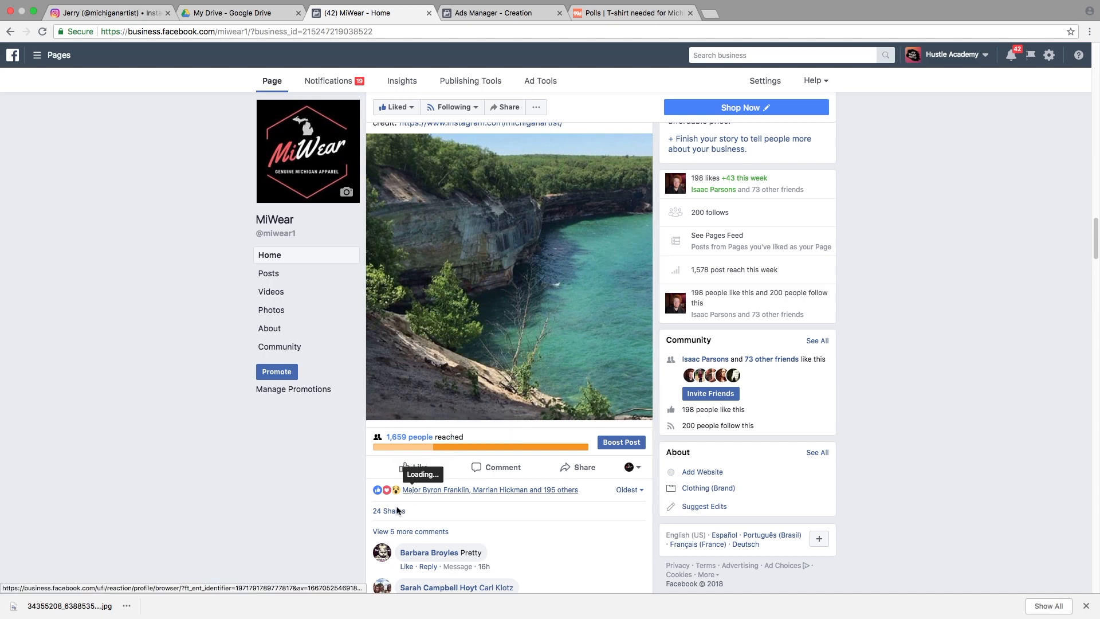
pyautogui.moveTo(399, 515)
pyautogui.moveTo(565, 491)
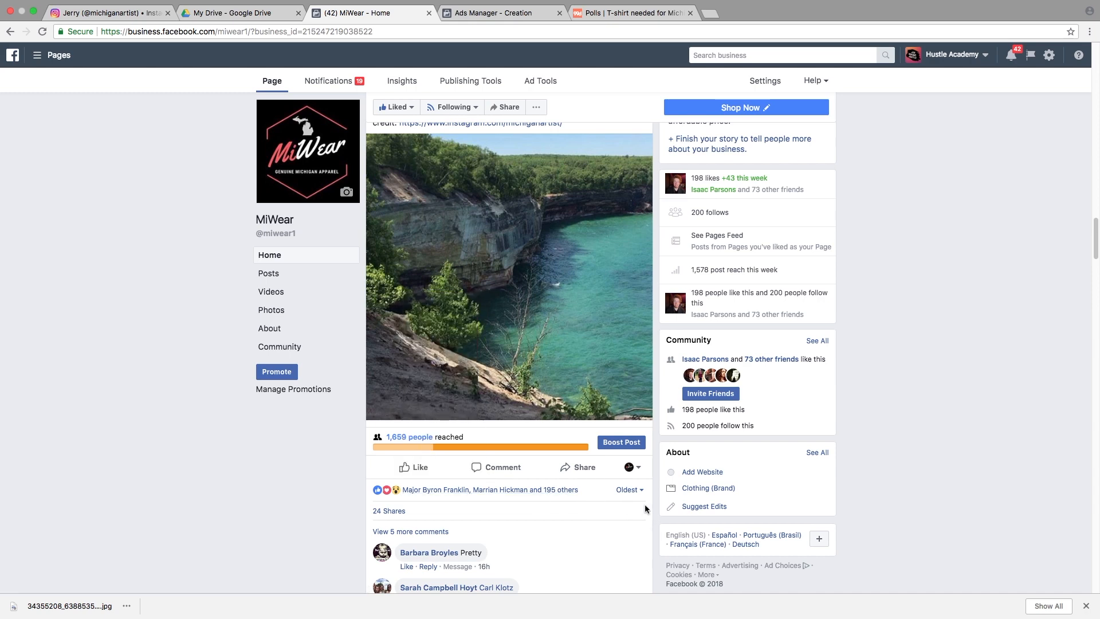
pyautogui.scroll(1, 510, 517)
pyautogui.scroll(-4, 500, 513)
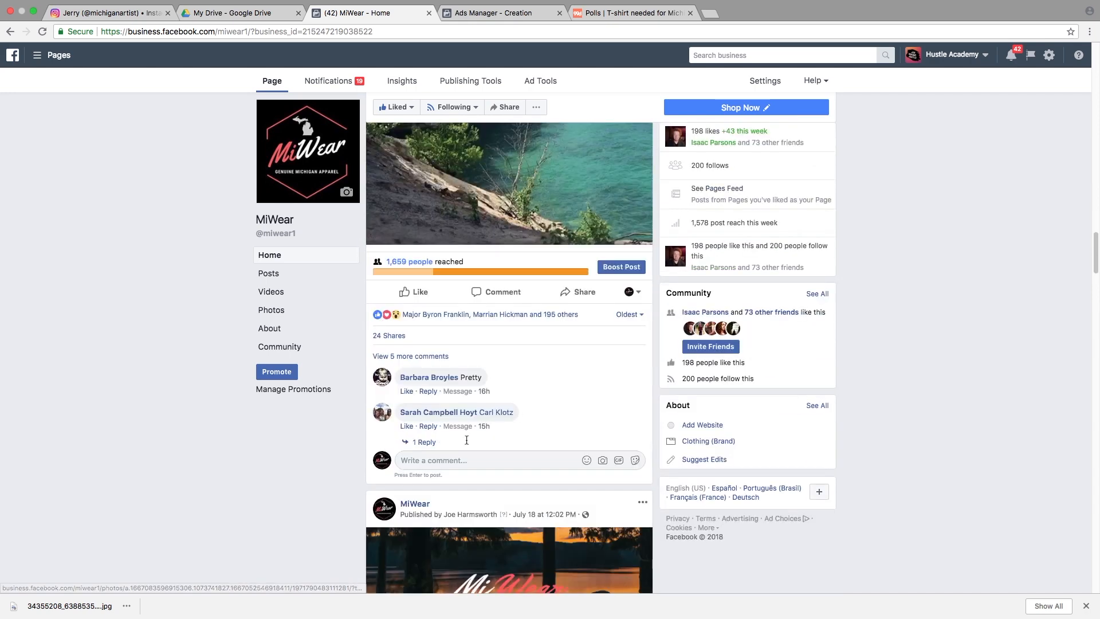
# Expand the earlier comments on the Pictured Rocks post and examine its tag-a-friend caption and the replies
pyautogui.click(404, 356)
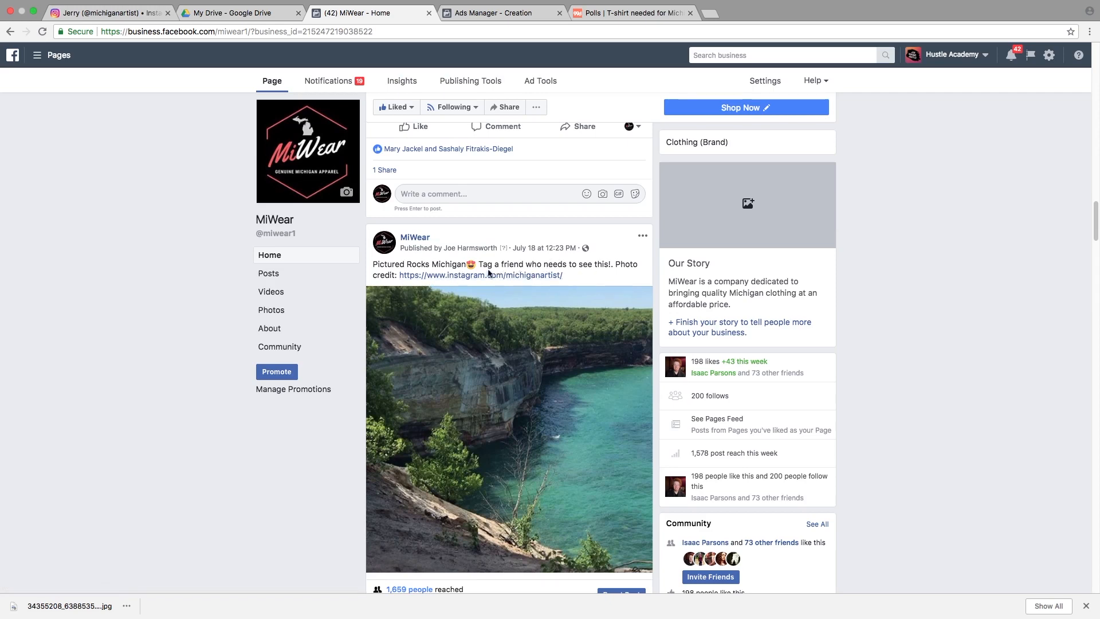
pyautogui.moveTo(479, 267)
pyautogui.mouseDown()
pyautogui.moveTo(610, 267)
pyautogui.moveTo(490, 264)
pyautogui.mouseUp()
pyautogui.click(608, 267)
pyautogui.click(490, 264)
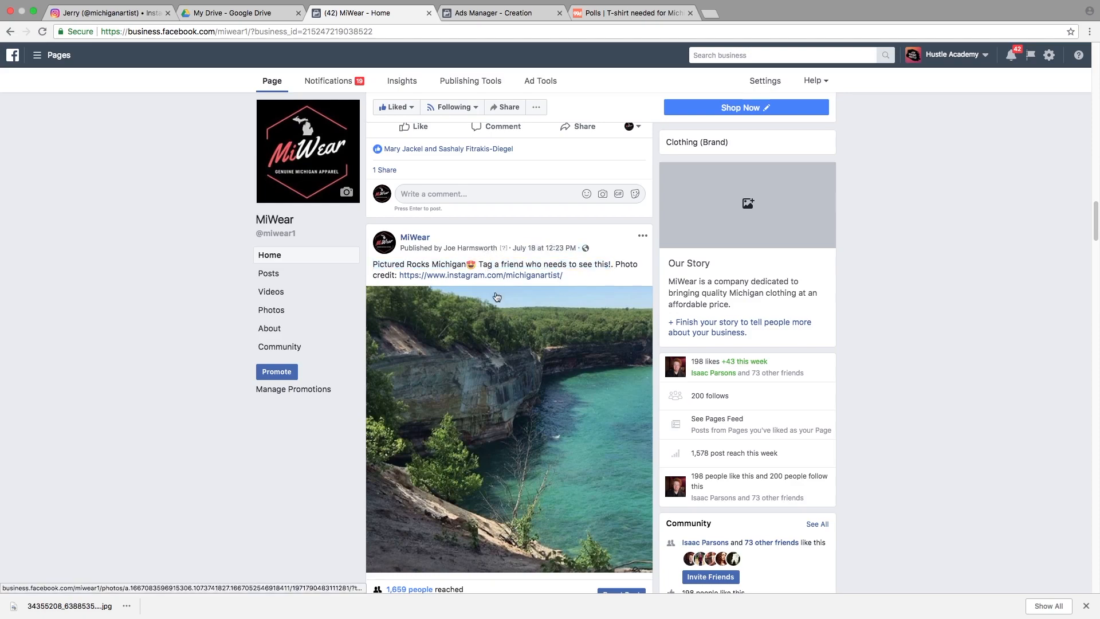
pyautogui.scroll(-10, 498, 294)
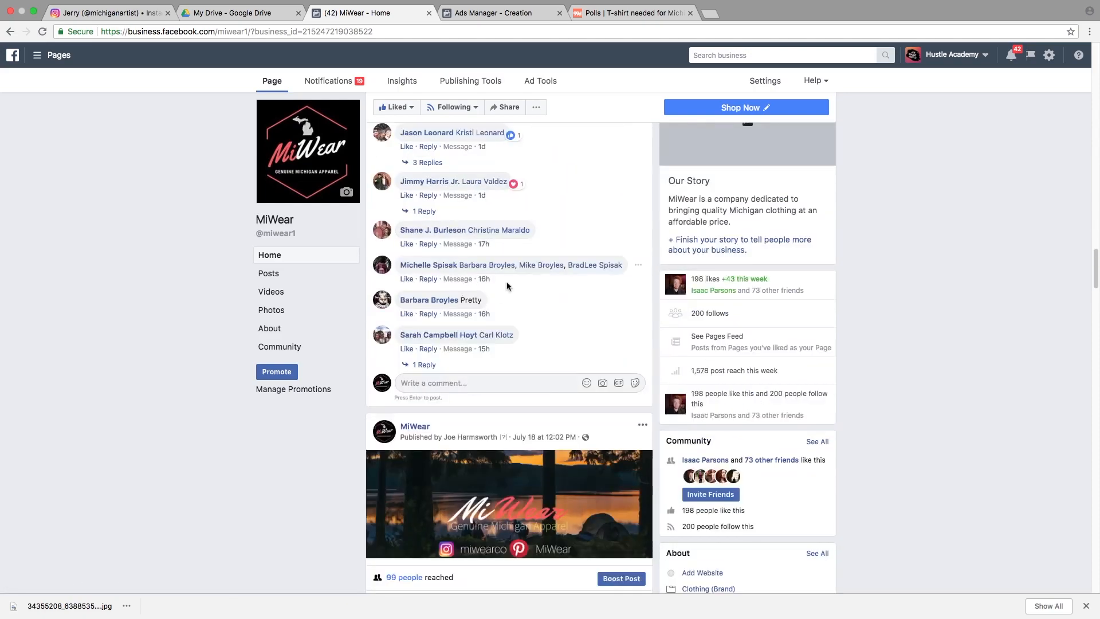
pyautogui.scroll(-8, 483, 290)
pyautogui.scroll(2, 483, 290)
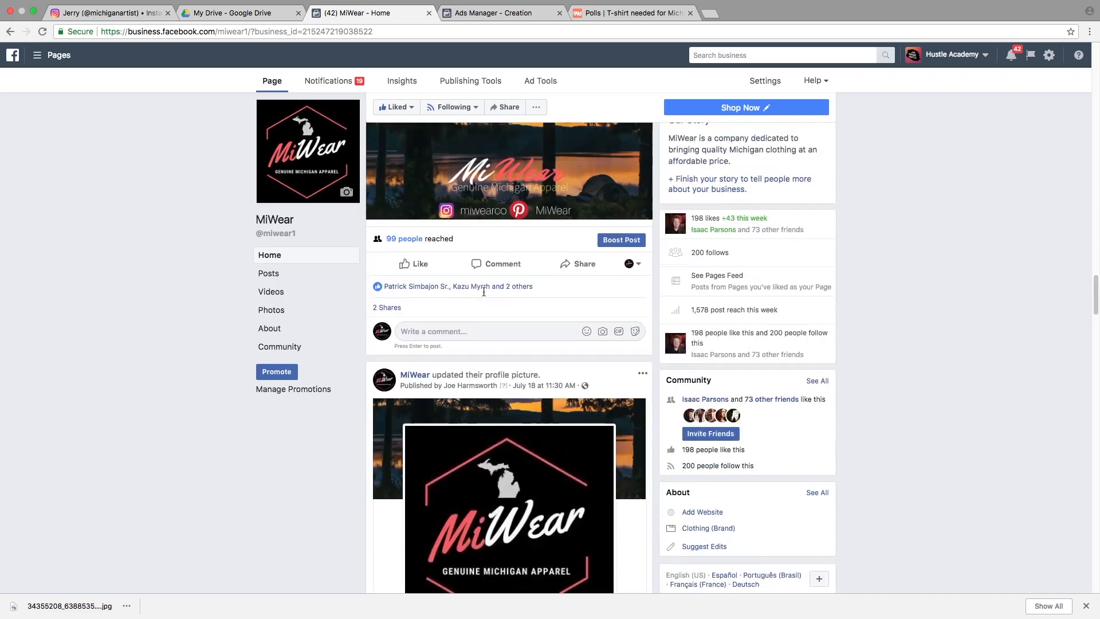
pyautogui.scroll(6, 484, 293)
pyautogui.scroll(7, 484, 295)
pyautogui.scroll(-7, 730, 290)
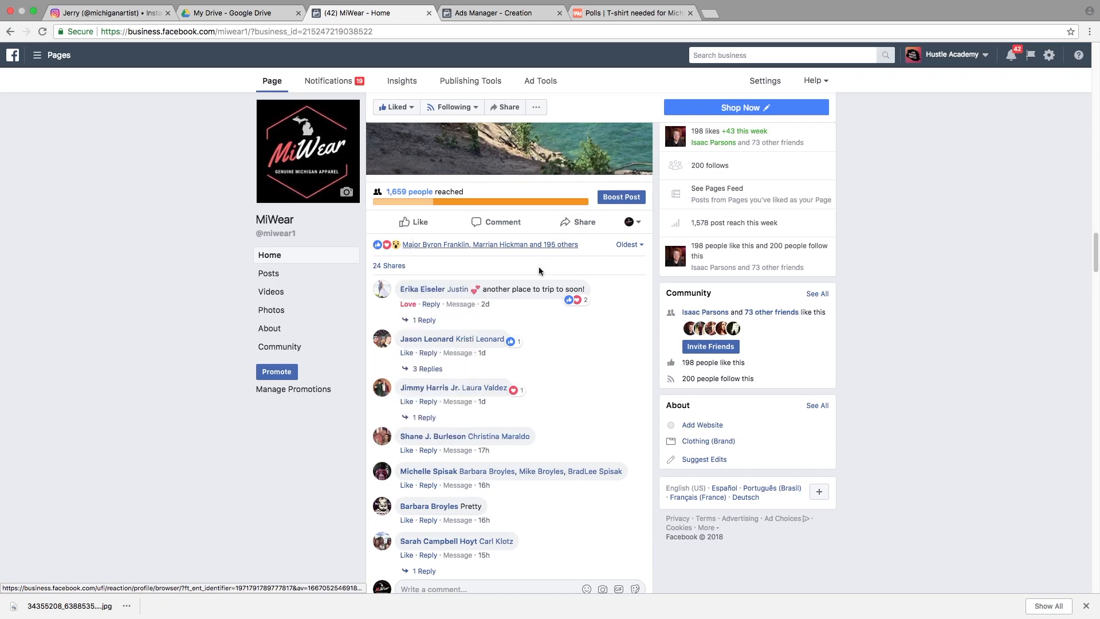
pyautogui.scroll(3, 523, 280)
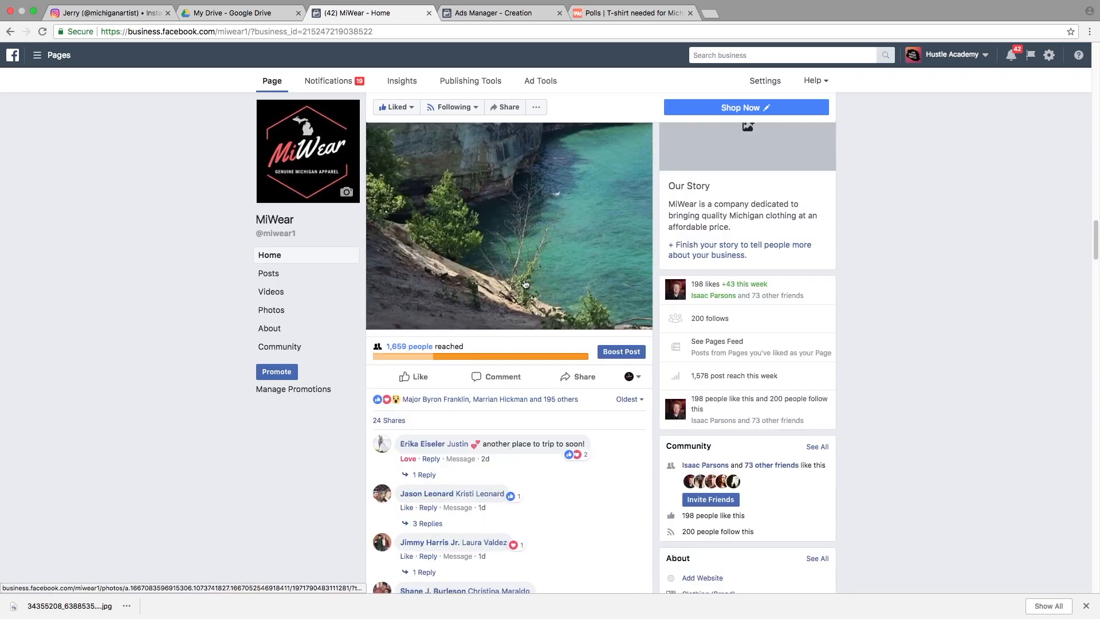
pyautogui.scroll(3, 525, 284)
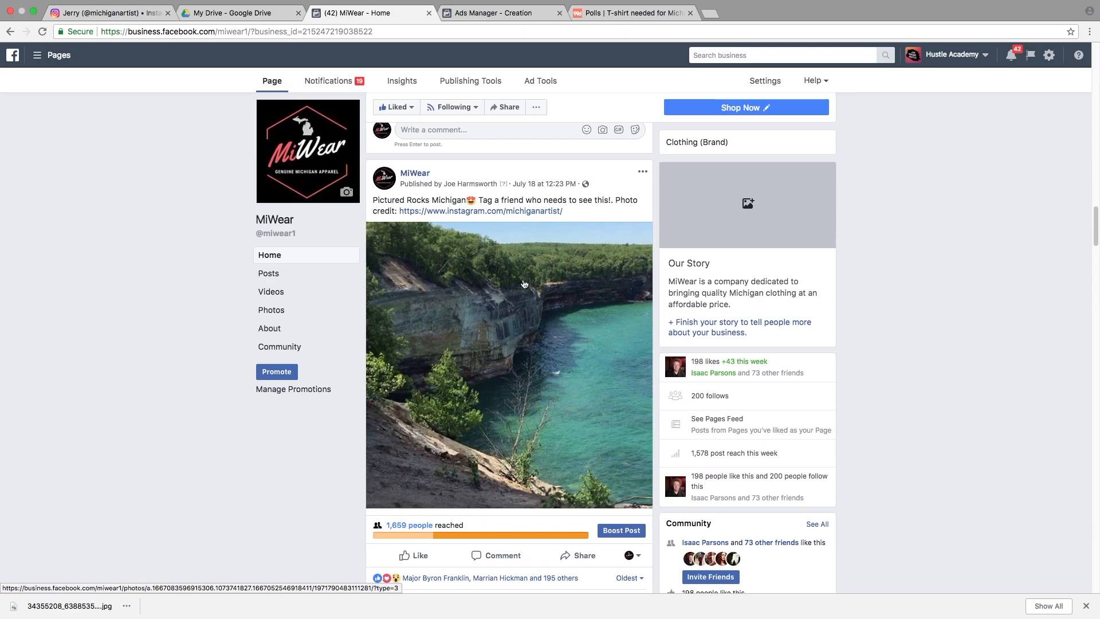
pyautogui.click(497, 13)
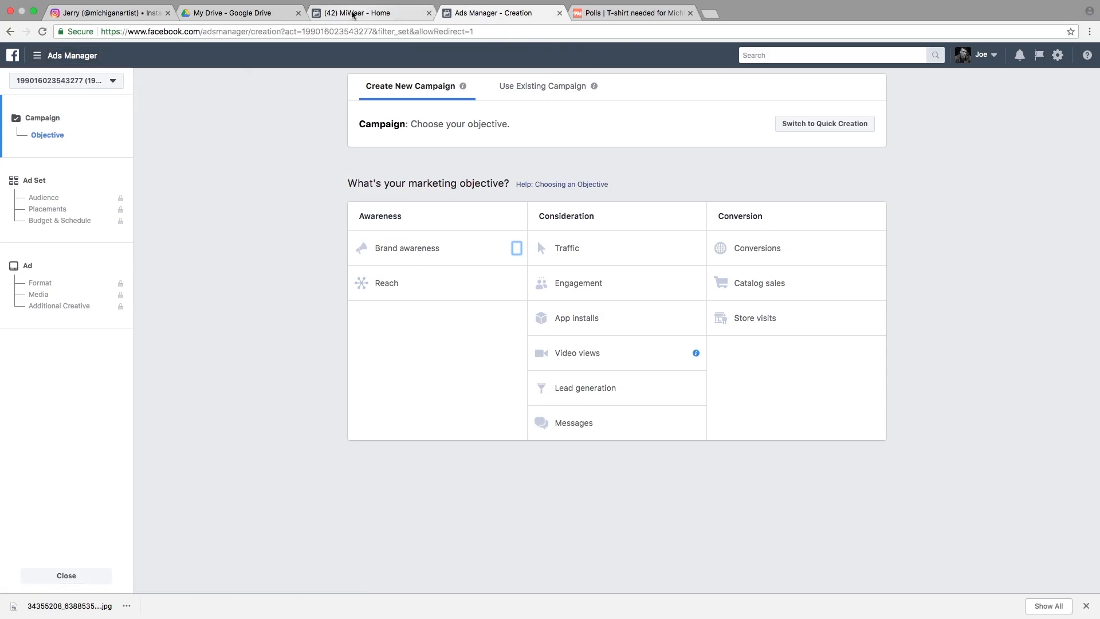
pyautogui.click(352, 14)
pyautogui.click(349, 30)
pyautogui.write('facebook.com')
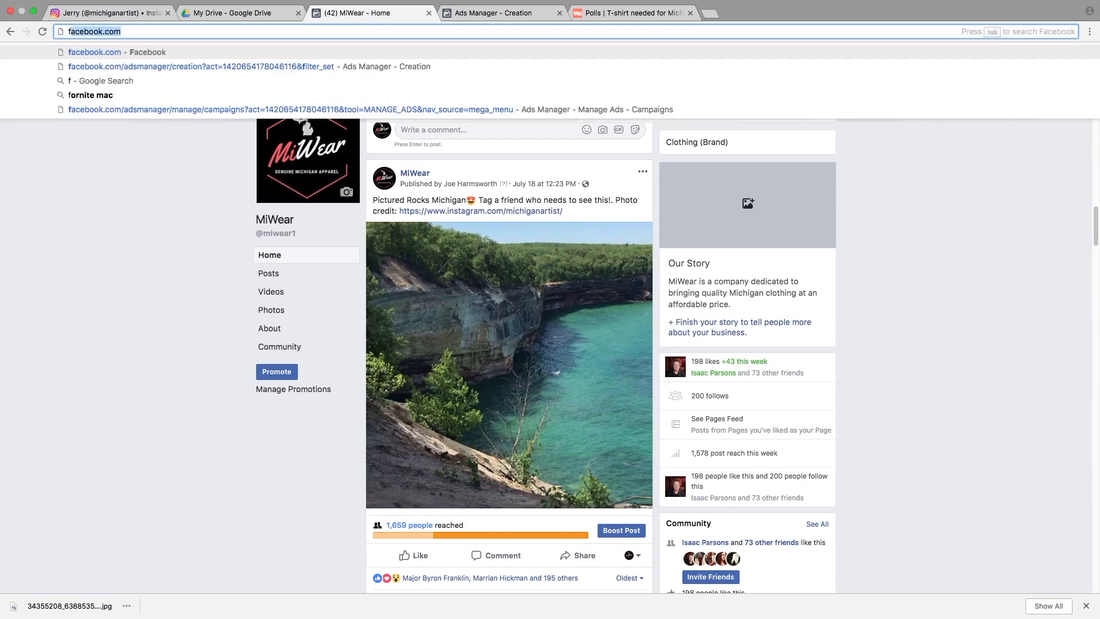
pyautogui.press('Return')
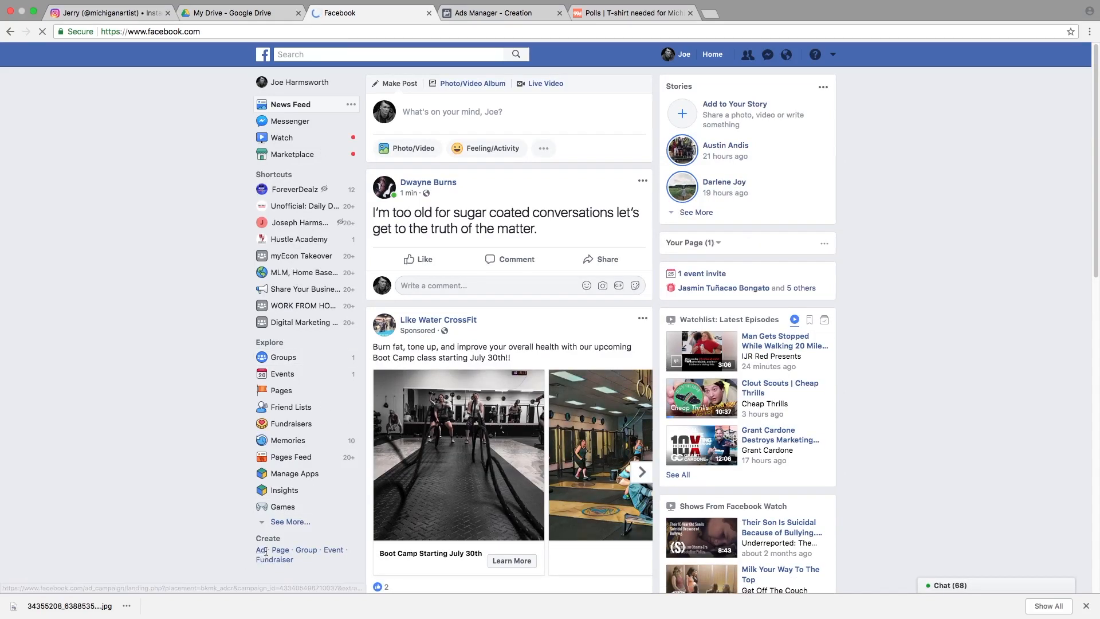
pyautogui.click(459, 14)
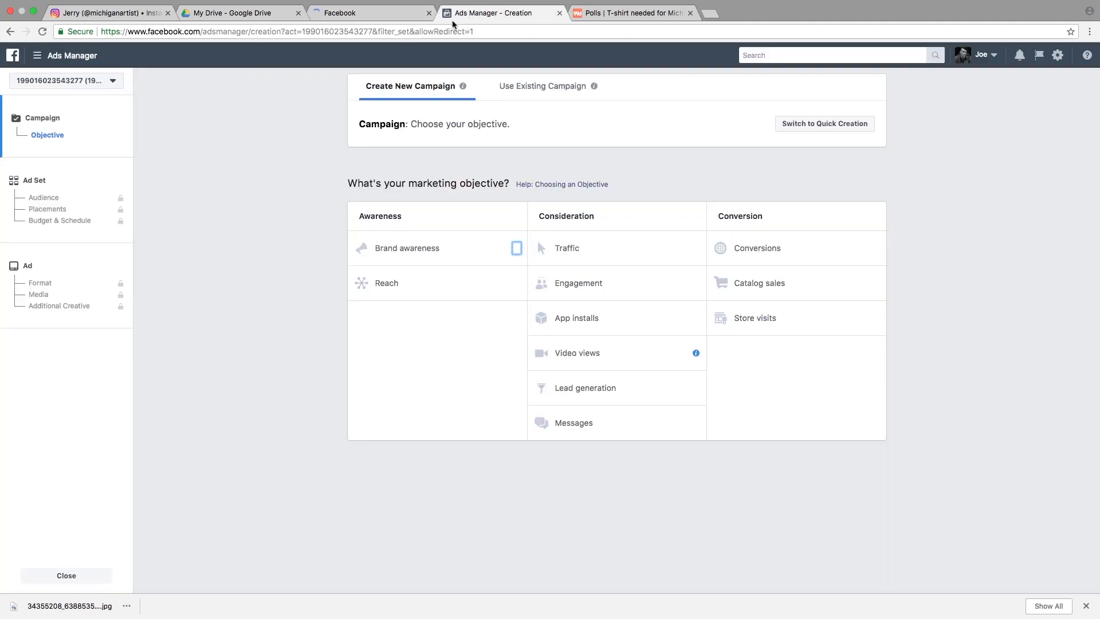
pyautogui.click(429, 13)
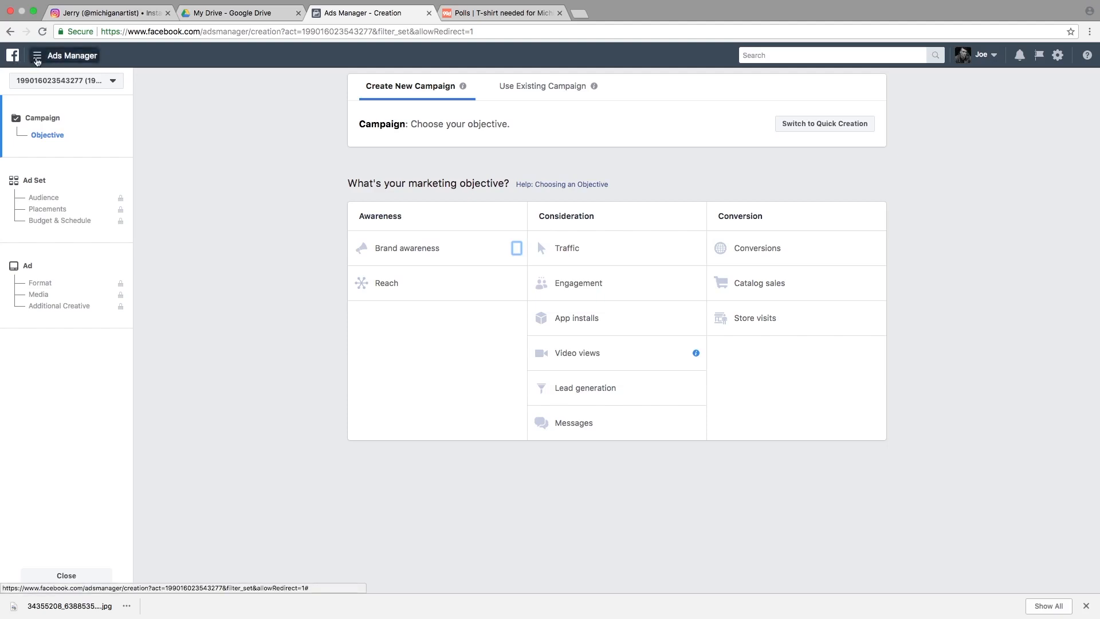
# Open the Ads Manager campaign list and examine the PICTURED ROCKS campaign's ad sets, including the cost per result of sleeping bear dunes
pyautogui.click(38, 57)
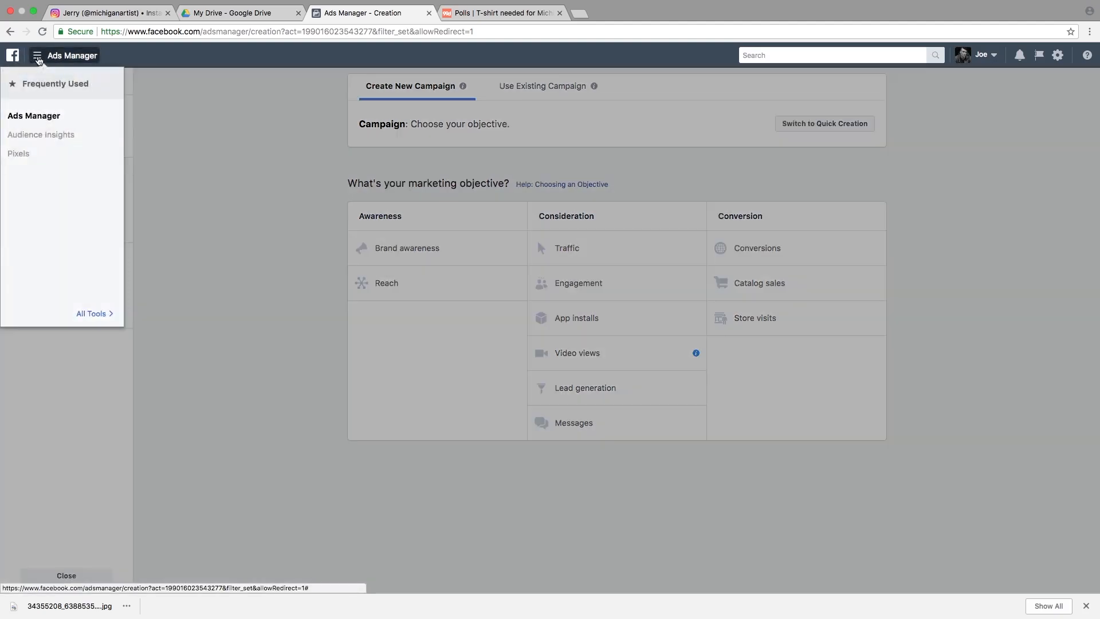
pyautogui.click(26, 118)
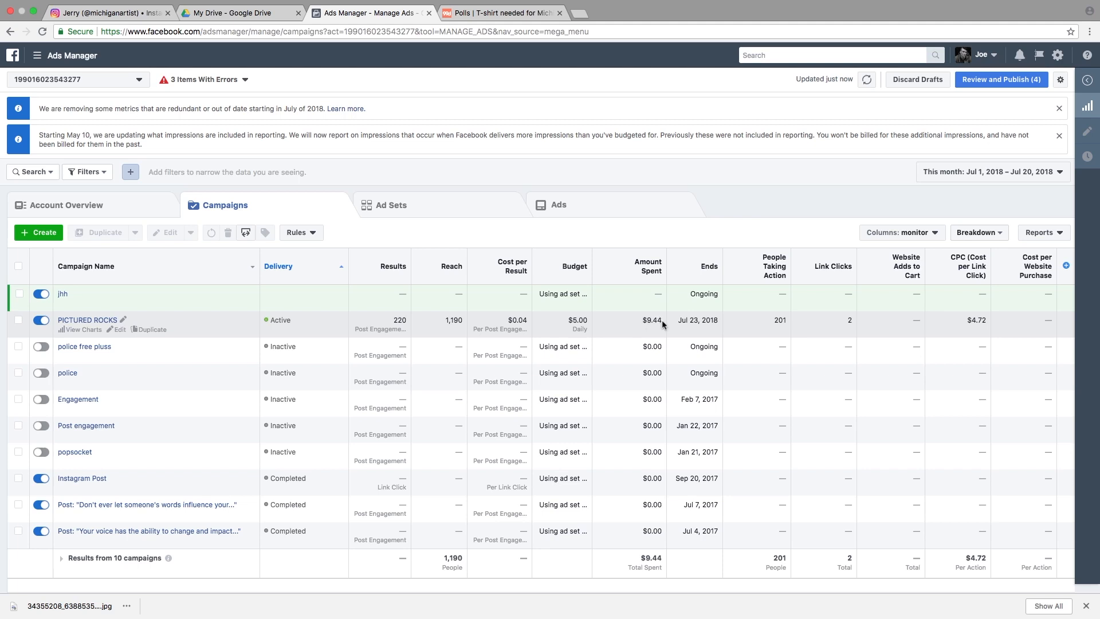
pyautogui.click(527, 321)
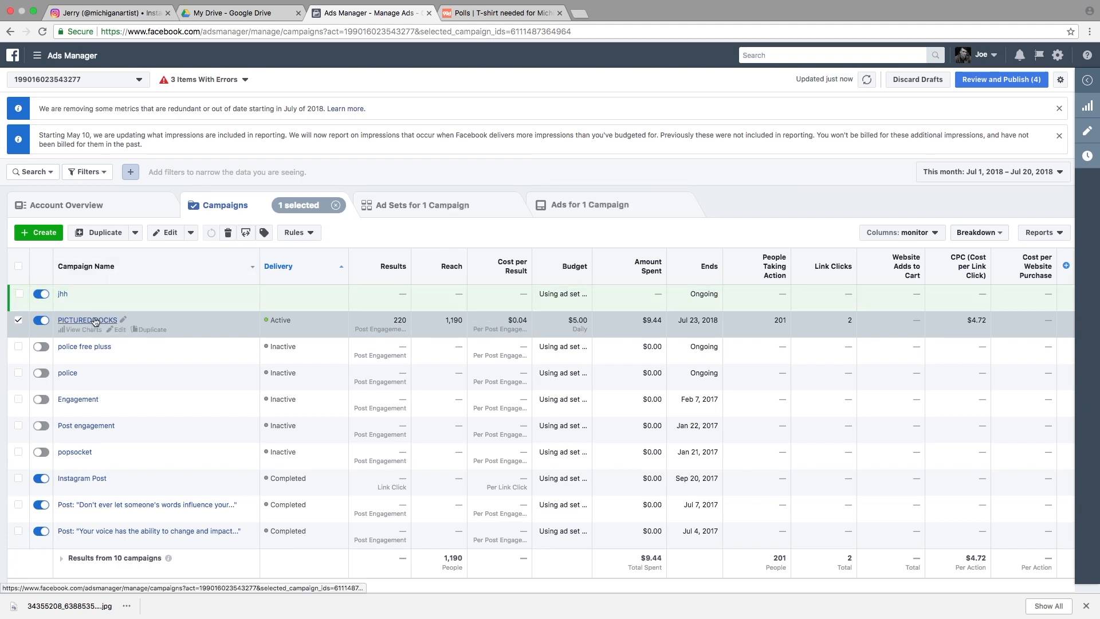
pyautogui.click(385, 206)
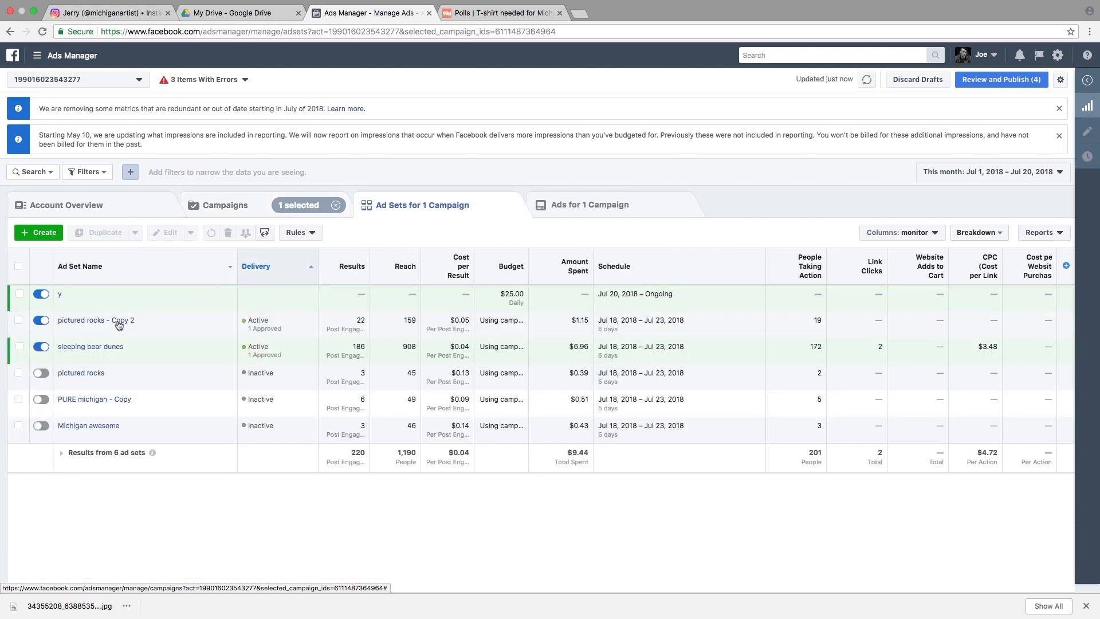
pyautogui.moveTo(144, 305)
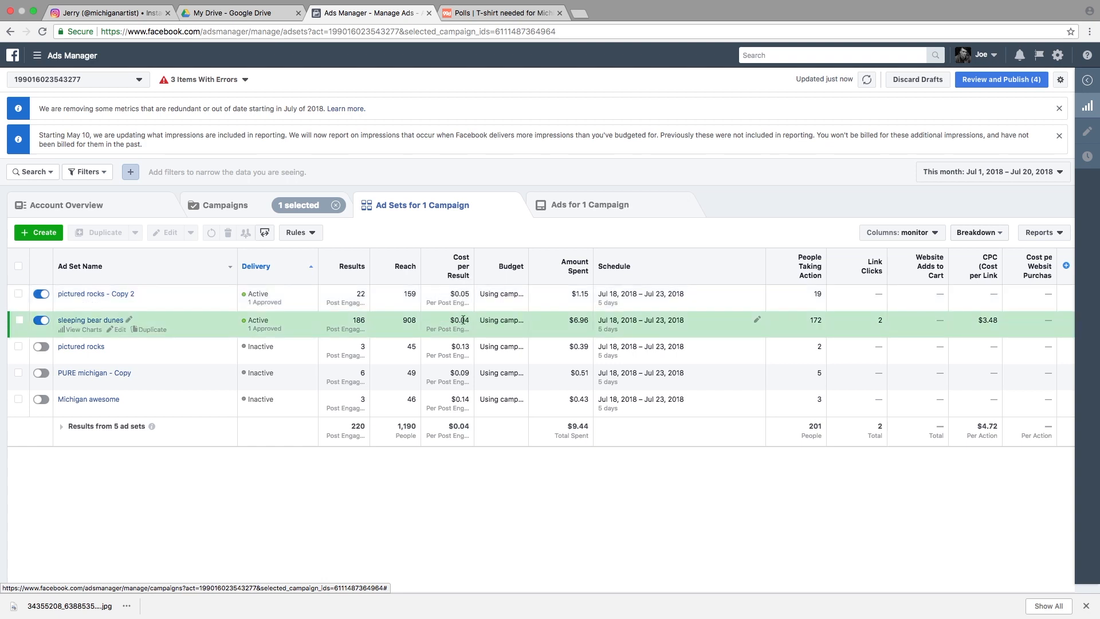
pyautogui.moveTo(470, 319); pyautogui.dragTo(448, 322)
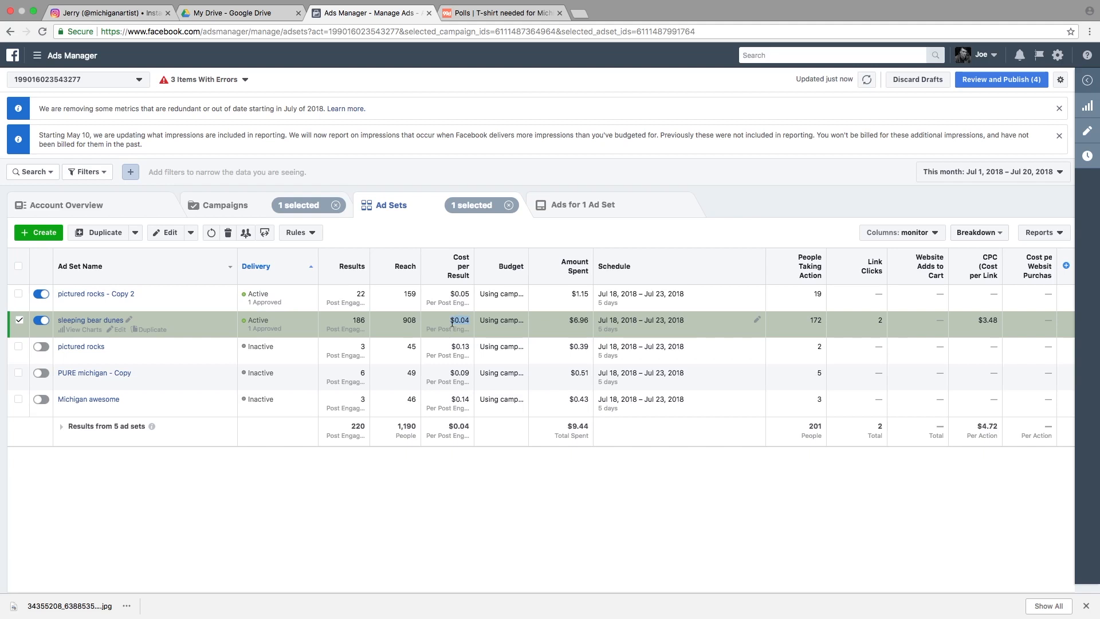
# Start a new campaign named "michigan t-shirt( fireplace)" with the Auction buying type and the Post engagement objective
pyautogui.click(228, 206)
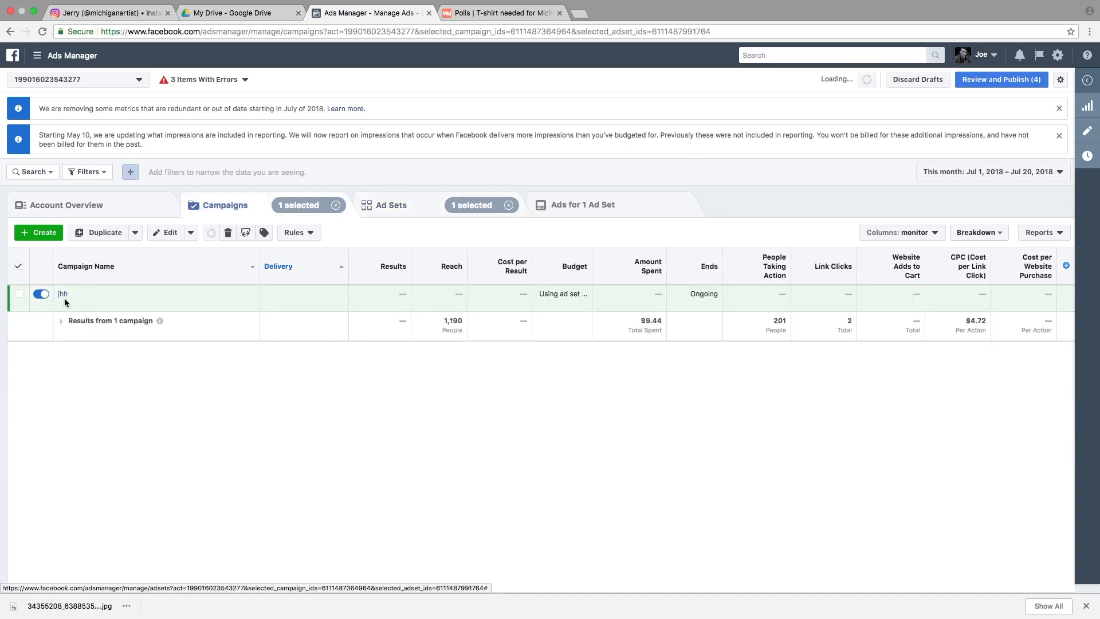
pyautogui.click(43, 233)
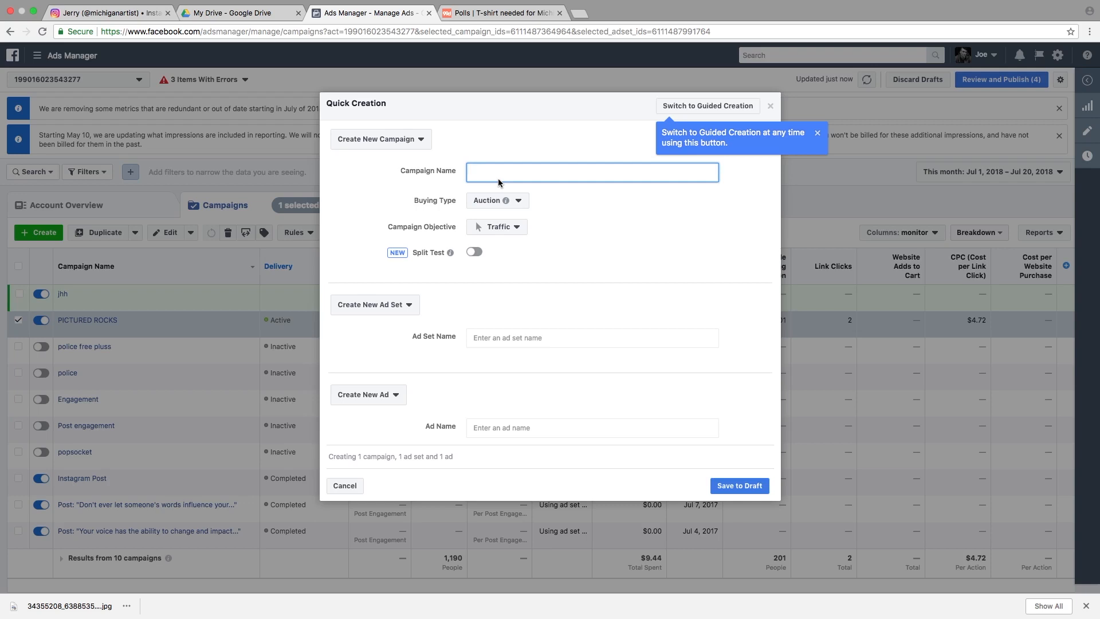
pyautogui.write('ichigan t-shirt( fireplace)')
pyautogui.click(493, 200)
pyautogui.click(493, 201)
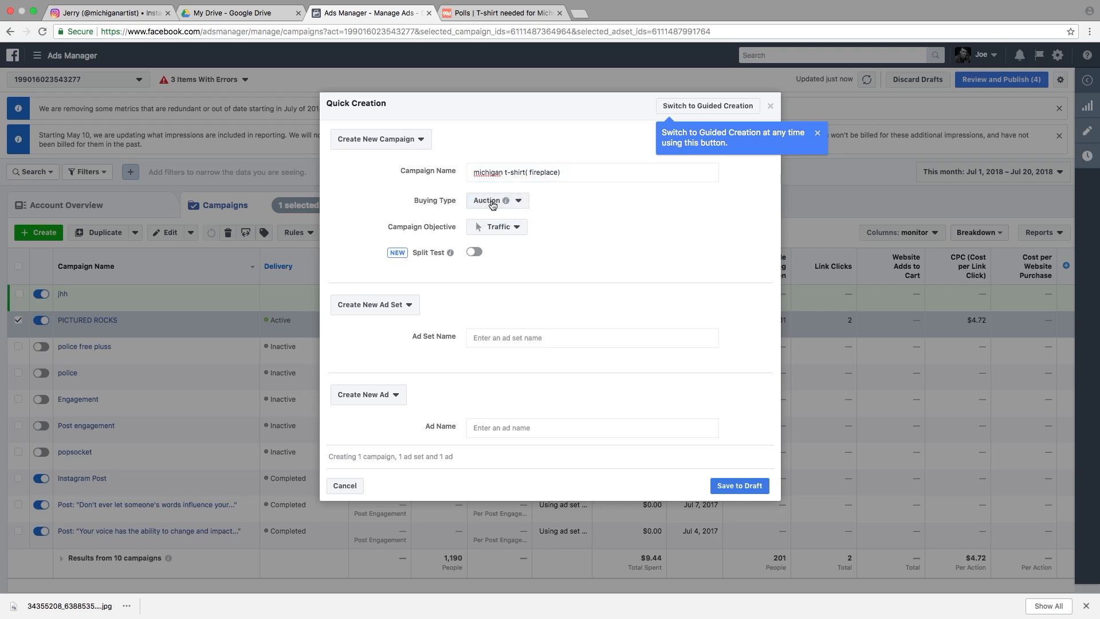
pyautogui.click(479, 228)
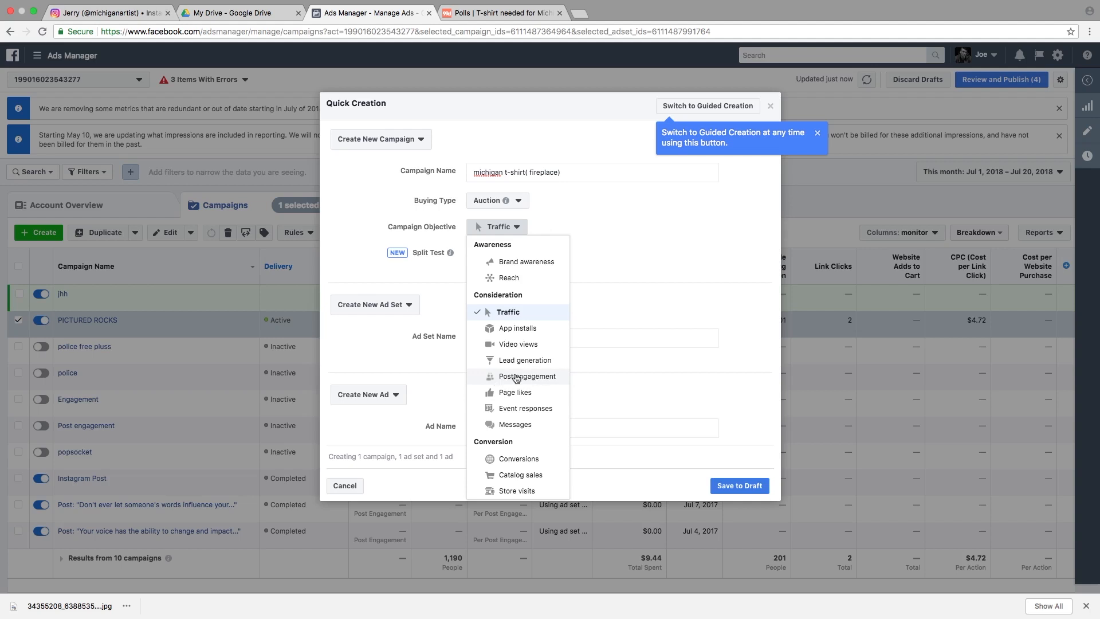
pyautogui.click(557, 381)
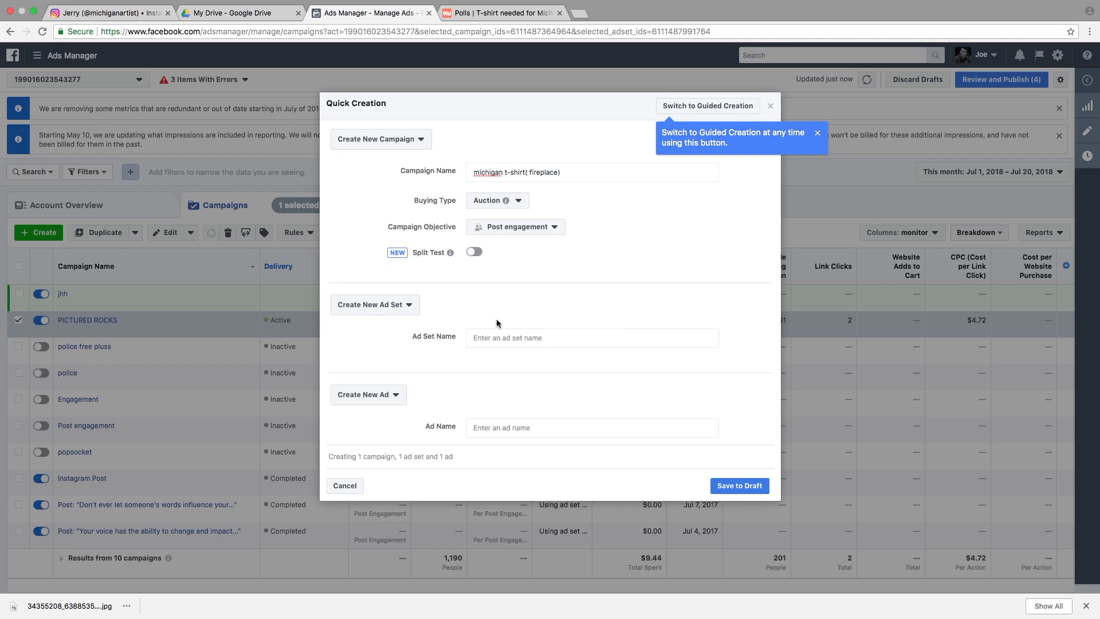
# Name the new ad set "intrest#1" and the ad "t-shirt(fireplace)", and save the campaign as a draft
pyautogui.click(498, 340)
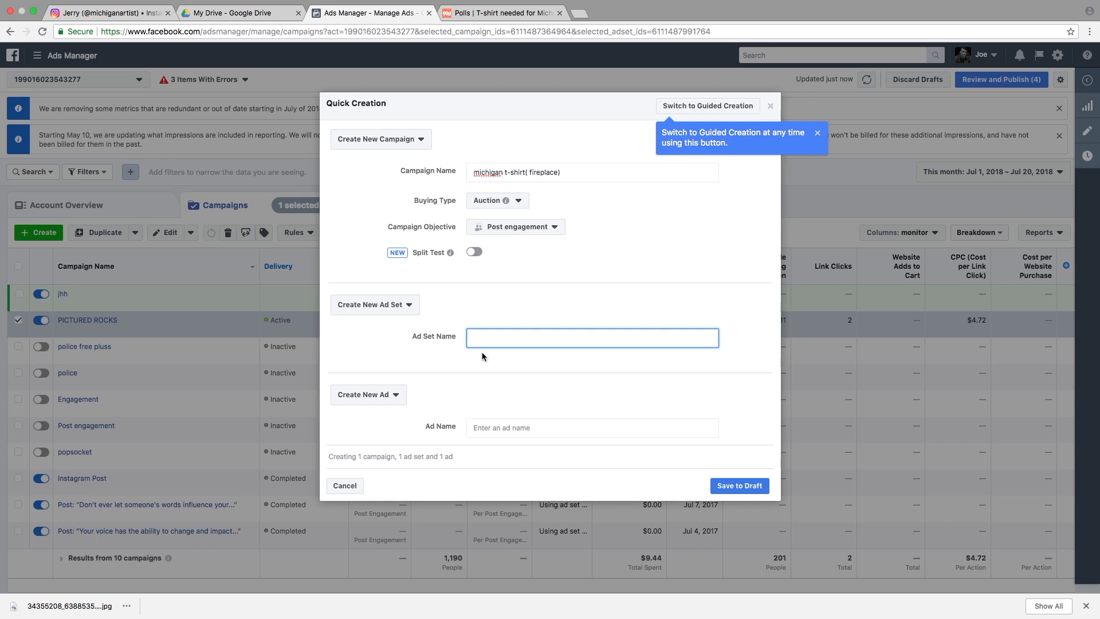
pyautogui.write('intrest#1')
pyautogui.click(511, 432)
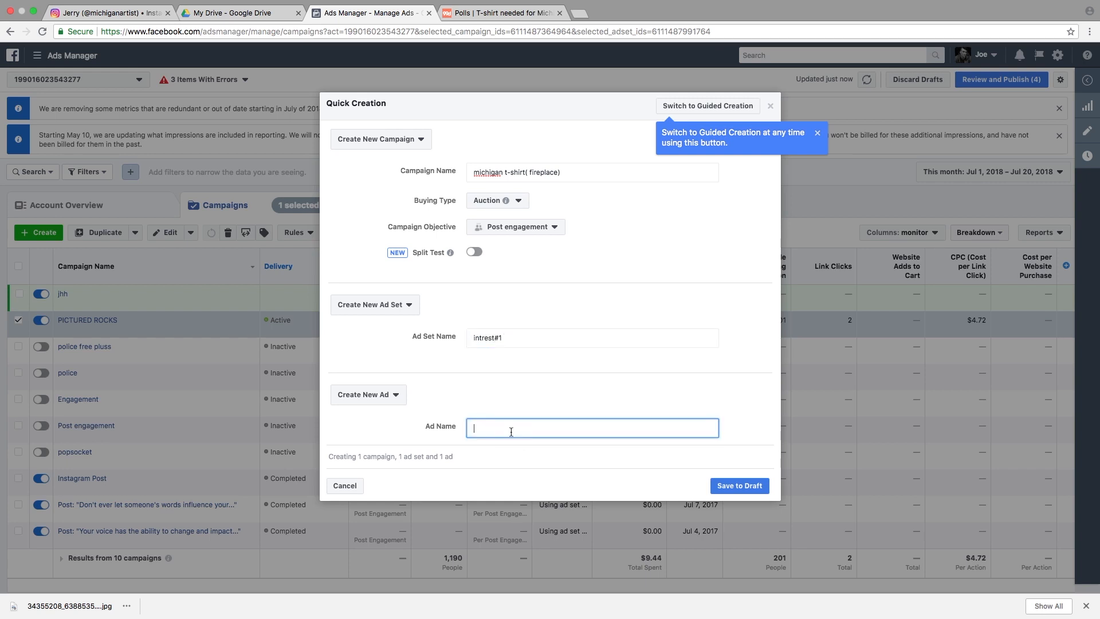
pyautogui.write('t-shirt(fireplace)')
pyautogui.click(729, 485)
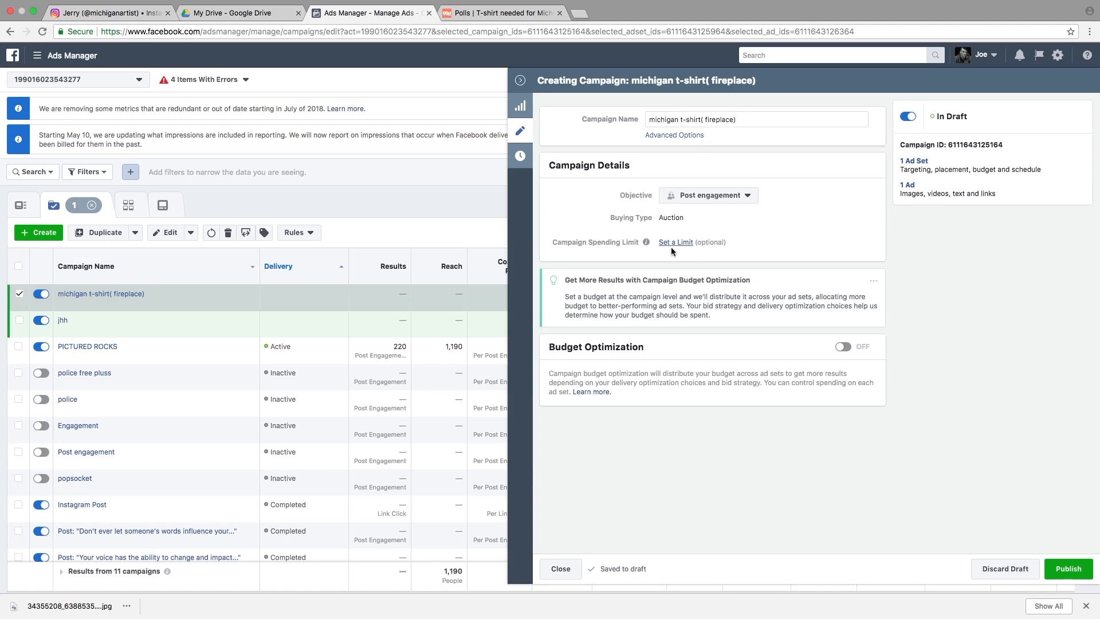
# Open the draft campaign's ad set and rename it "pure michigan"
pyautogui.moveTo(660, 249)
pyautogui.click(923, 162)
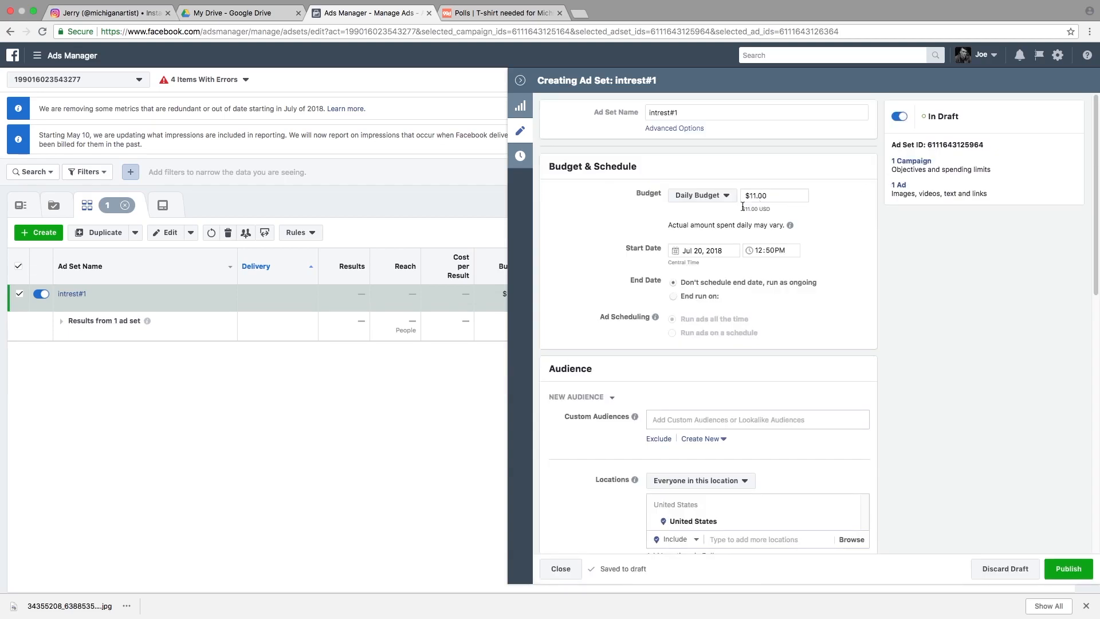
pyautogui.scroll(-2, 740, 206)
pyautogui.scroll(2, 694, 191)
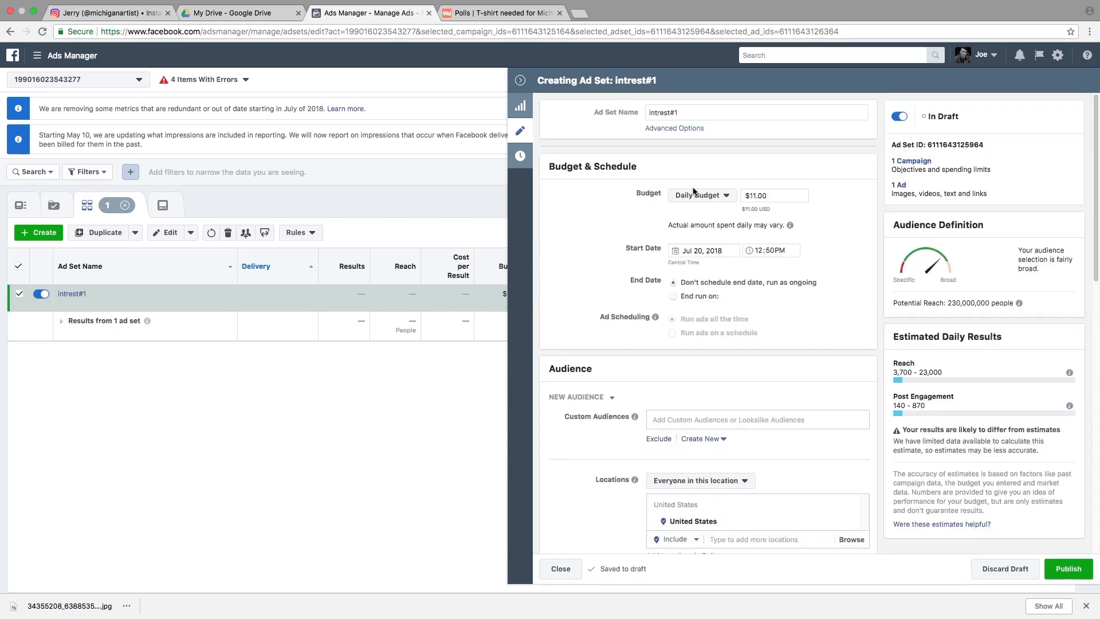
pyautogui.tripleClick(694, 113)
pyautogui.tripleClick(693, 113)
pyautogui.tripleClick(687, 118)
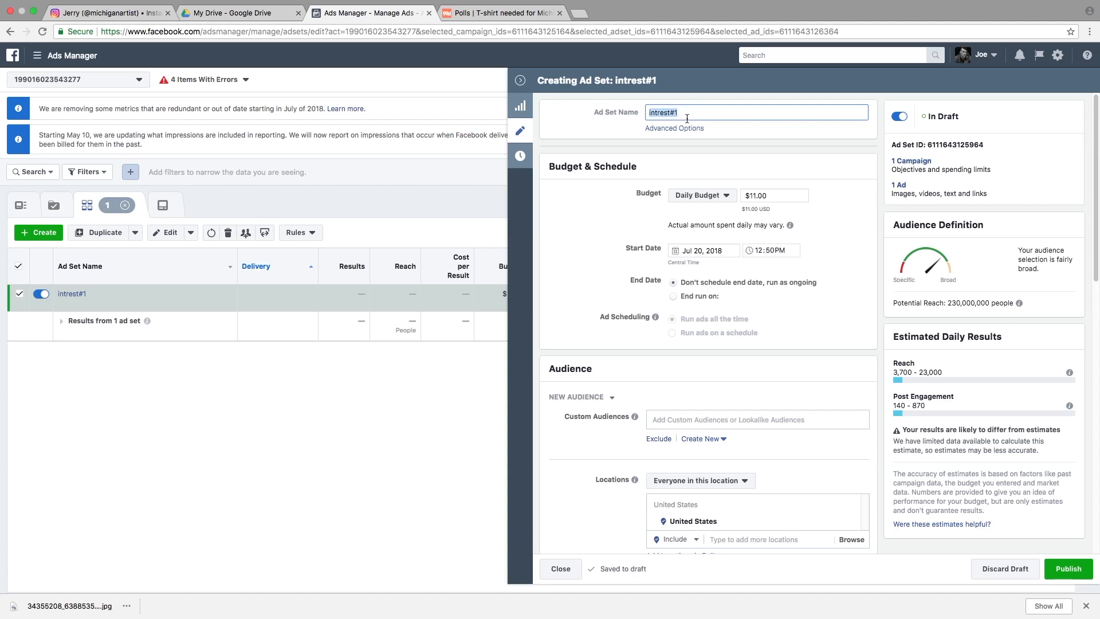
pyautogui.doubleClick(687, 118)
pyautogui.write('pure michigan')
# Set the ad set's daily budget to $1.00
pyautogui.tripleClick(760, 196)
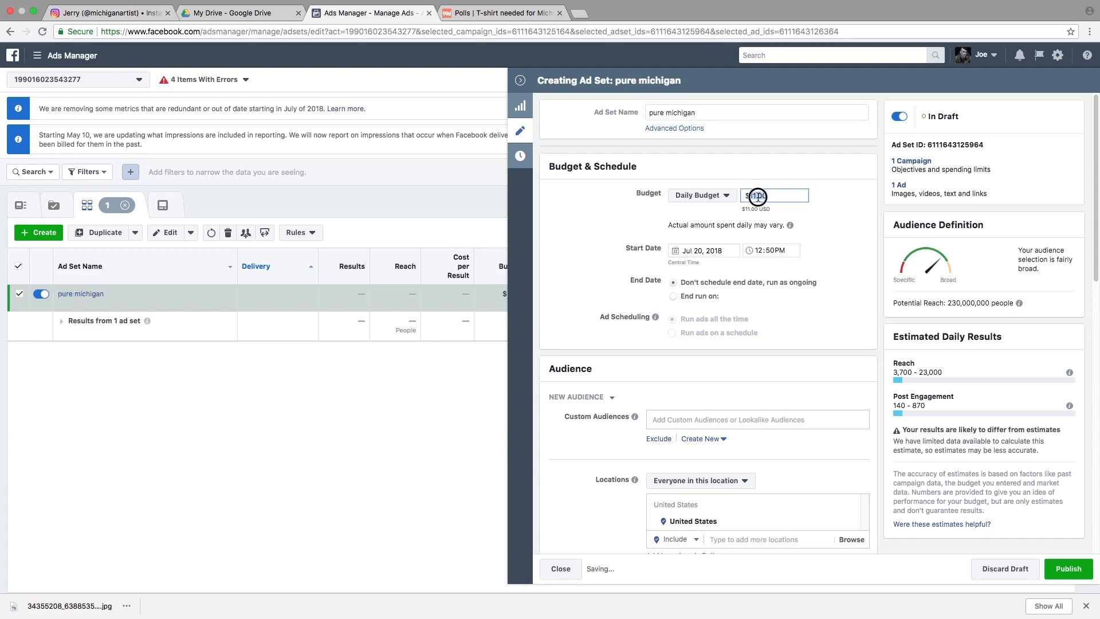
pyautogui.press('BackSpace')
pyautogui.write('$1')
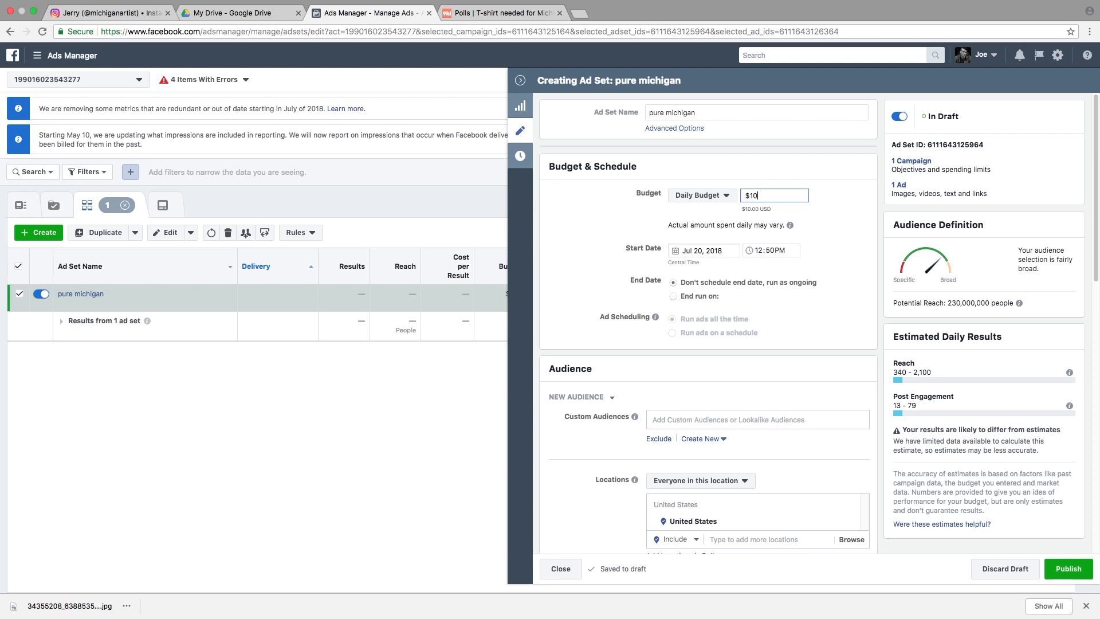
pyautogui.write('.00')
# Schedule the ad set to end on July 25, 2018 instead of running as ongoing
pyautogui.click(679, 296)
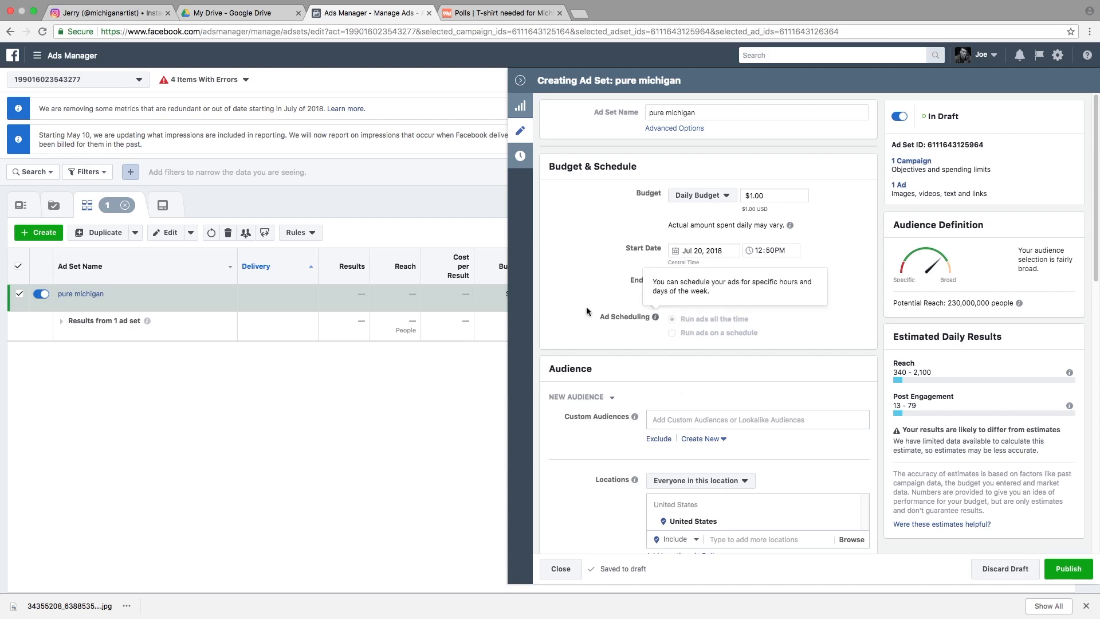
pyautogui.scroll(-1, 617, 328)
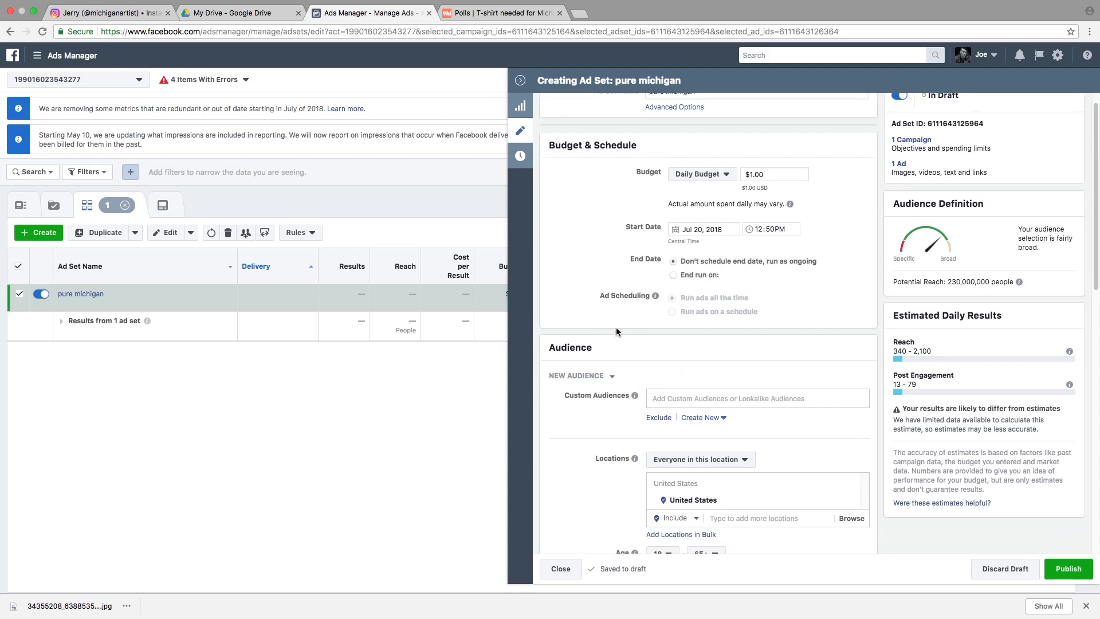
pyautogui.click(675, 276)
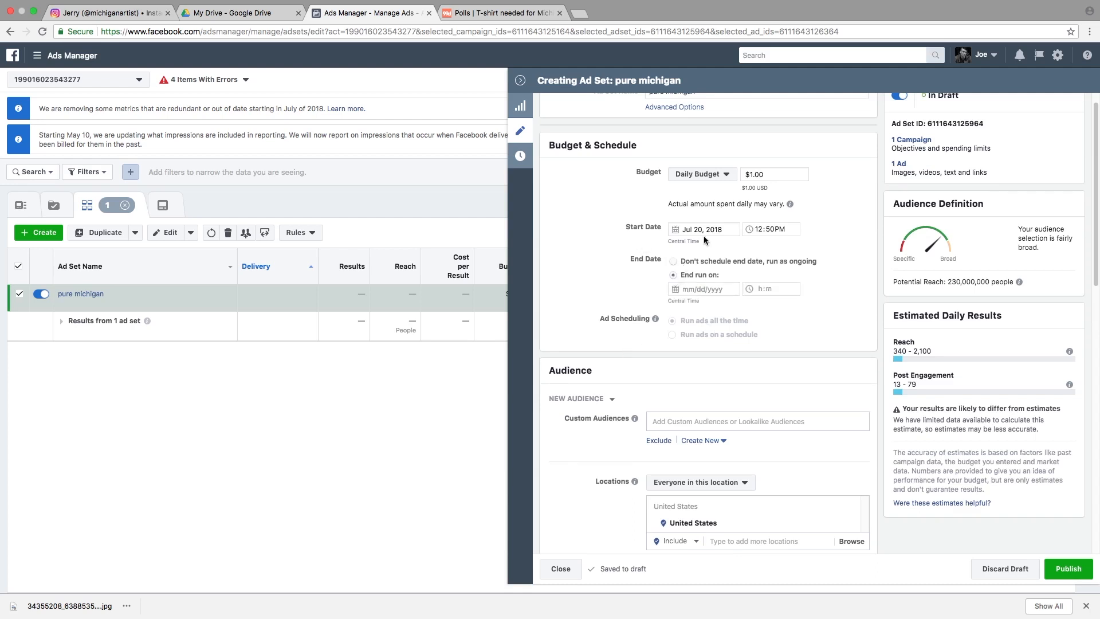
pyautogui.click(693, 290)
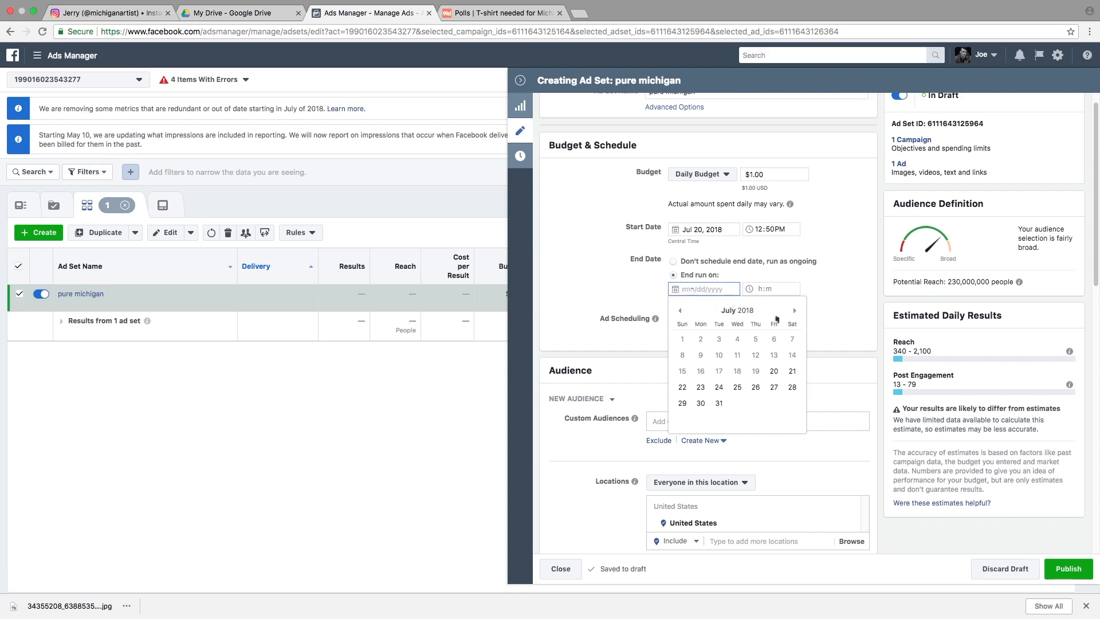
pyautogui.click(740, 392)
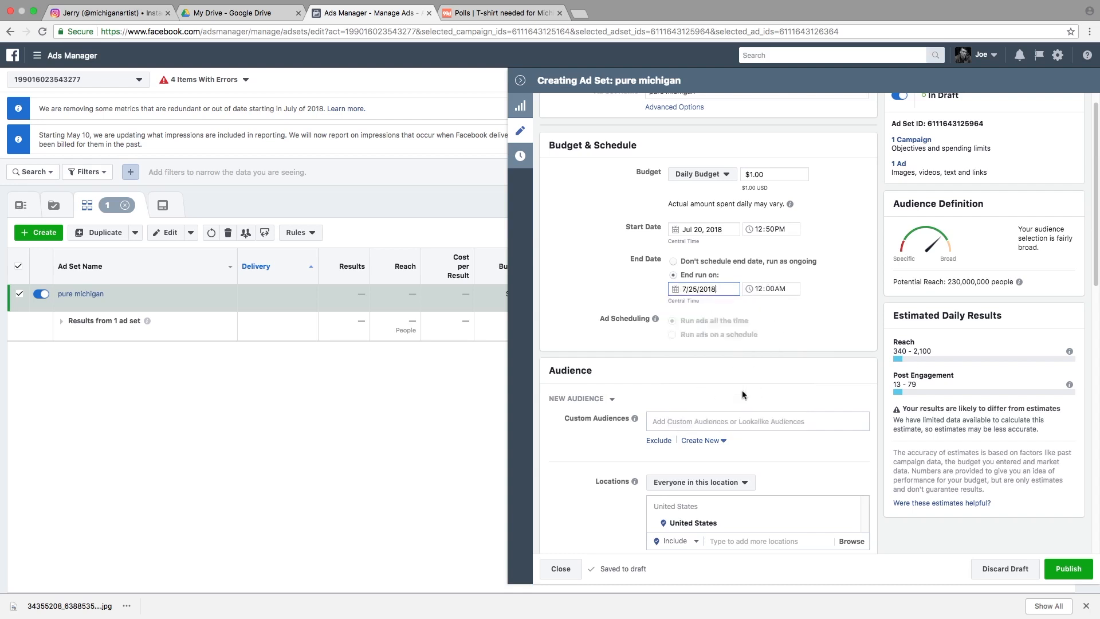
pyautogui.click(773, 290)
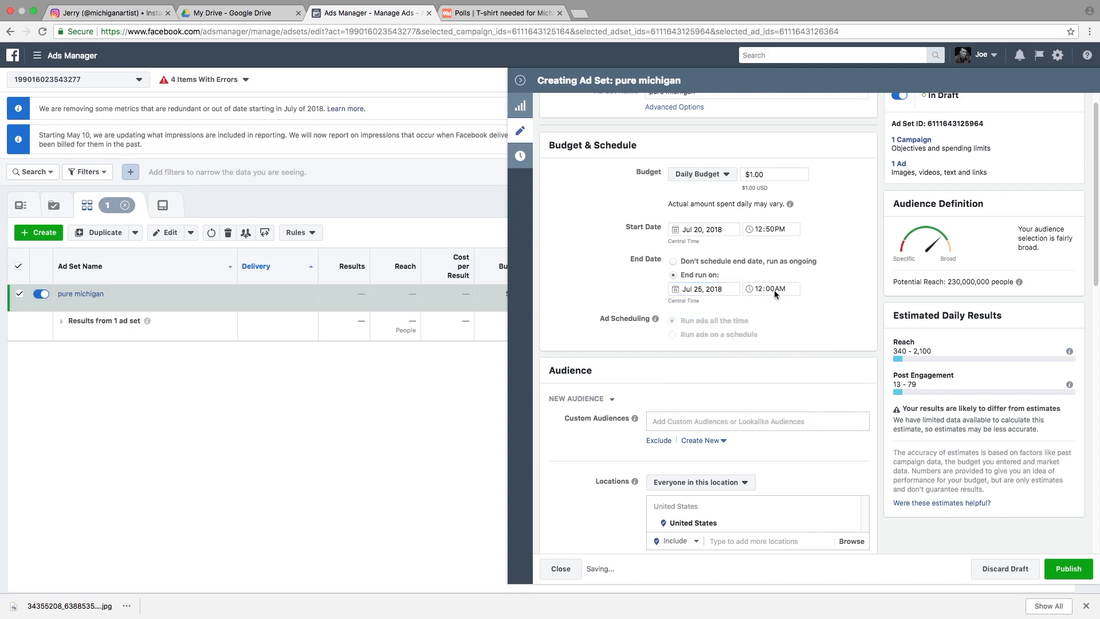
# Replace United States with the state of Michigan as the audience's targeted location
pyautogui.scroll(-1, 690, 390)
pyautogui.scroll(-5, 689, 390)
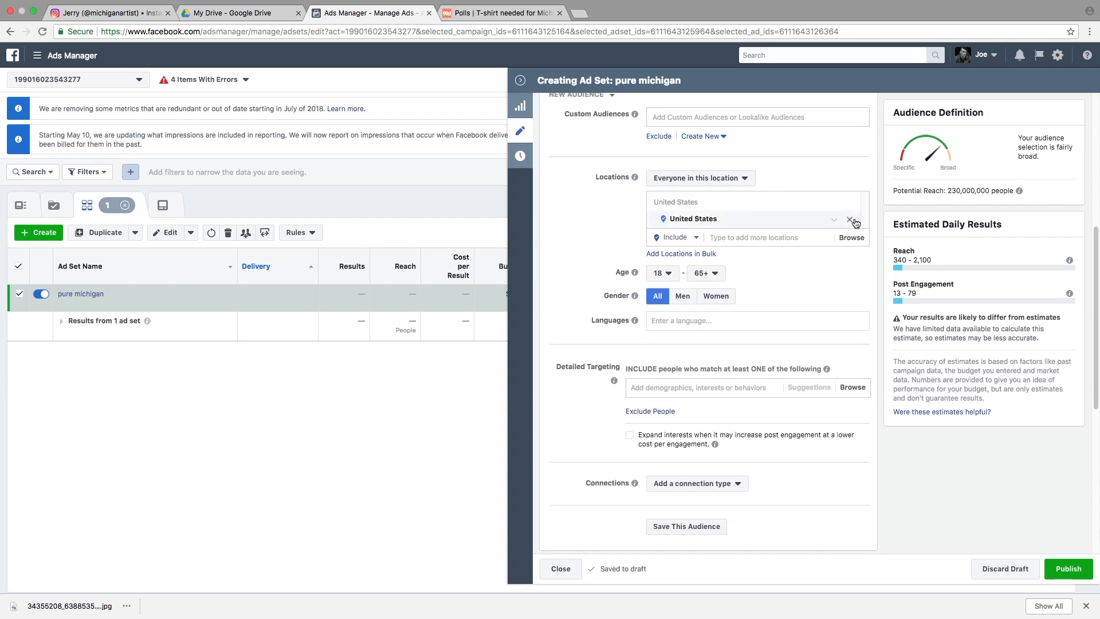
pyautogui.moveTo(850, 223)
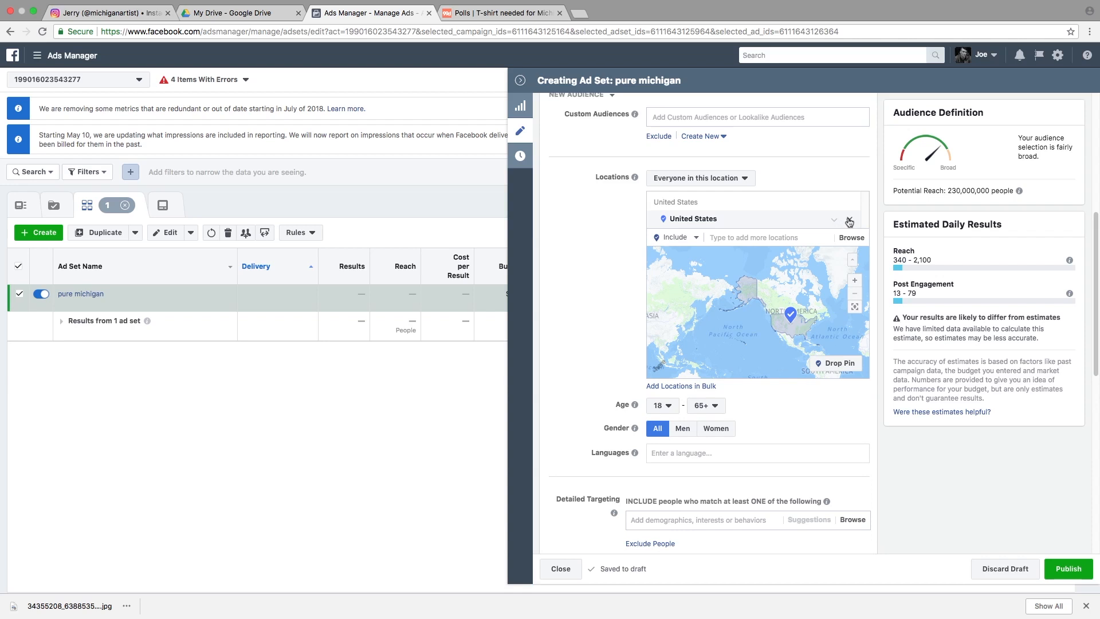
pyautogui.click(850, 221)
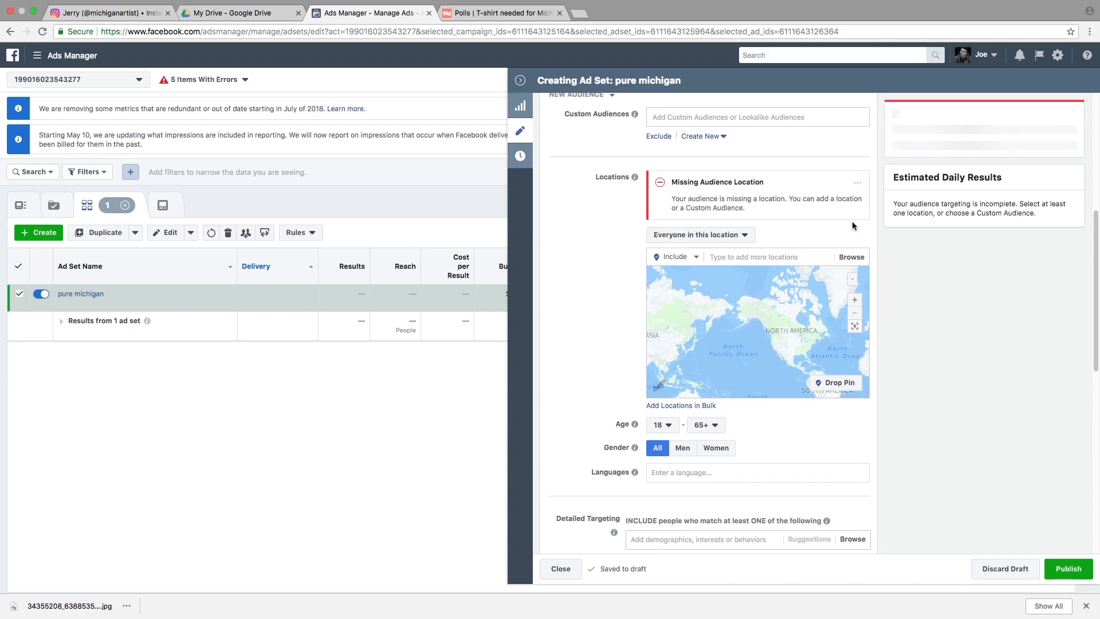
pyautogui.click(755, 258)
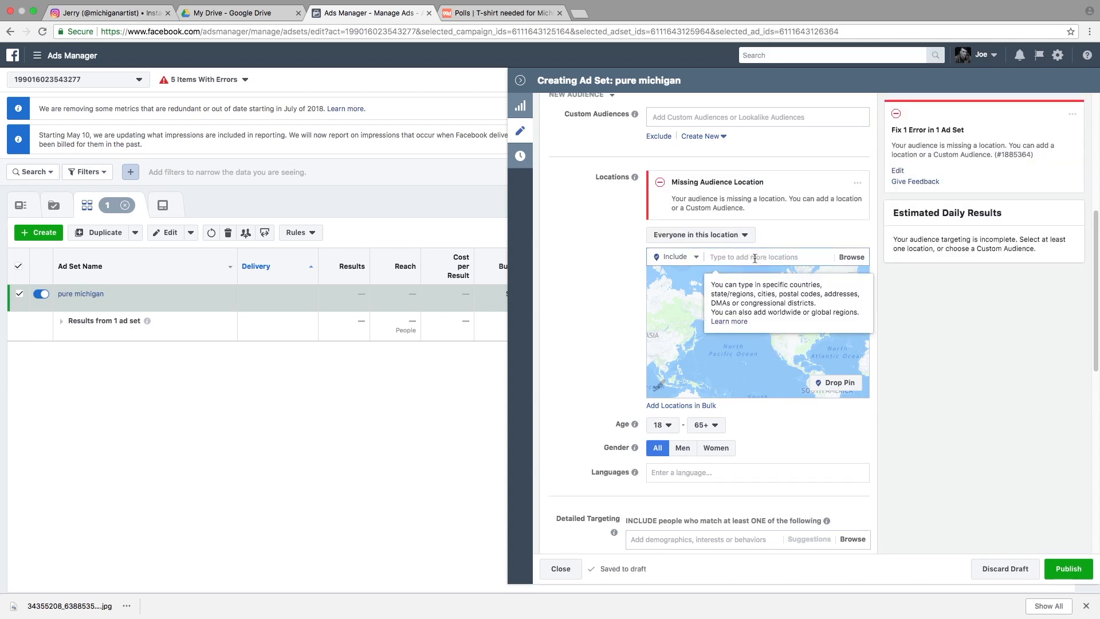
pyautogui.write('michiga')
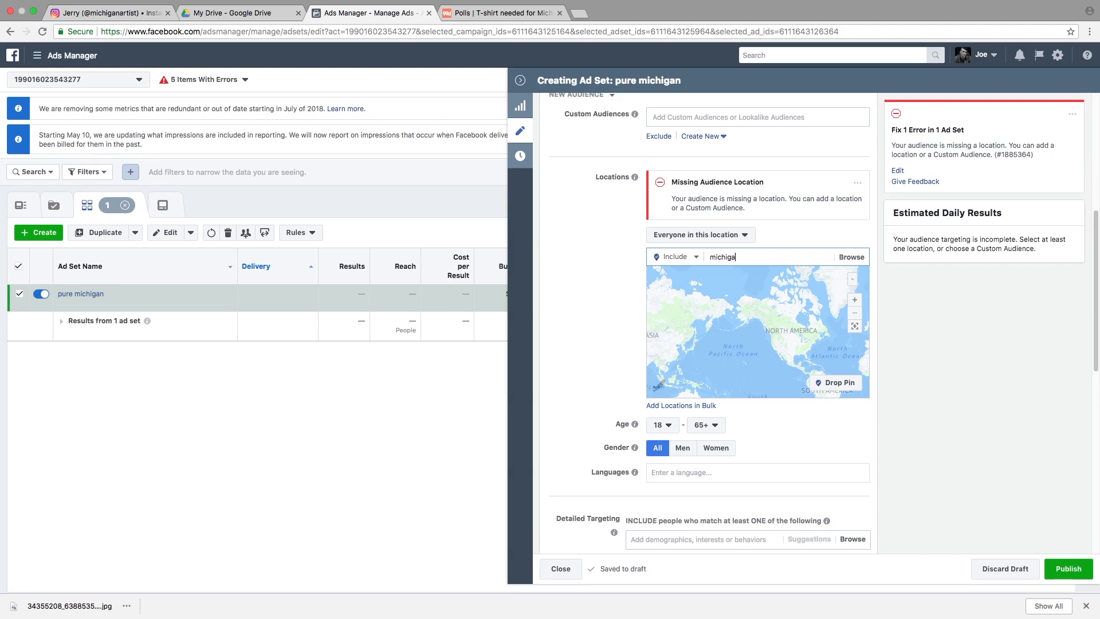
pyautogui.write('n')
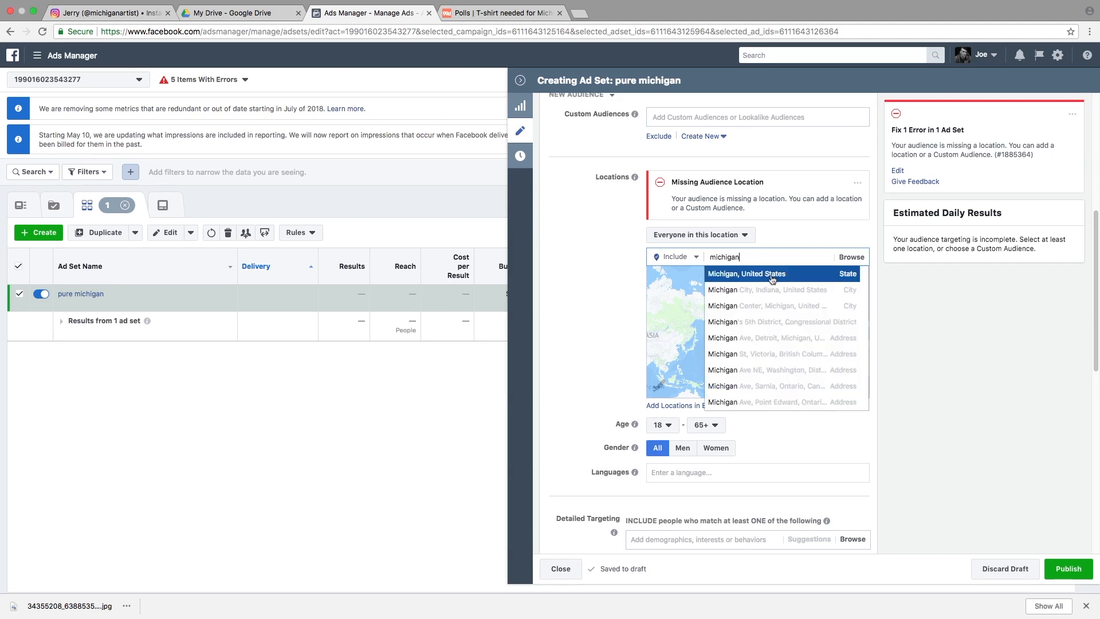
pyautogui.click(773, 277)
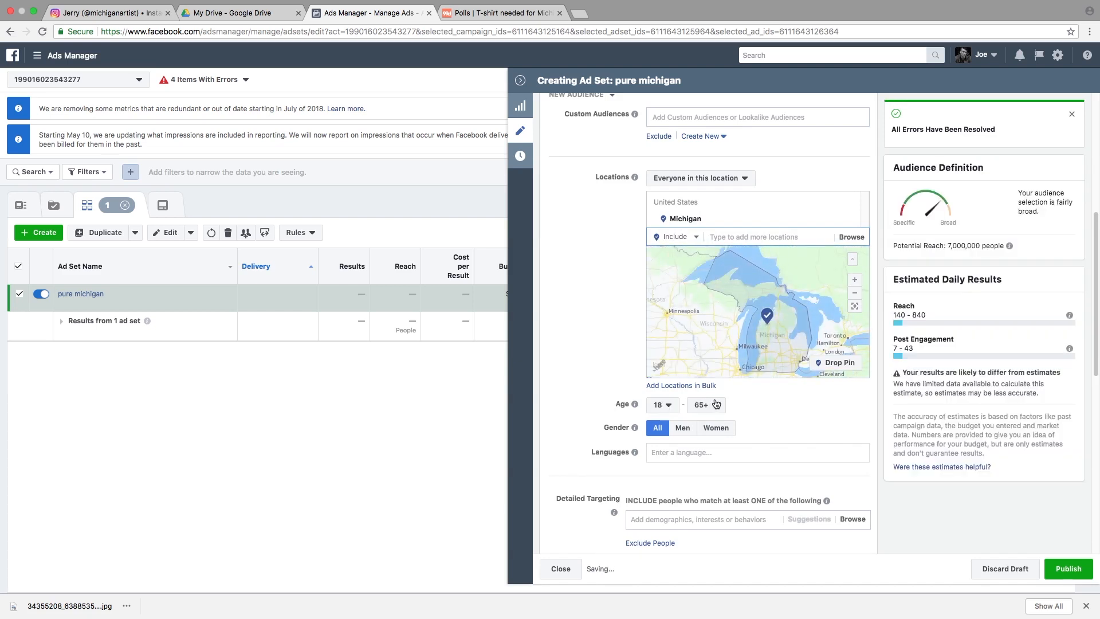
# Add the Pure Michigan interest to the audience's detailed targeting
pyautogui.scroll(-1, 716, 404)
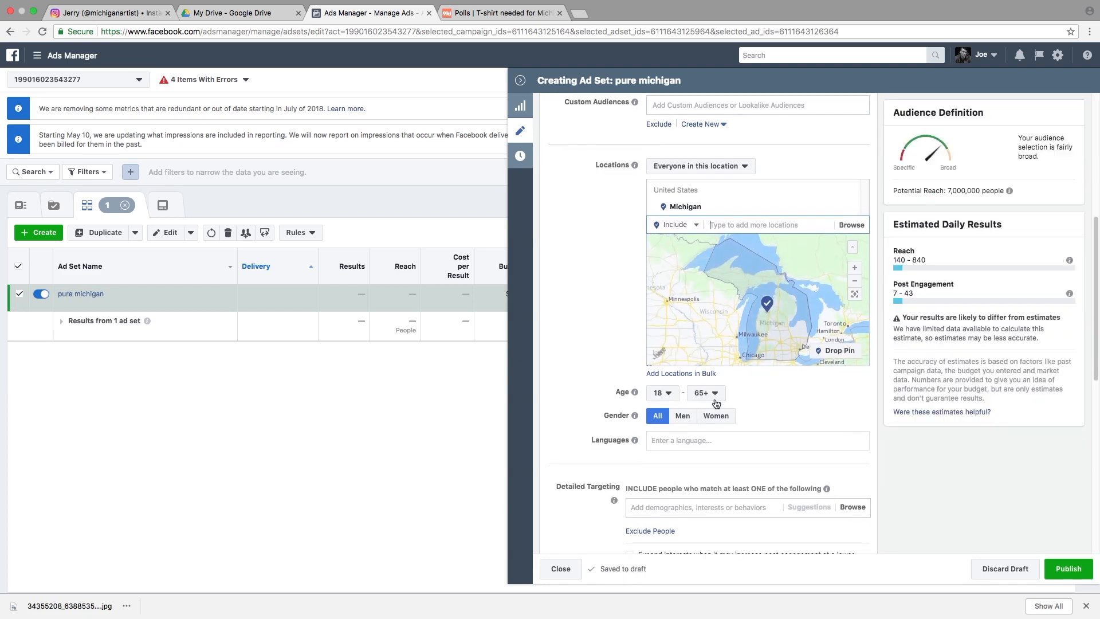
pyautogui.click(666, 443)
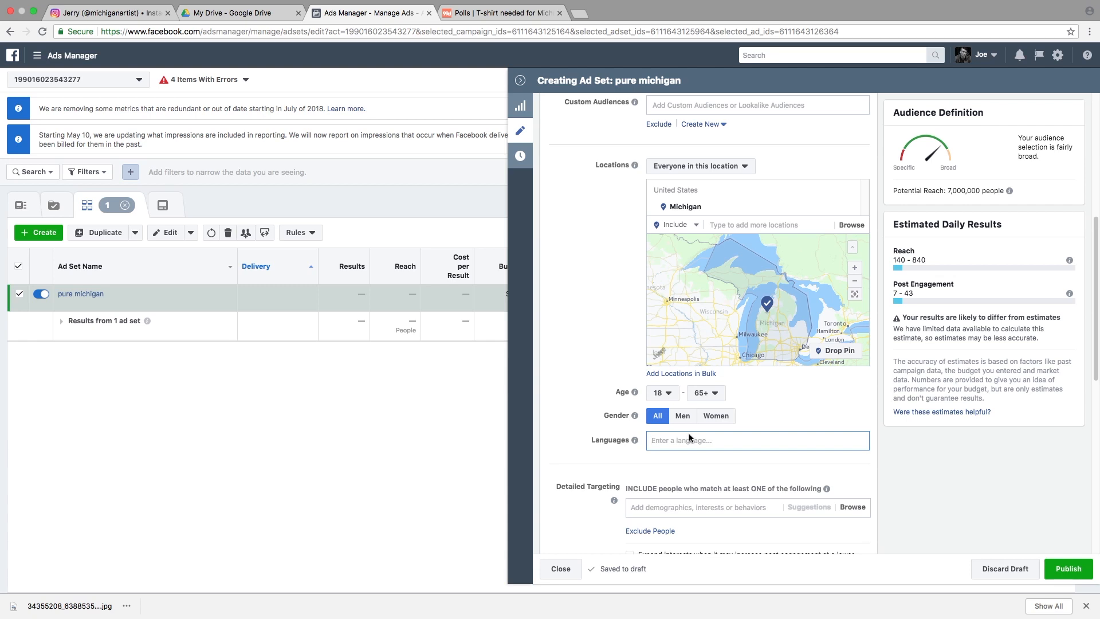
pyautogui.scroll(-2, 672, 444)
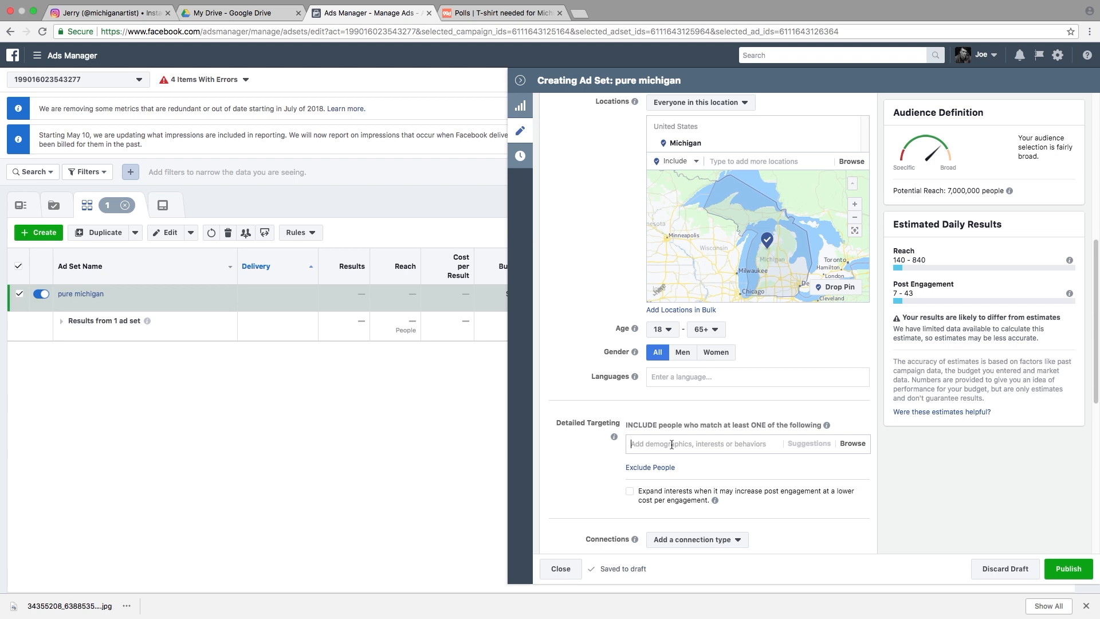
pyautogui.click(671, 444)
pyautogui.write('pure')
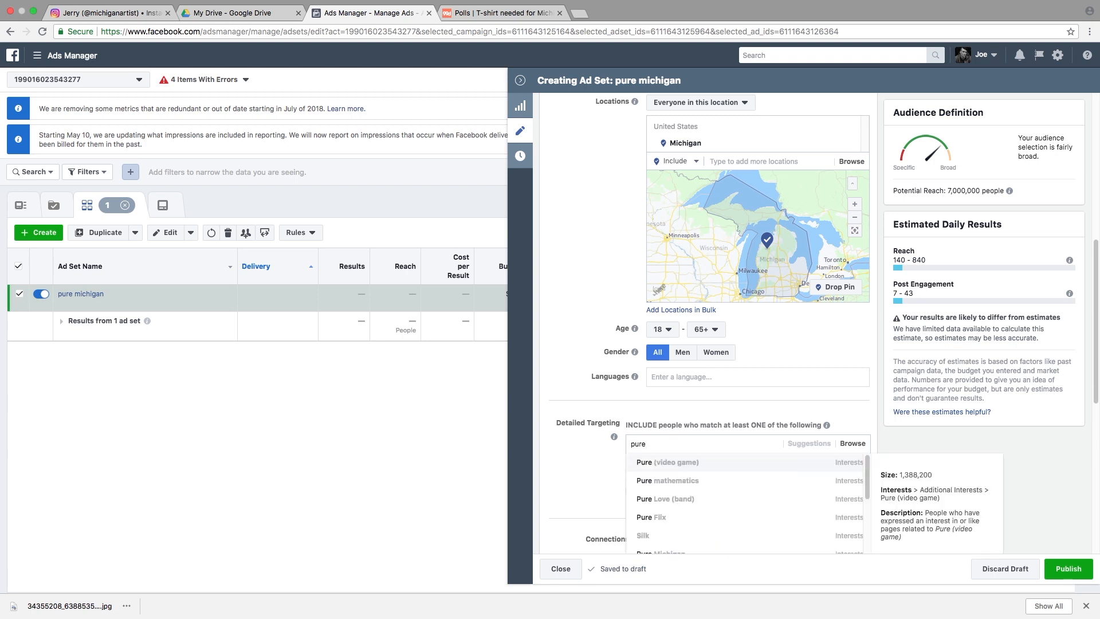
pyautogui.write(' miichigan')
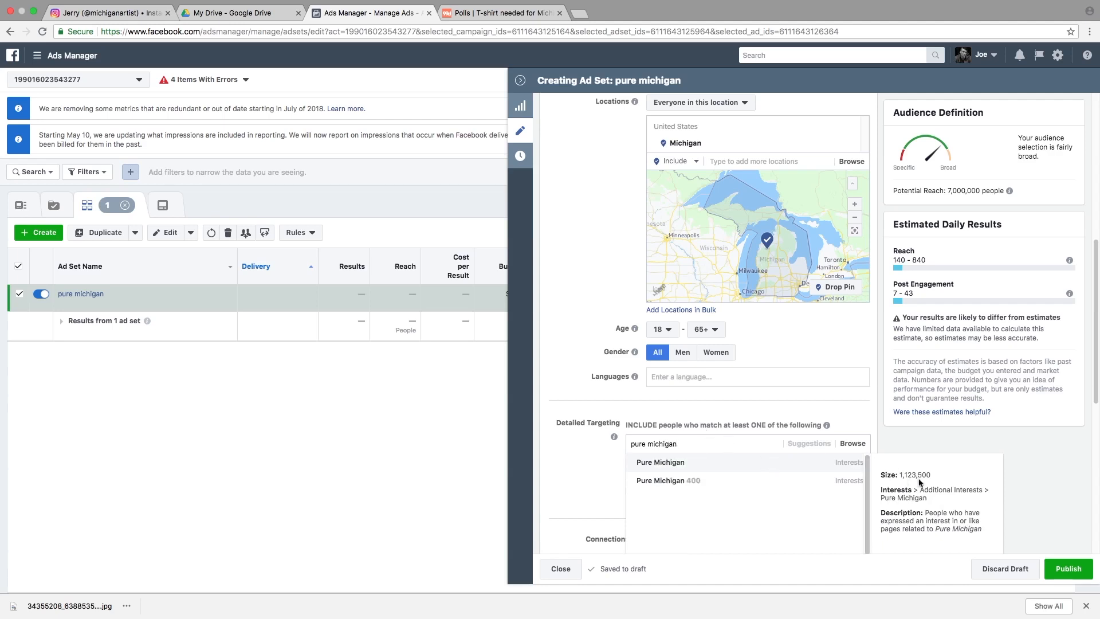
pyautogui.click(672, 468)
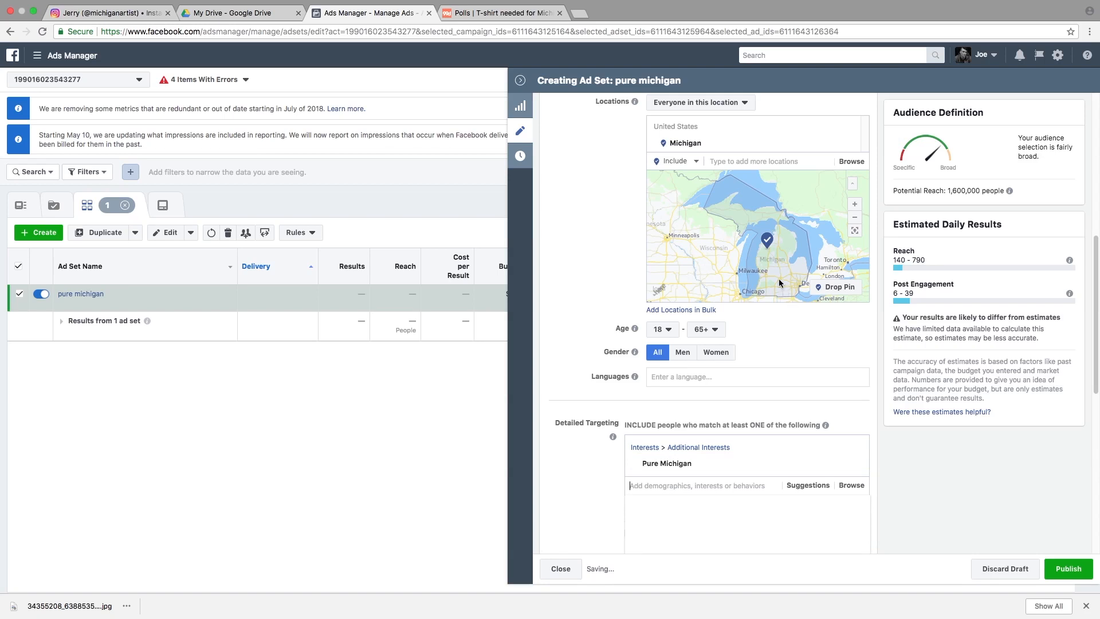
# Examine Michigan on the location map and review the ad set's connection, placement and delivery options
pyautogui.moveTo(787, 269)
pyautogui.mouseDown()
pyautogui.moveTo(791, 285)
pyautogui.moveTo(783, 251)
pyautogui.moveTo(785, 272)
pyautogui.mouseUp()
pyautogui.moveTo(782, 264); pyautogui.dragTo(778, 253)
pyautogui.scroll(-5, 778, 252)
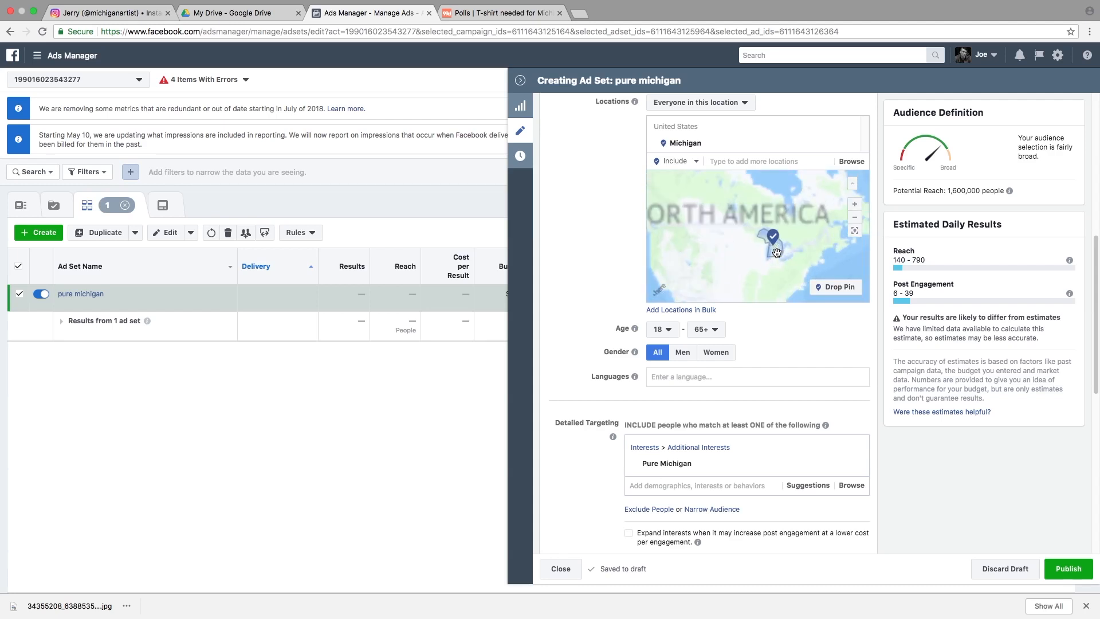
pyautogui.scroll(5, 777, 253)
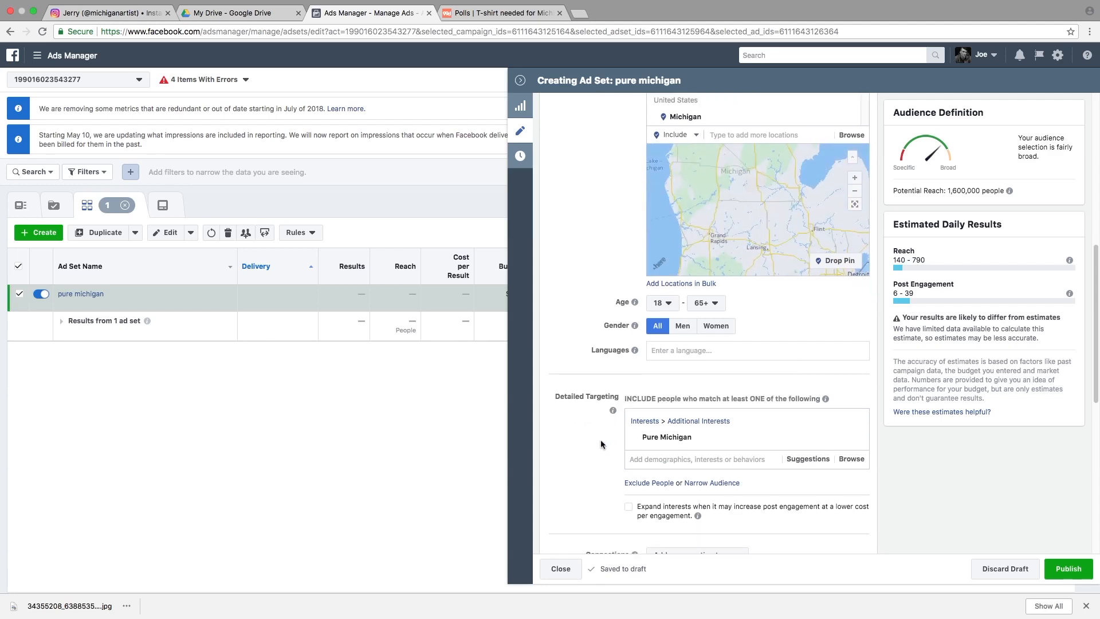
pyautogui.scroll(-3, 601, 456)
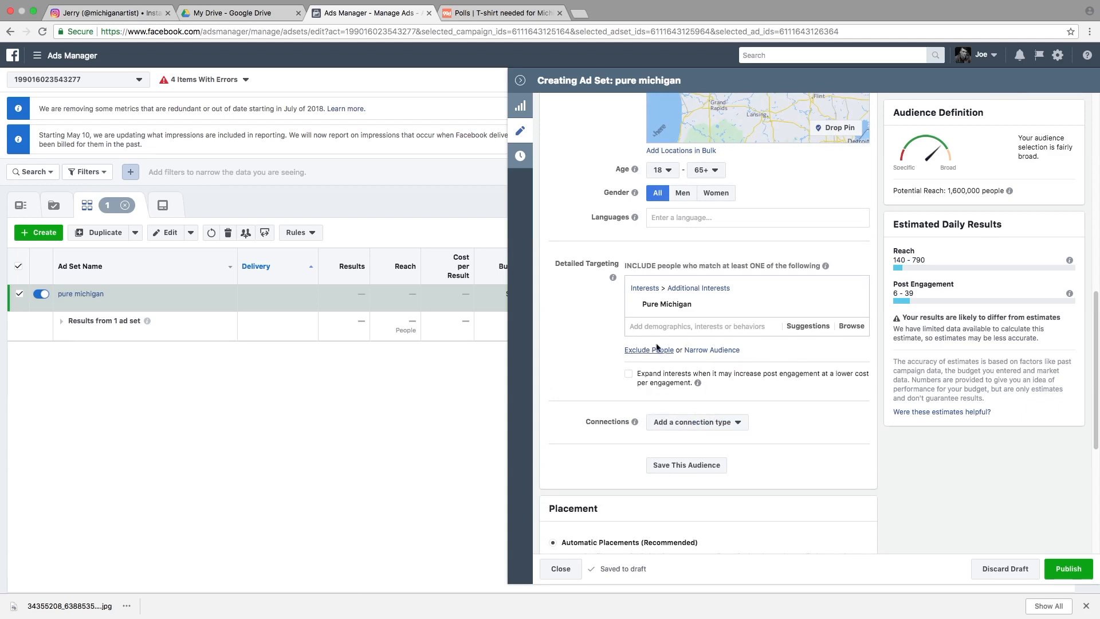
pyautogui.click(676, 431)
pyautogui.click(676, 431)
pyautogui.scroll(-3, 650, 455)
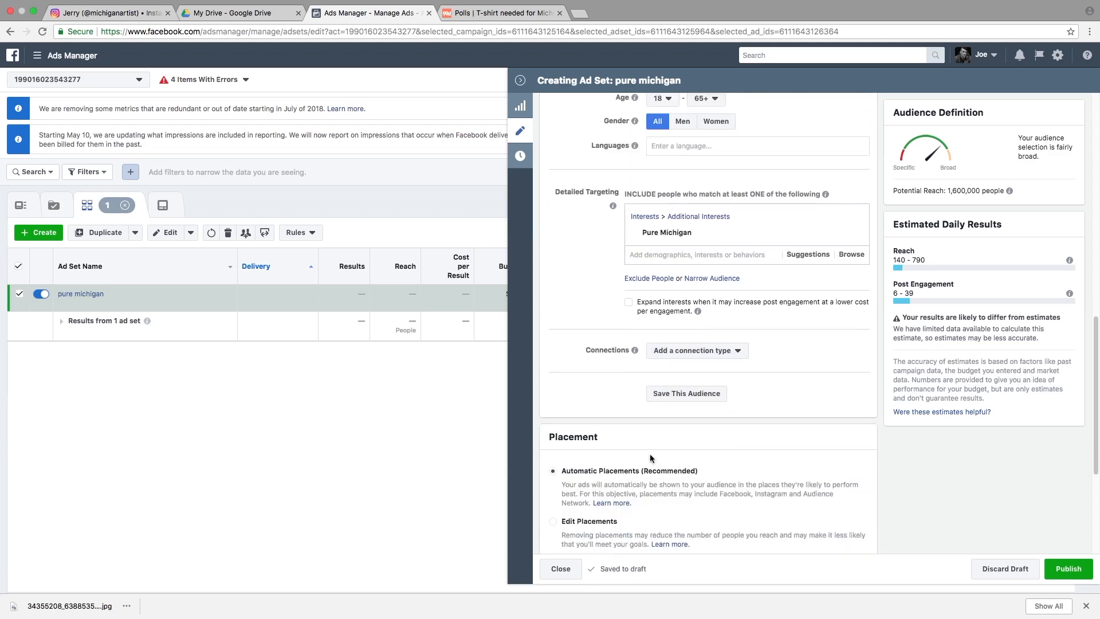
pyautogui.scroll(-5, 650, 452)
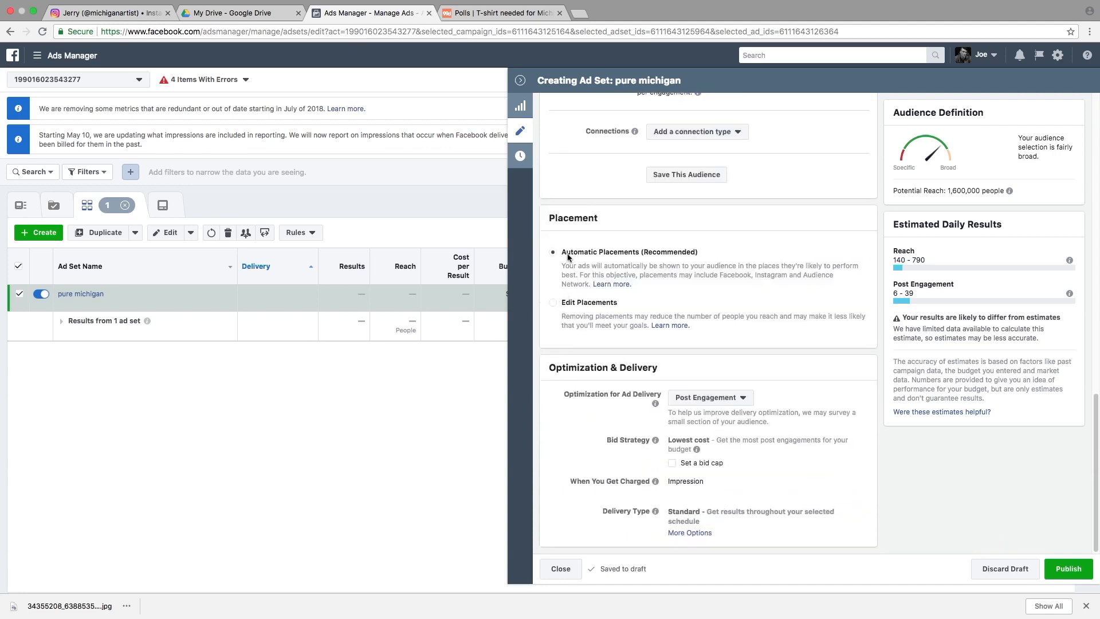
# Open the help article on automatic placements and switch the ad set to Edit Placements
pyautogui.moveTo(563, 253); pyautogui.dragTo(643, 276)
pyautogui.click(703, 258)
pyautogui.click(600, 285)
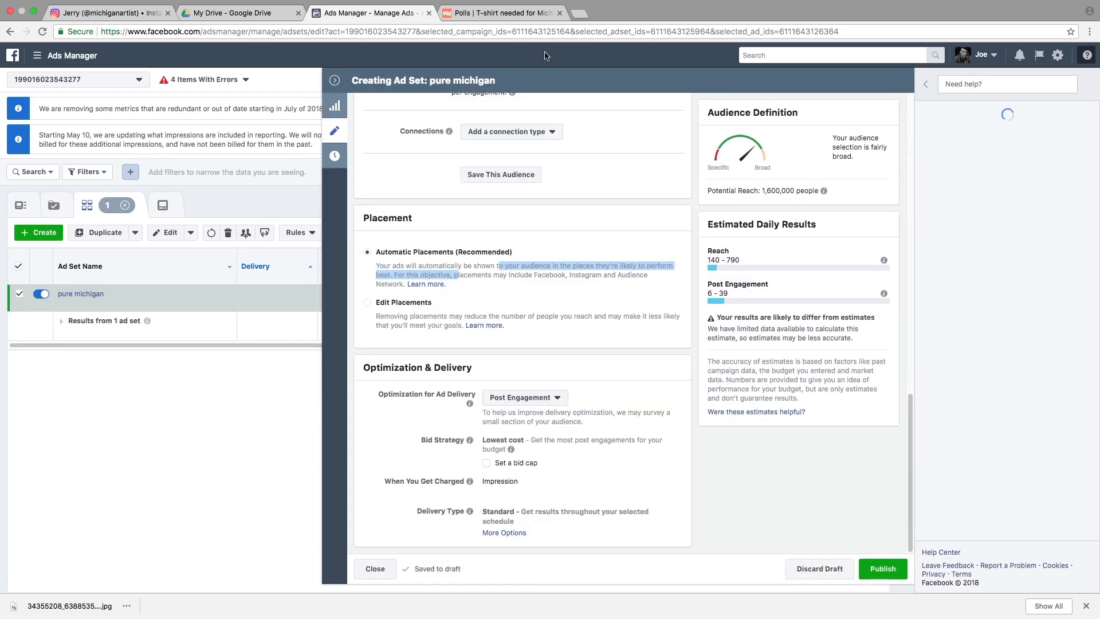
pyautogui.click(538, 310)
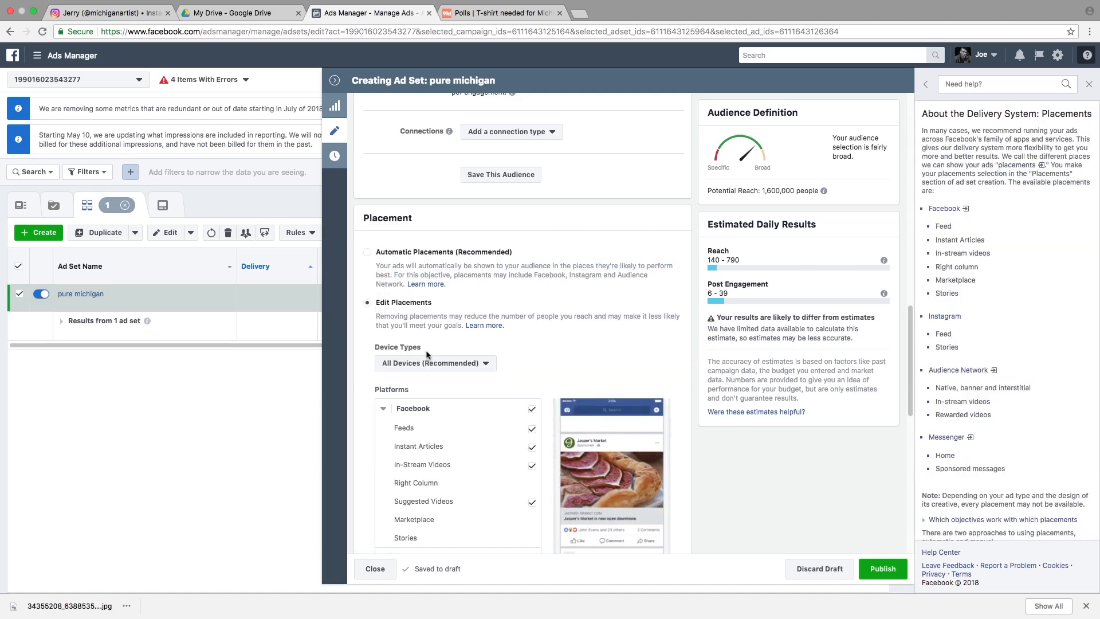
# Exclude Instant Articles, In-Stream Videos and Suggested Videos from the ad set's Facebook placements
pyautogui.scroll(-1, 427, 367)
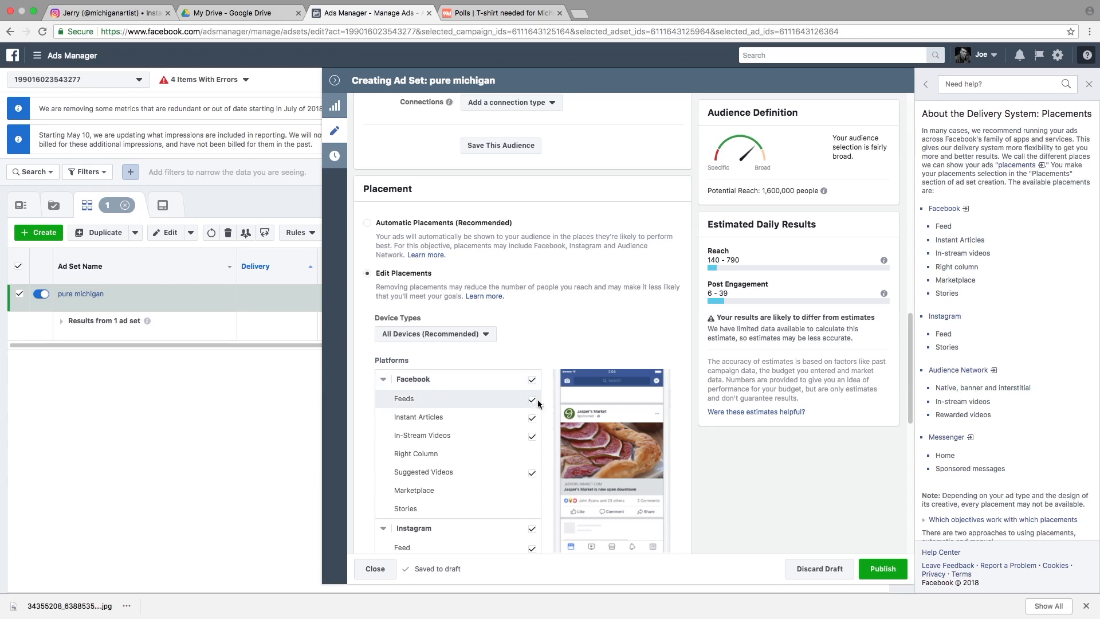
pyautogui.click(533, 423)
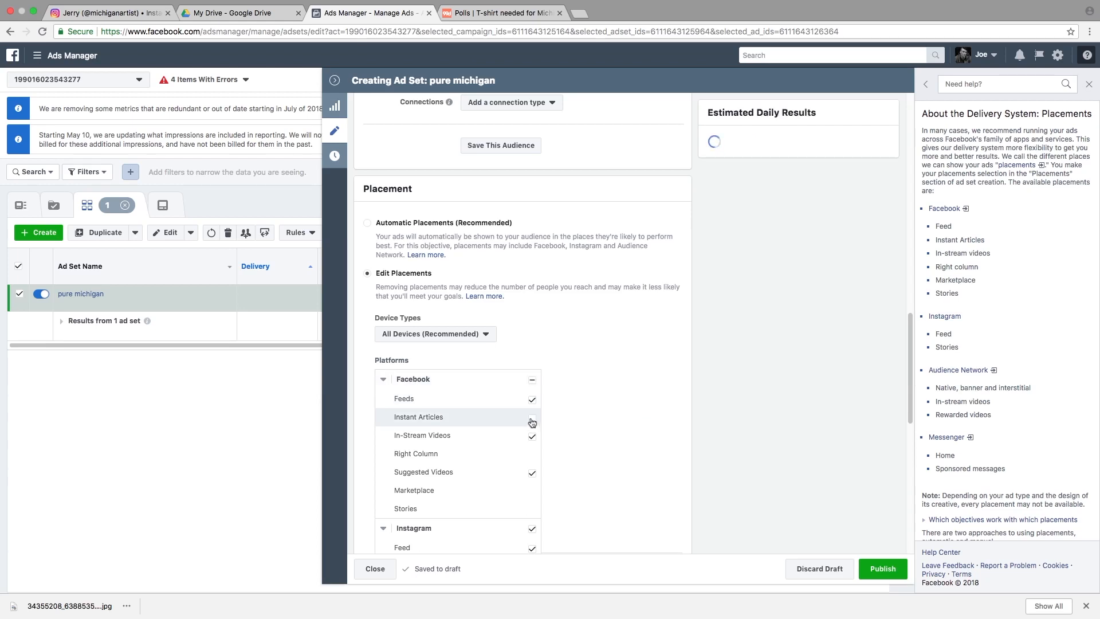
pyautogui.click(532, 437)
pyautogui.click(534, 476)
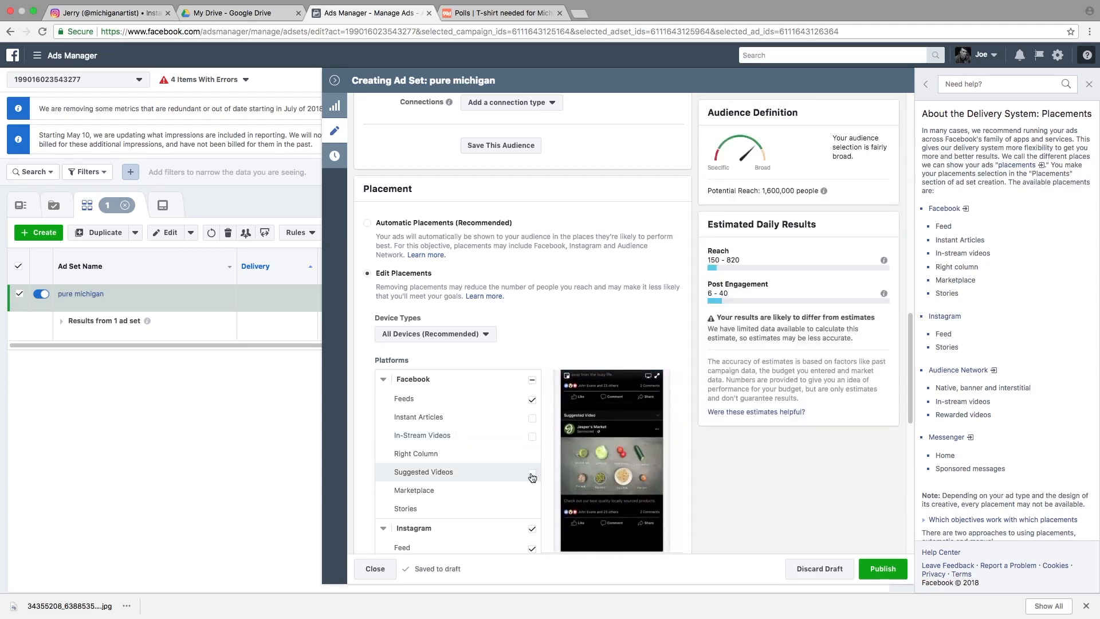
pyautogui.scroll(-1, 532, 478)
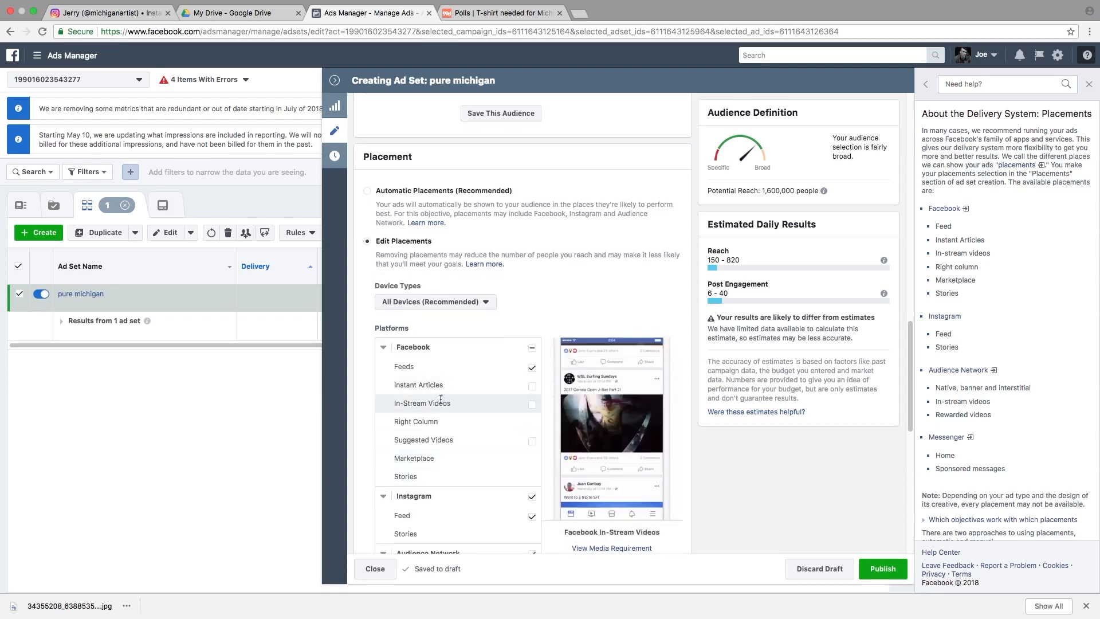
# Exclude the Instagram and Audience Network platforms from the ad set's placements, keeping Facebook In-Stream Videos excluded
pyautogui.click(533, 405)
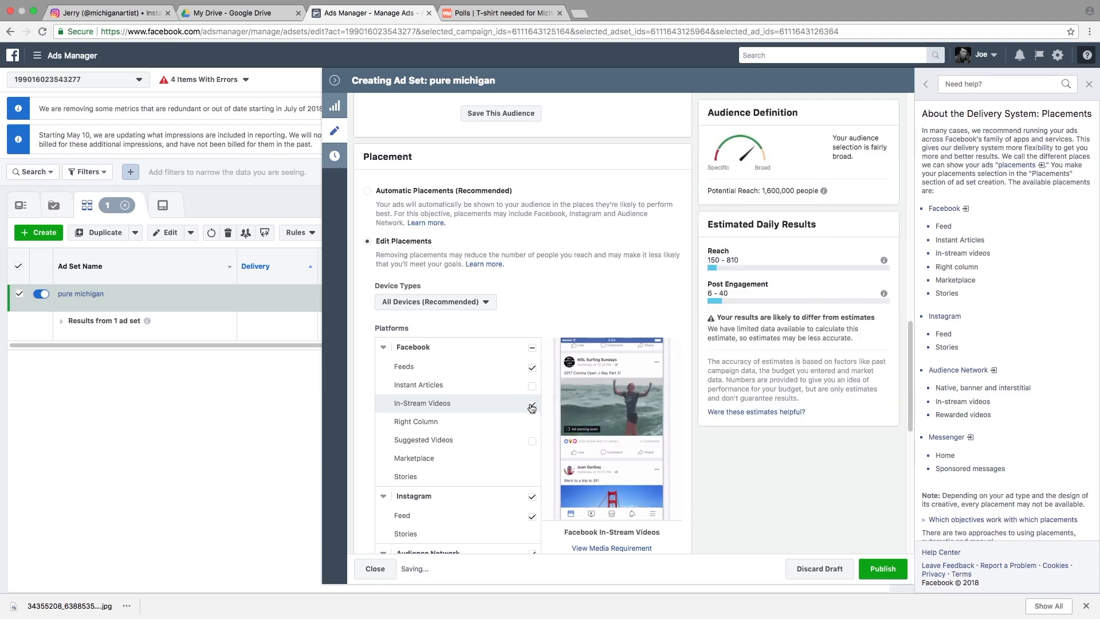
pyautogui.click(533, 406)
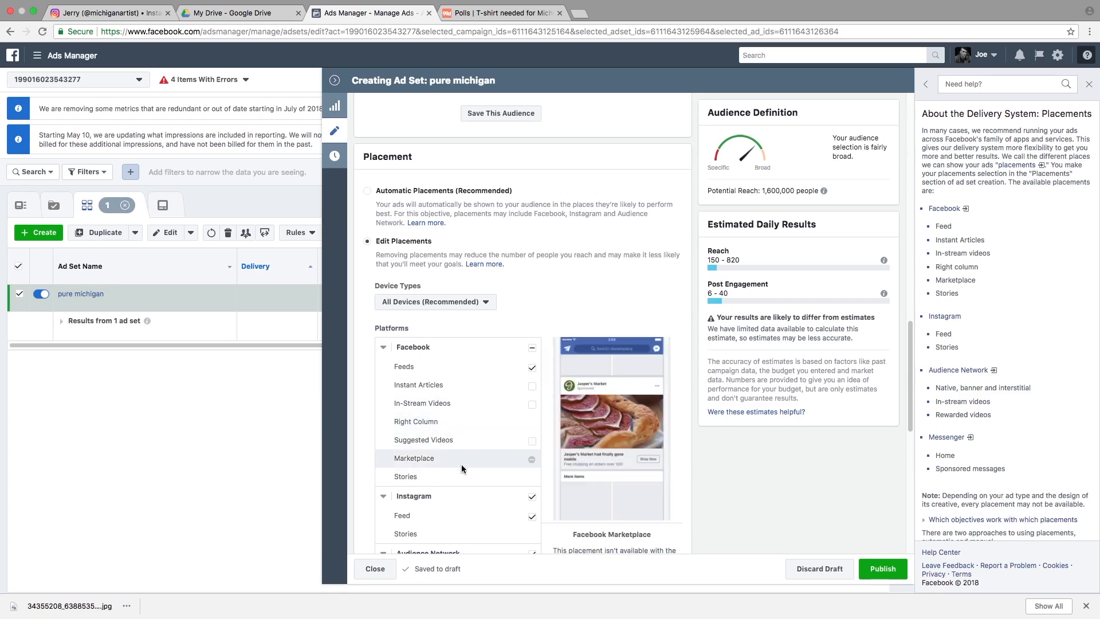
pyautogui.click(532, 498)
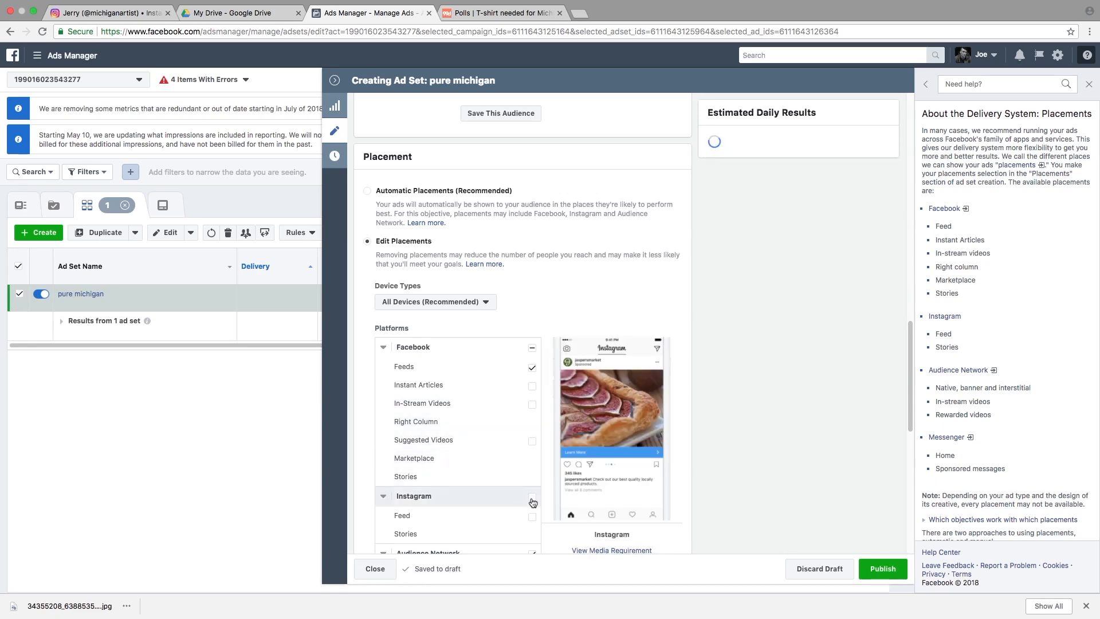
pyautogui.scroll(-2, 532, 498)
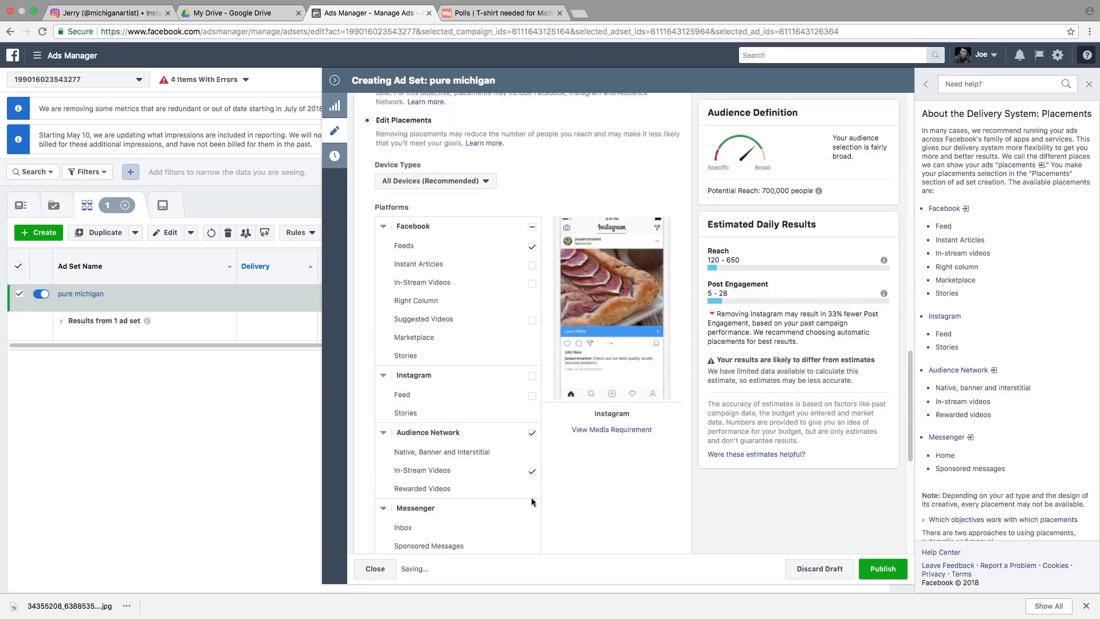
pyautogui.click(533, 436)
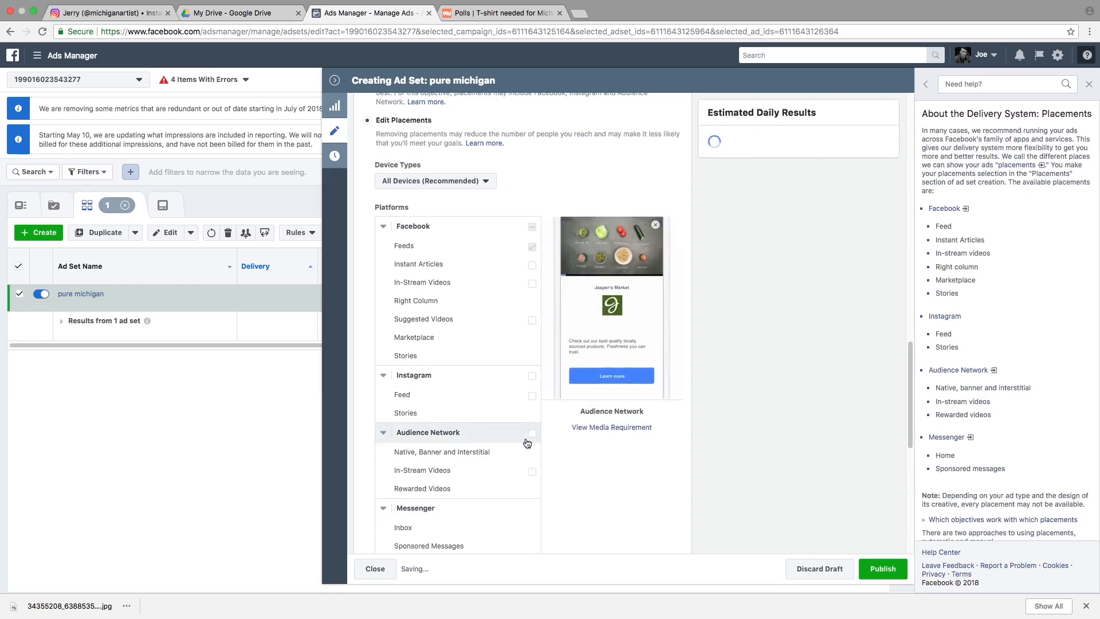
pyautogui.scroll(-1, 460, 476)
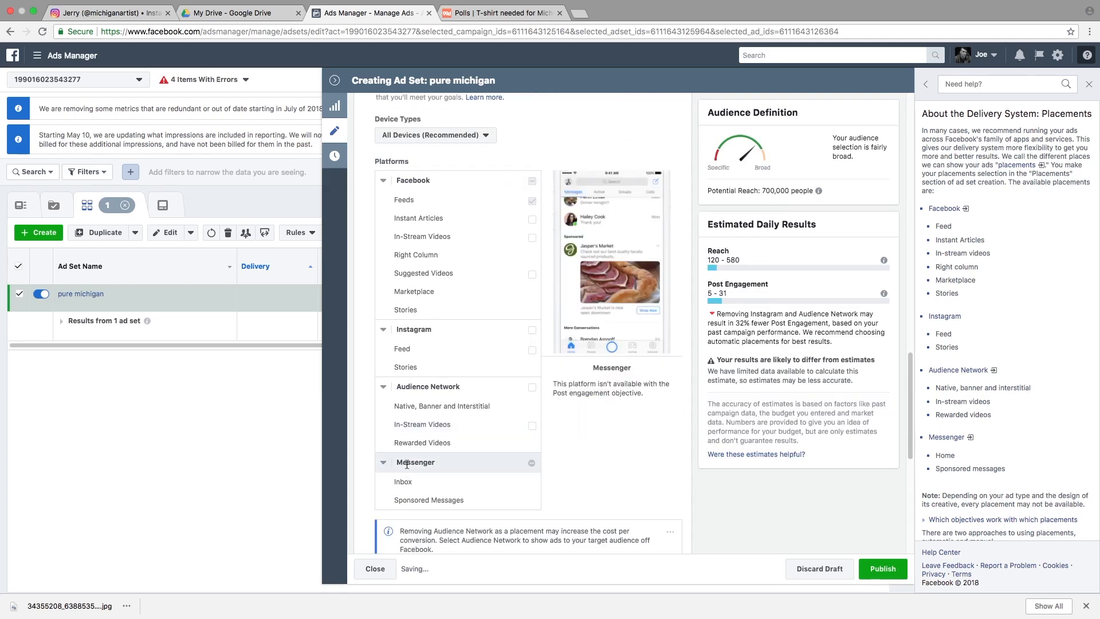
# Limit the ad set's mobile delivery to devices only when connected to Wi-Fi
pyautogui.scroll(-2, 436, 493)
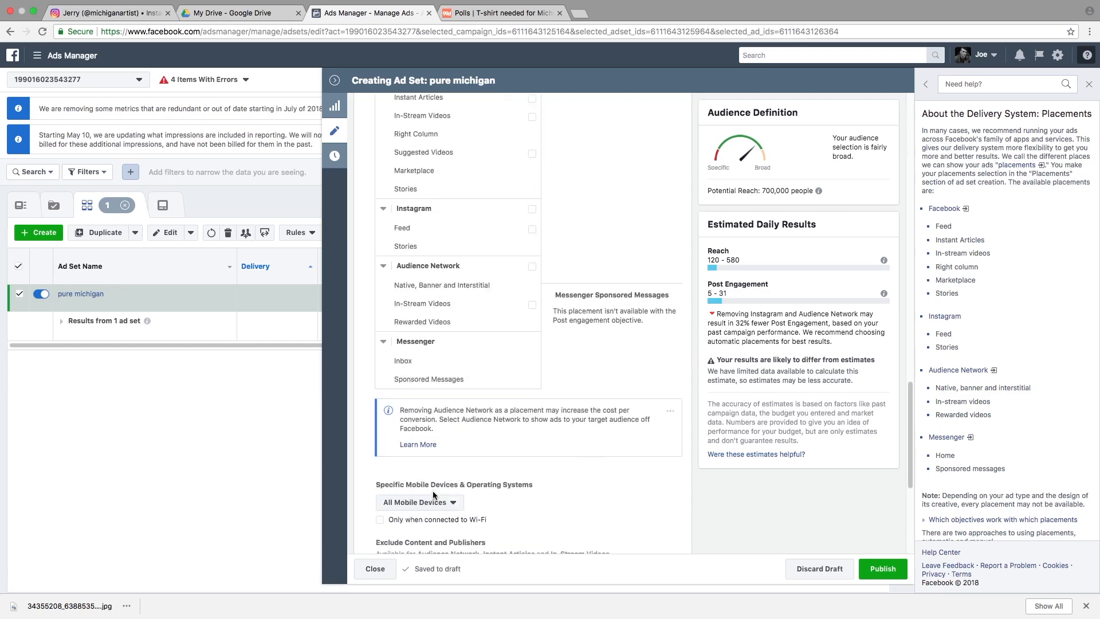
pyautogui.scroll(-1, 432, 490)
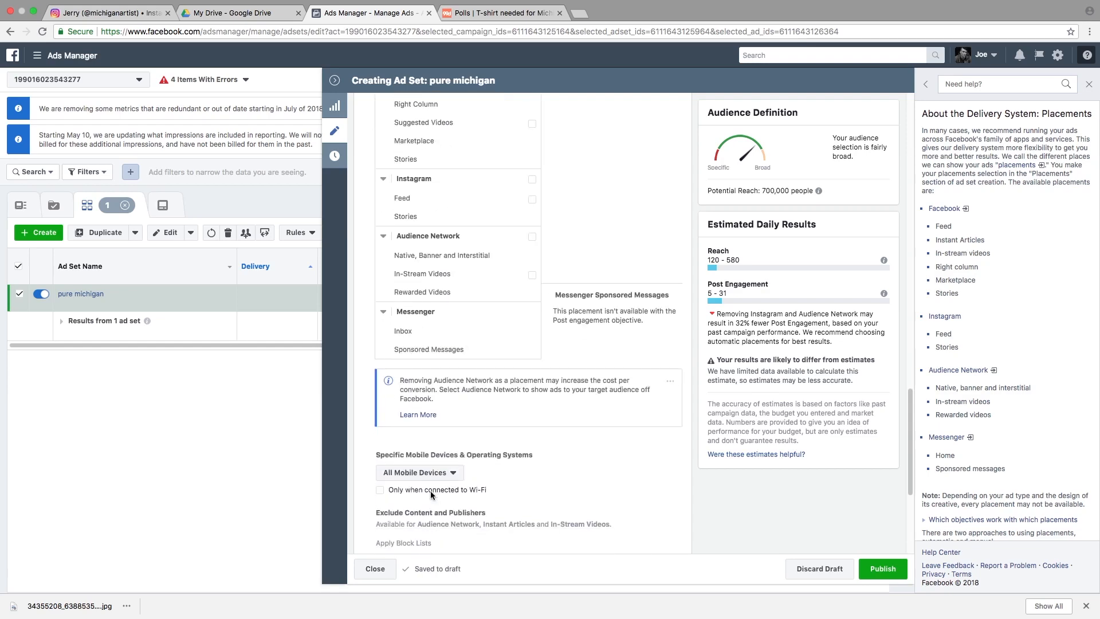
pyautogui.click(381, 492)
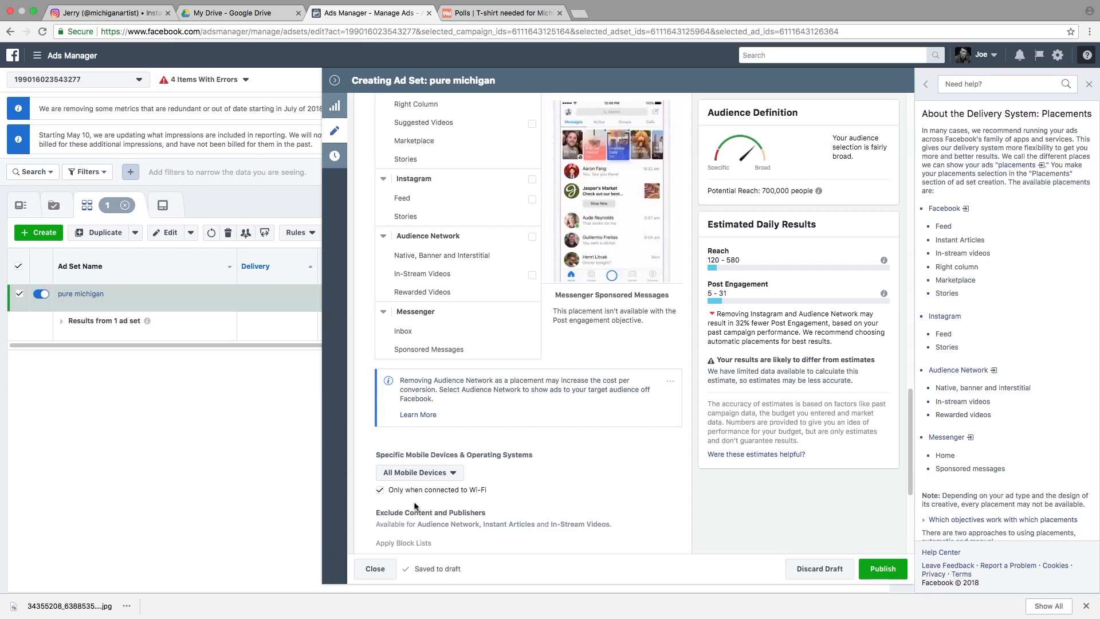
pyautogui.click(443, 489)
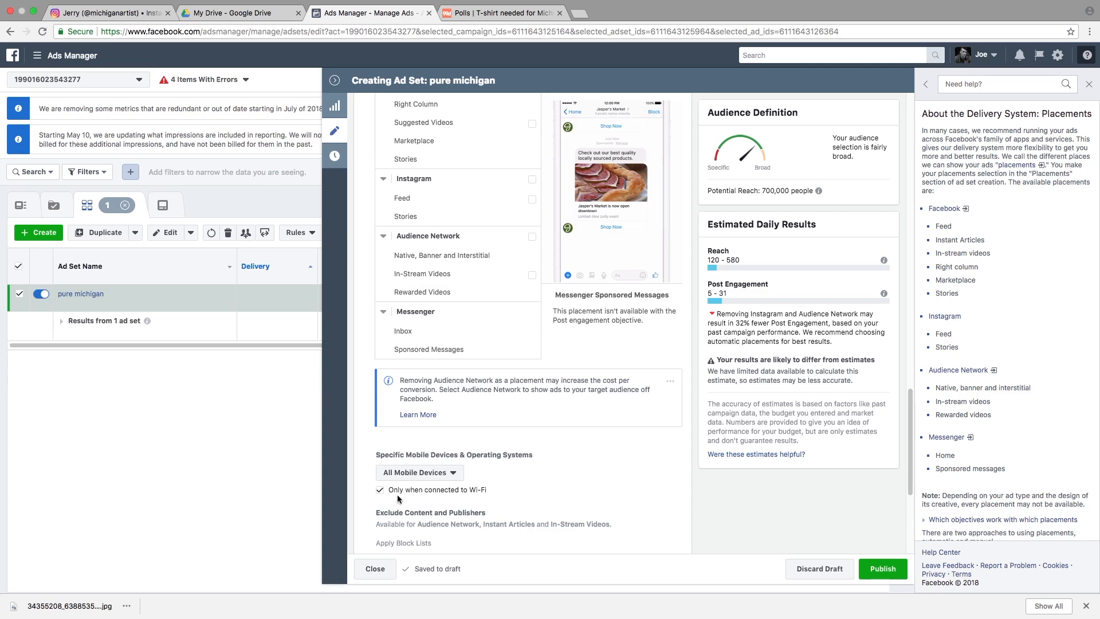
pyautogui.doubleClick(476, 495)
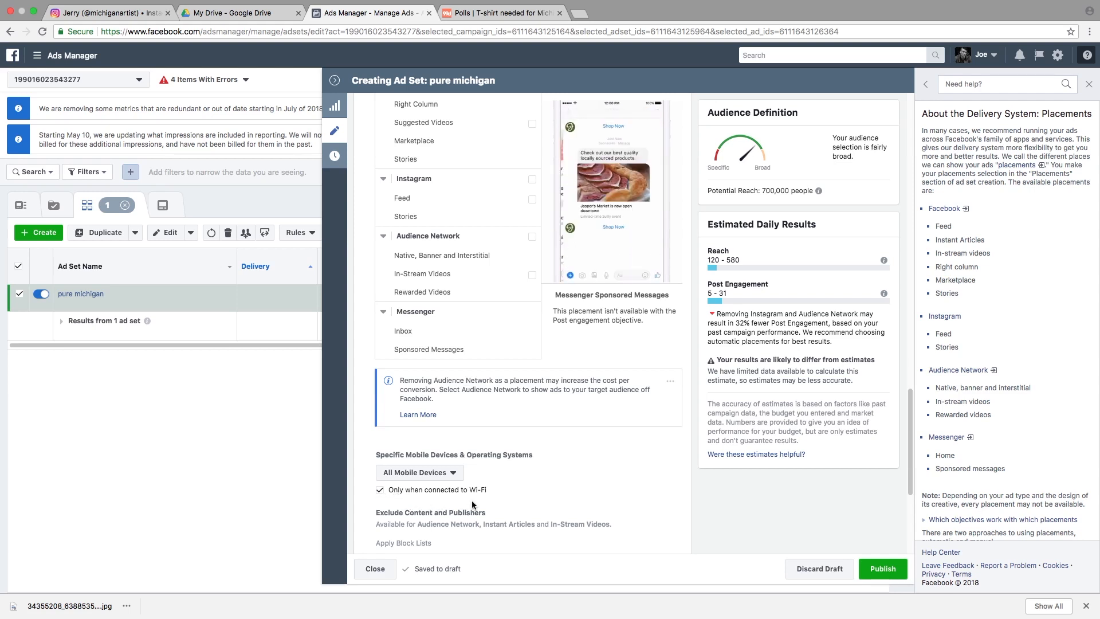
# Review the ad set's content exclusions and its optimization, bid strategy, charging and delivery type settings
pyautogui.scroll(-1, 465, 500)
pyautogui.scroll(-1, 465, 502)
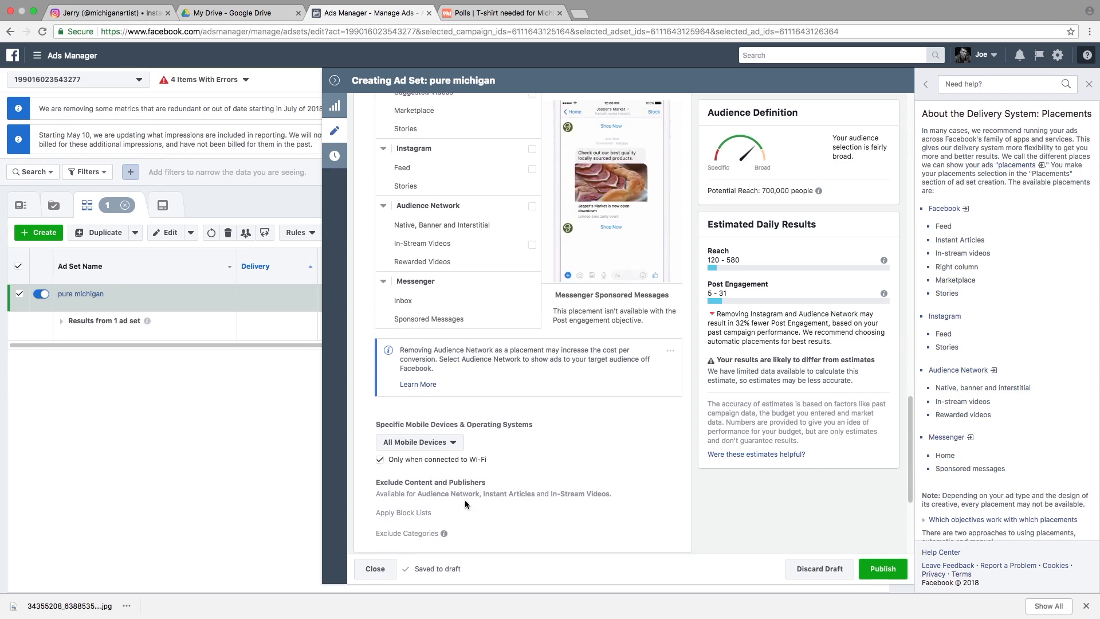
pyautogui.scroll(-7, 465, 502)
pyautogui.moveTo(440, 487)
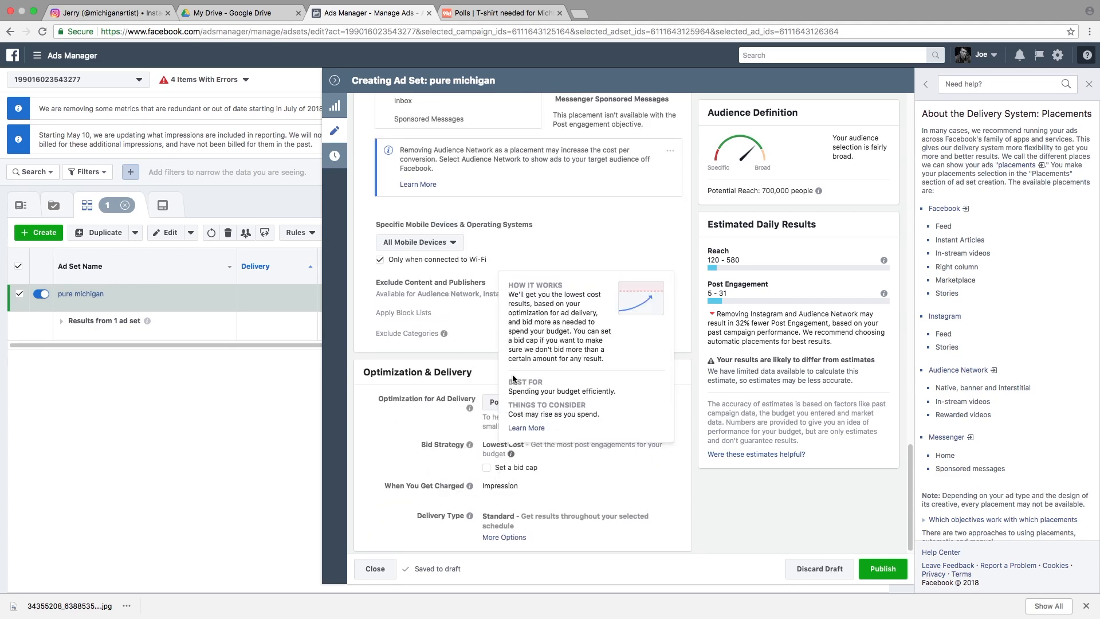
pyautogui.moveTo(469, 445)
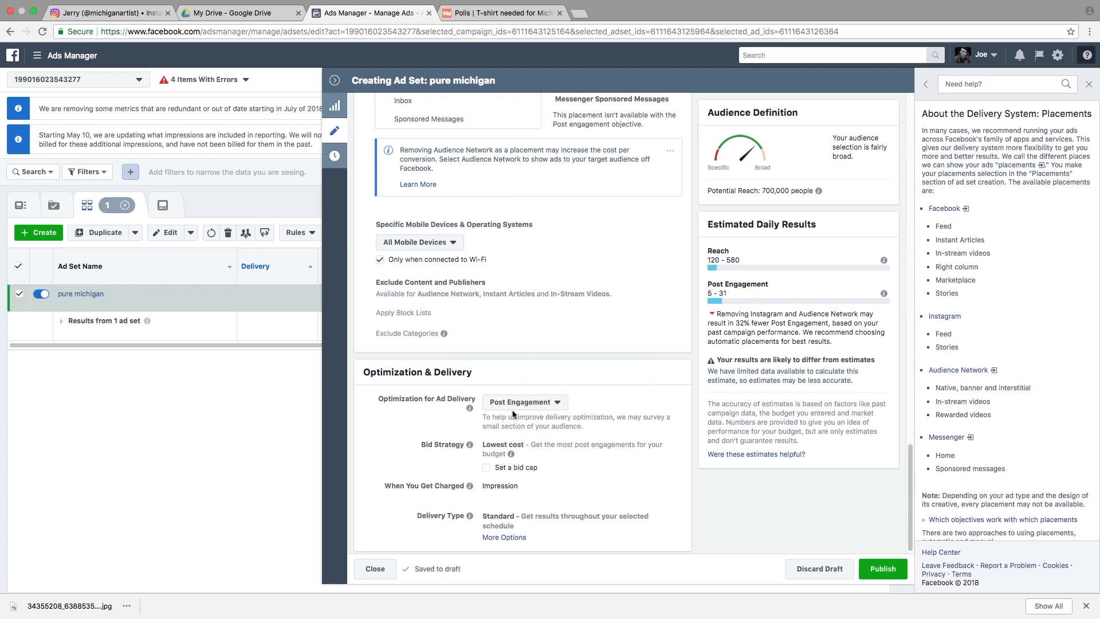
pyautogui.scroll(-1, 495, 447)
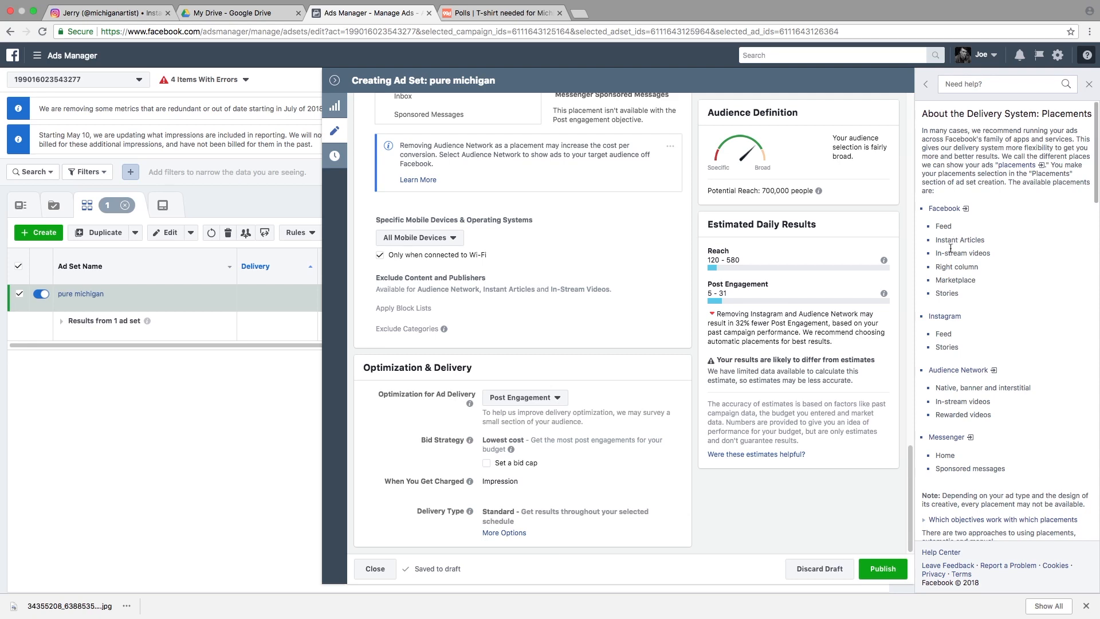
# Open the ad set's t-shirt(fireplace) ad and set its Facebook Page to MiWear
pyautogui.scroll(1, 816, 257)
pyautogui.scroll(15, 817, 259)
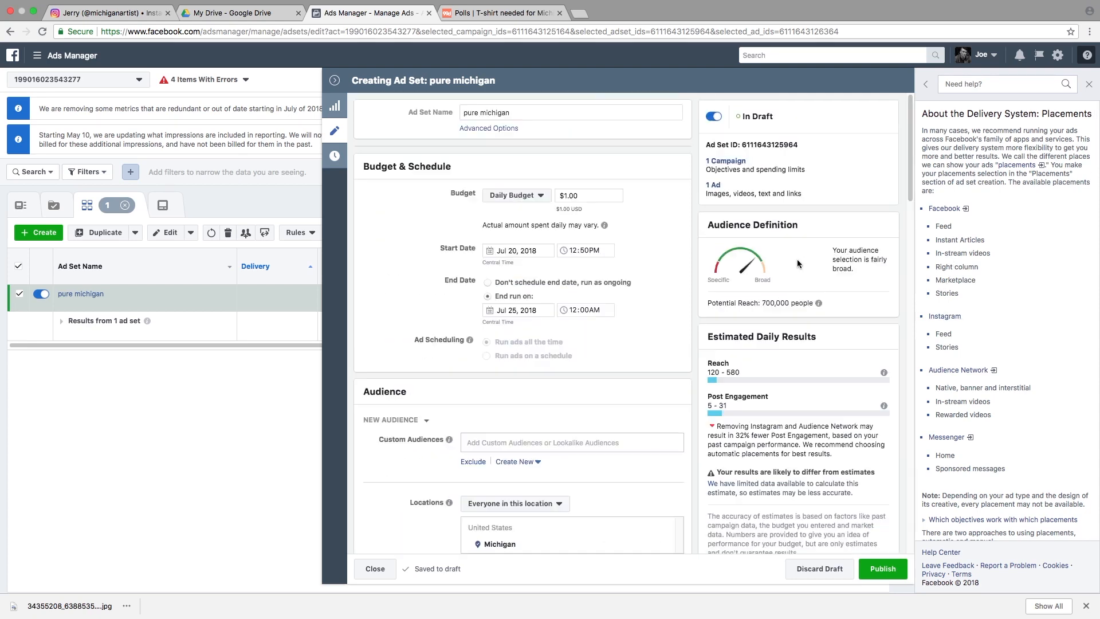
pyautogui.click(713, 186)
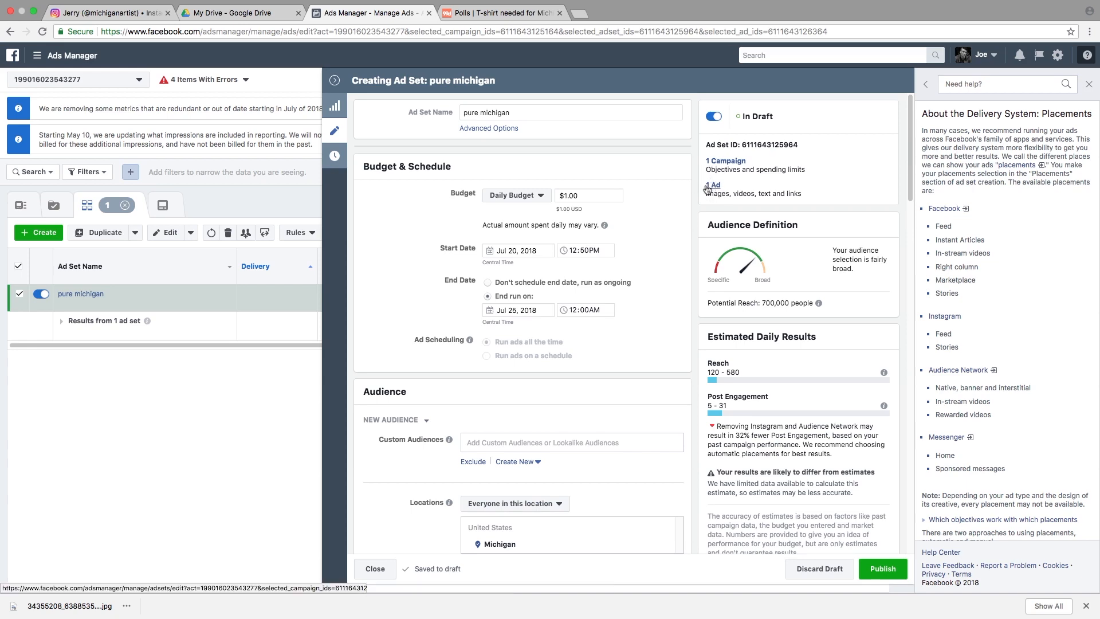
pyautogui.click(713, 186)
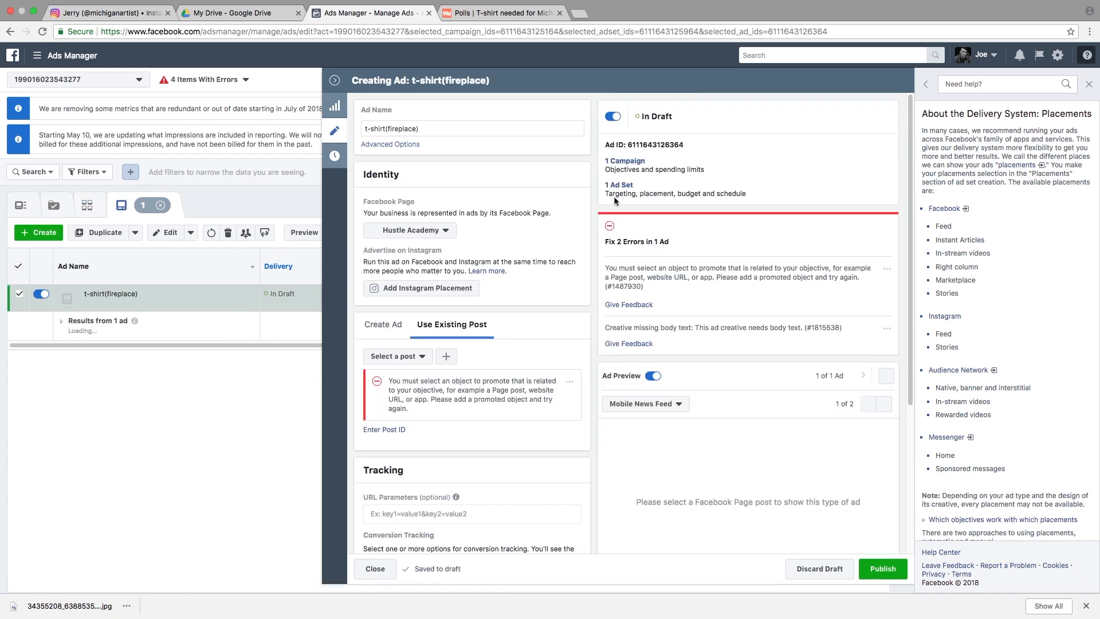
pyautogui.click(414, 235)
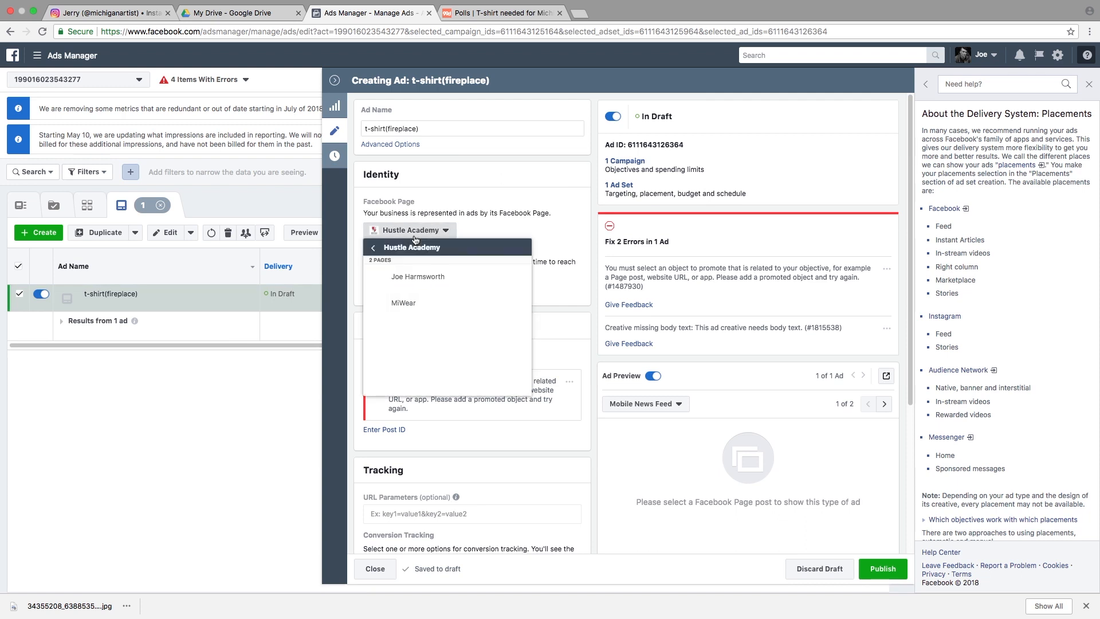
pyautogui.click(405, 303)
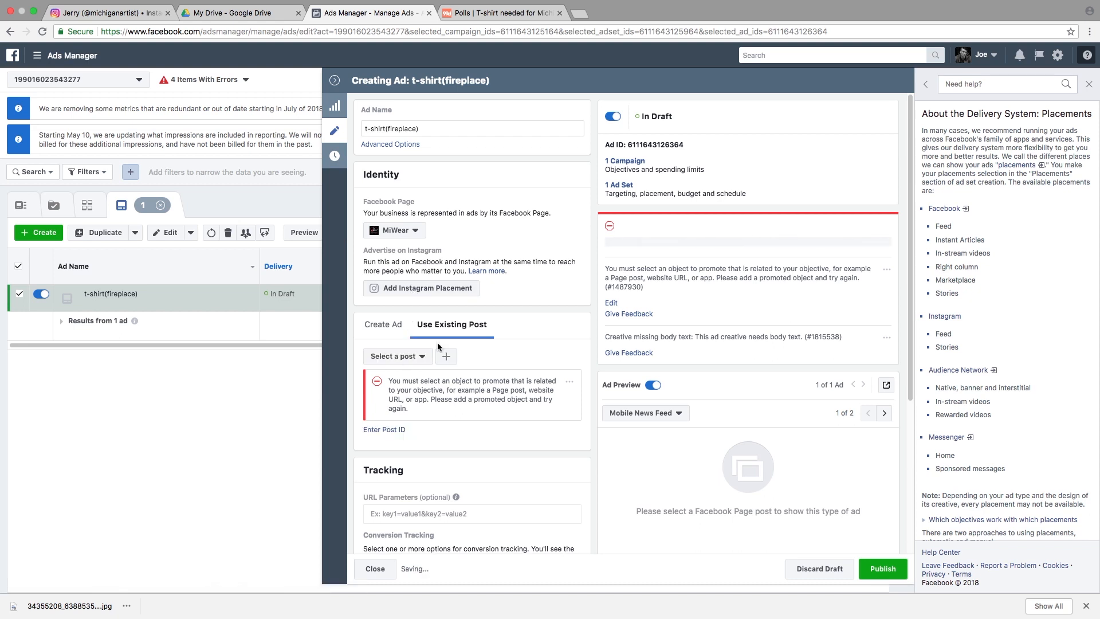
# Choose the existing "Spray Falls Pictured rocks Michigan" post as the ad's content and view its preview
pyautogui.click(404, 357)
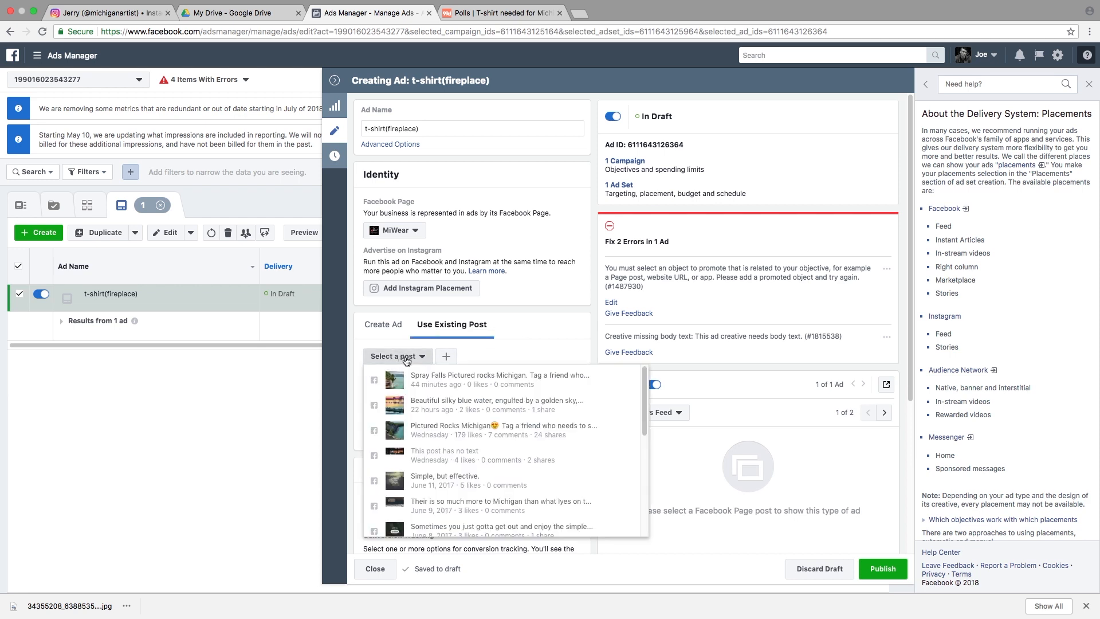
pyautogui.click(439, 379)
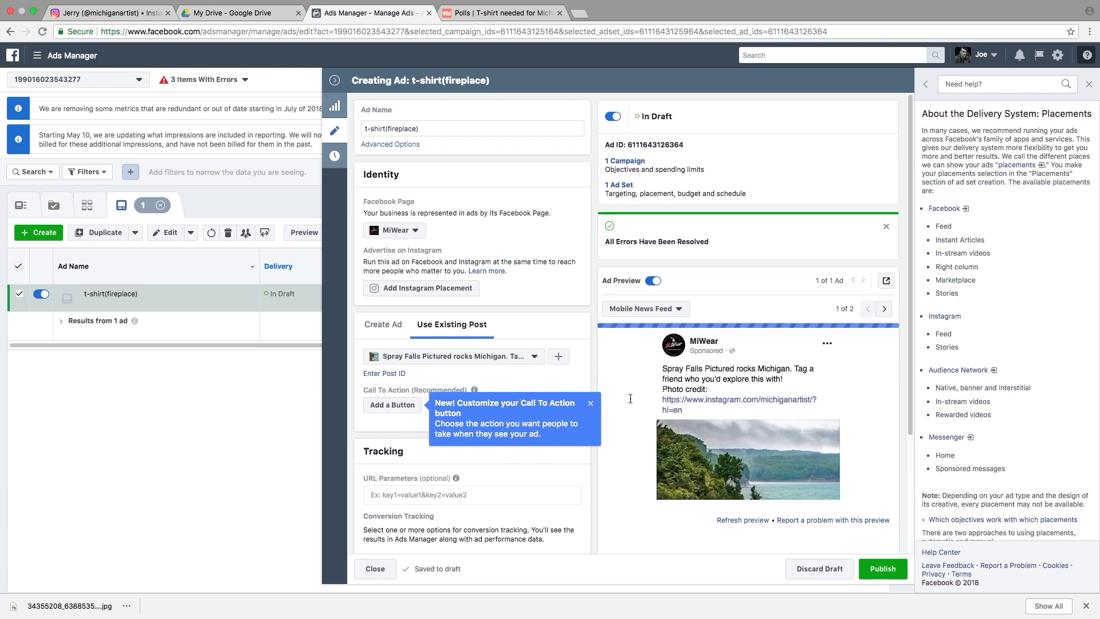
pyautogui.scroll(-4, 729, 408)
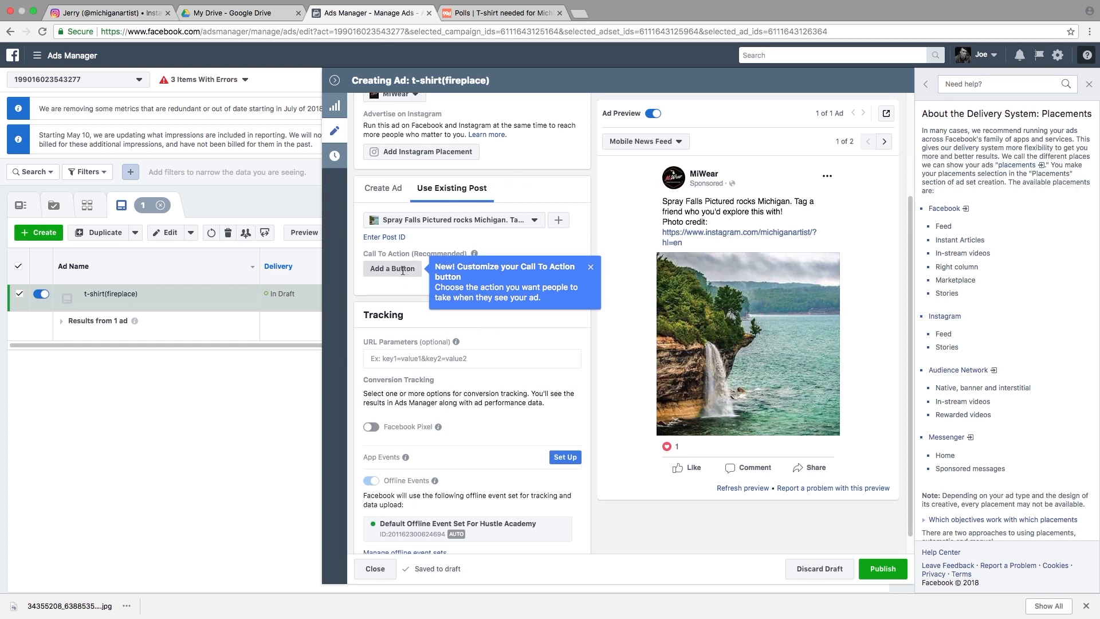
pyautogui.click(401, 273)
pyautogui.click(502, 286)
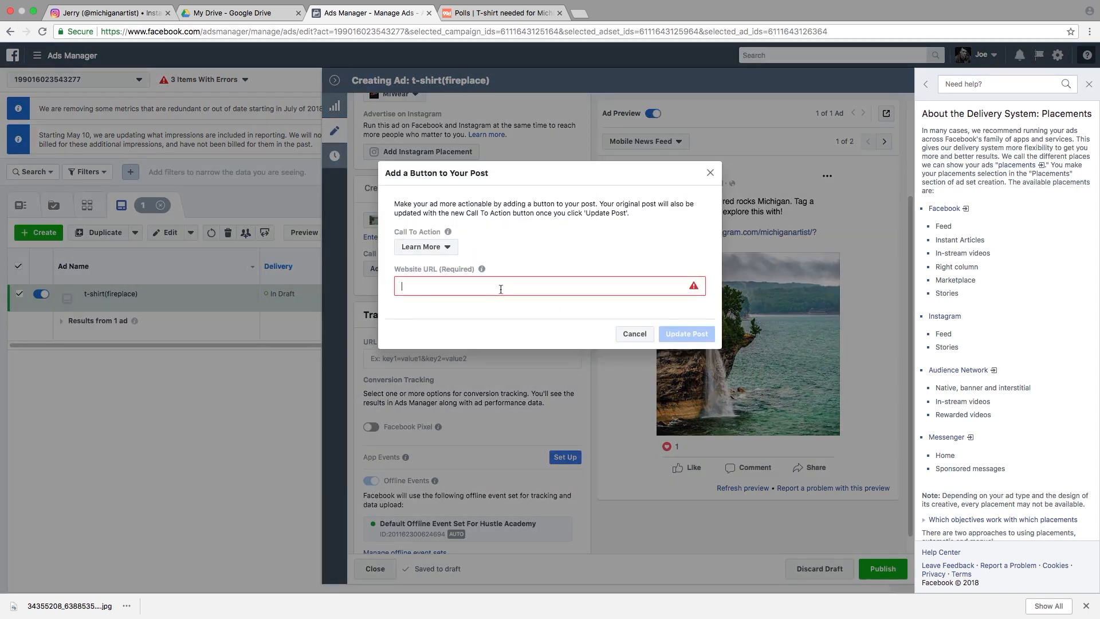
pyautogui.click(631, 335)
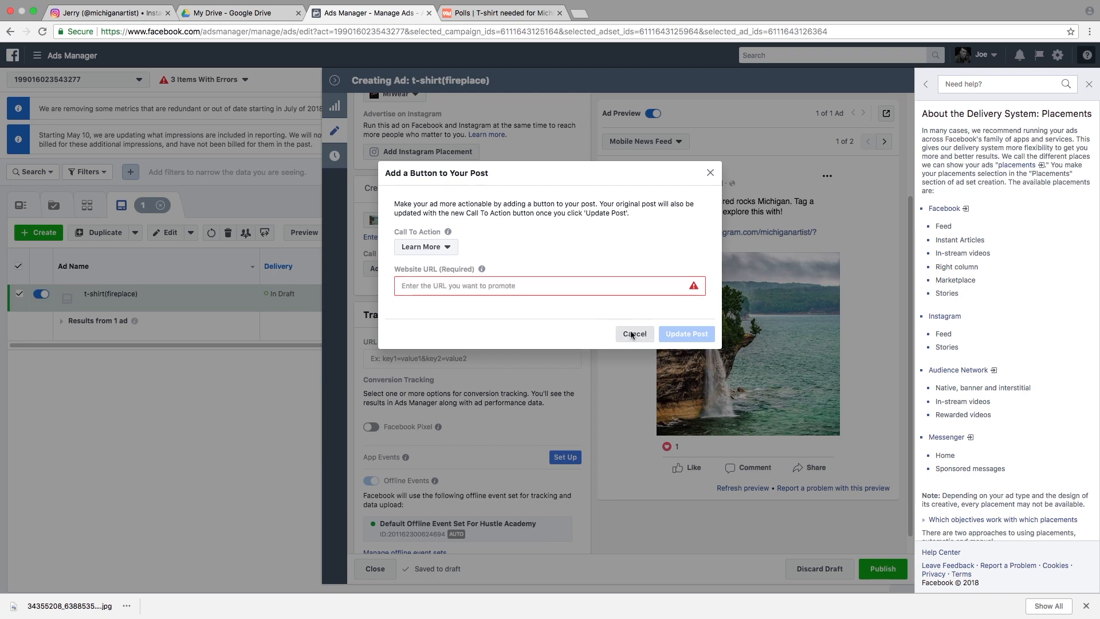
pyautogui.scroll(2, 440, 305)
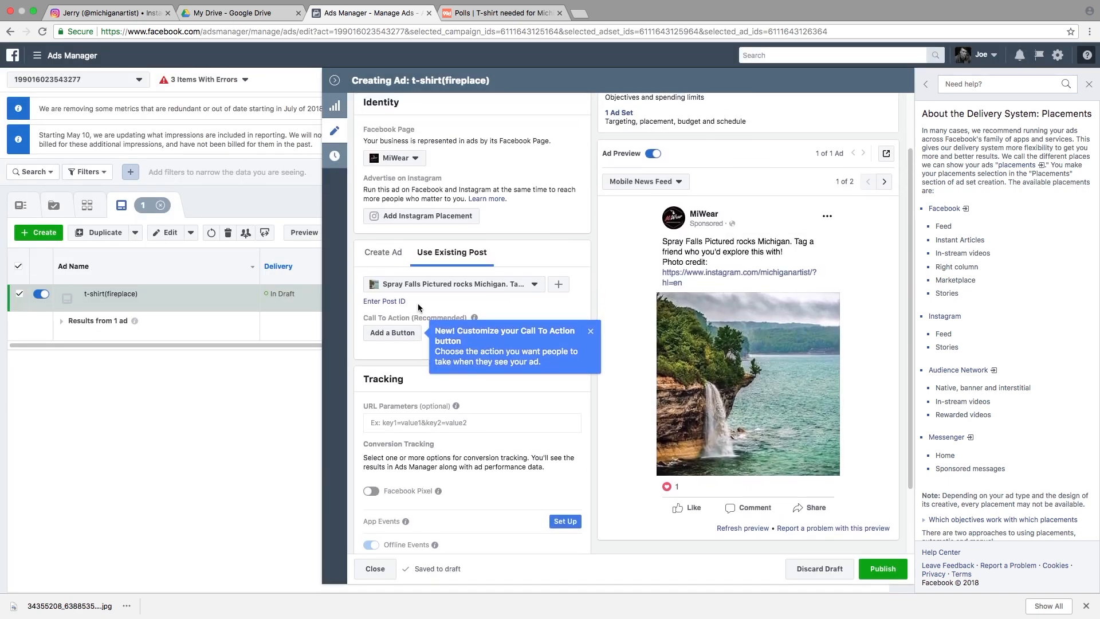
pyautogui.scroll(-1, 414, 324)
pyautogui.scroll(-2, 412, 327)
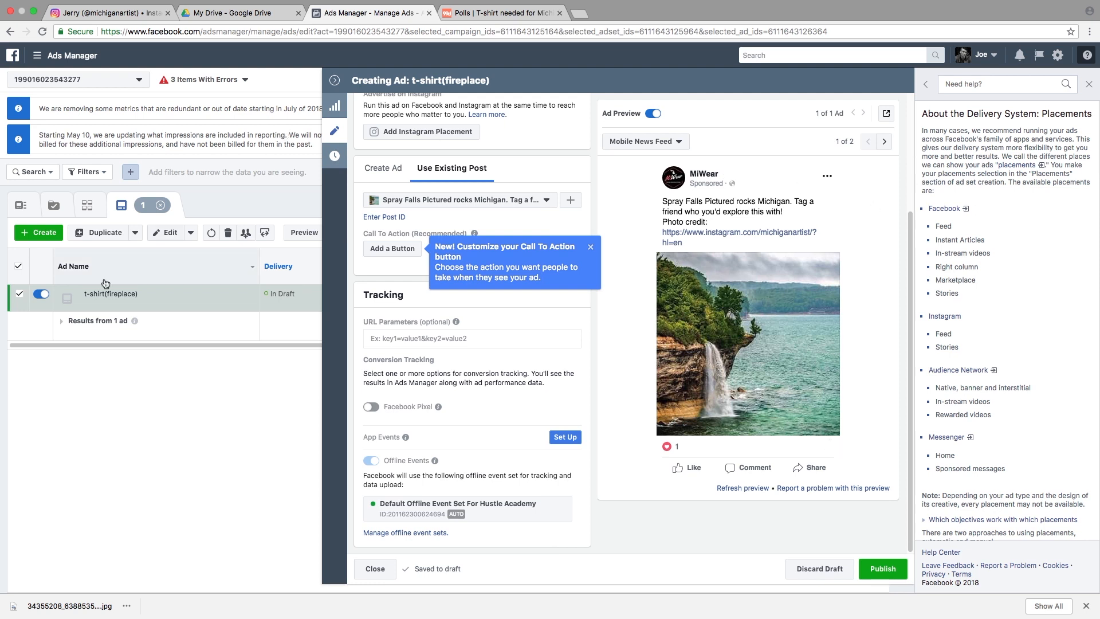
# Return to the ad sets list and close the editing pane and the placements help article
pyautogui.click(92, 210)
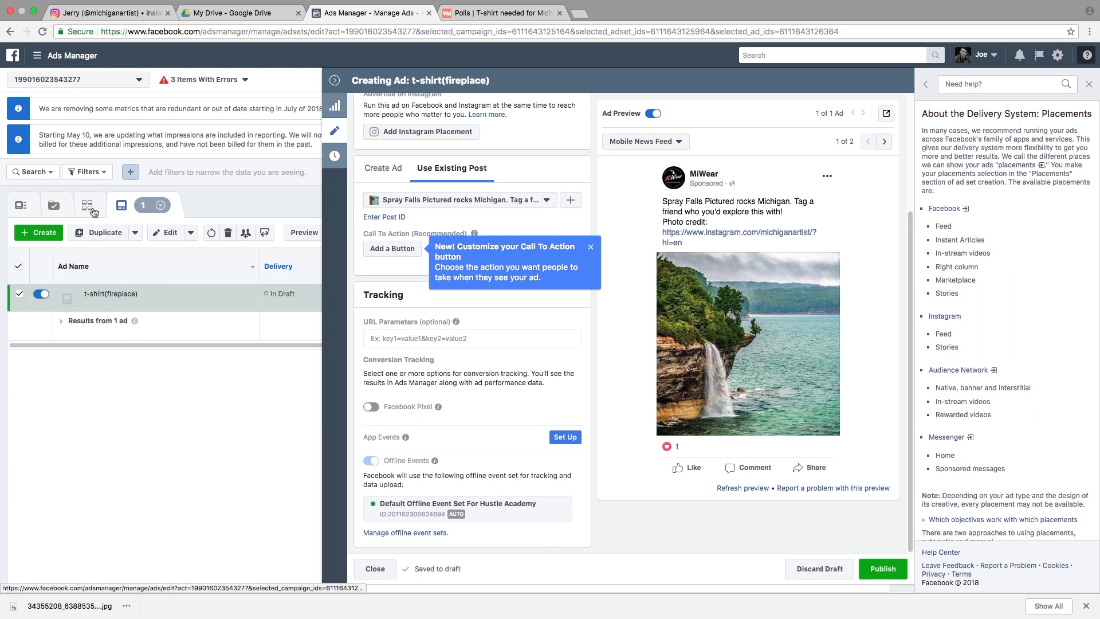
pyautogui.click(336, 83)
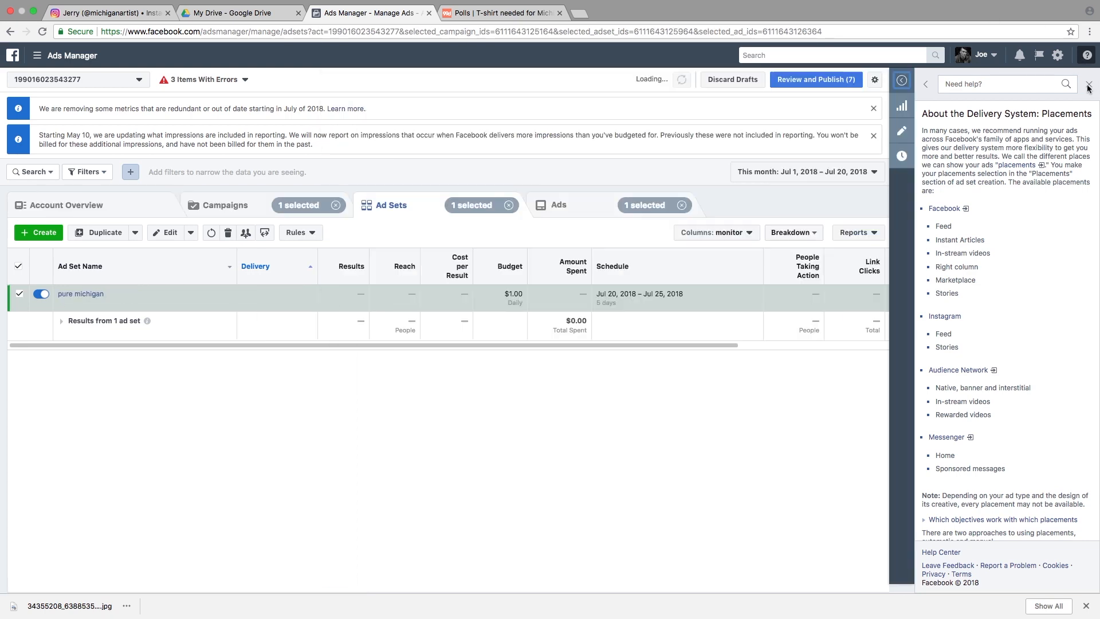
pyautogui.click(1091, 85)
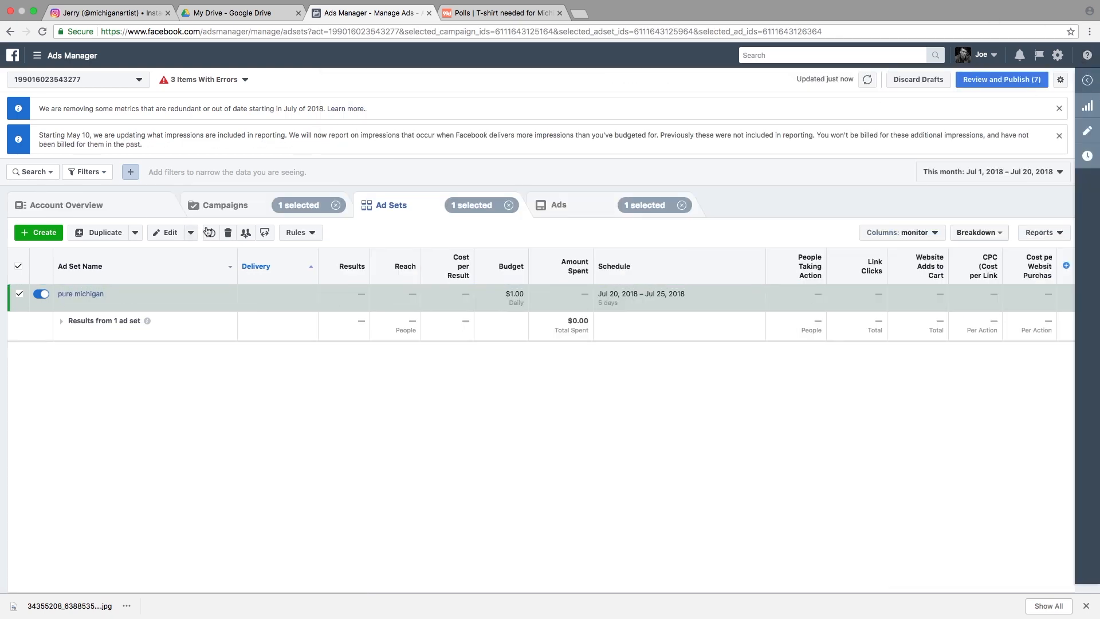
# Open the michigan t-shirt( fireplace) campaign's ad sets and quick-duplicate the pure michigan ad set
pyautogui.moveTo(77, 312)
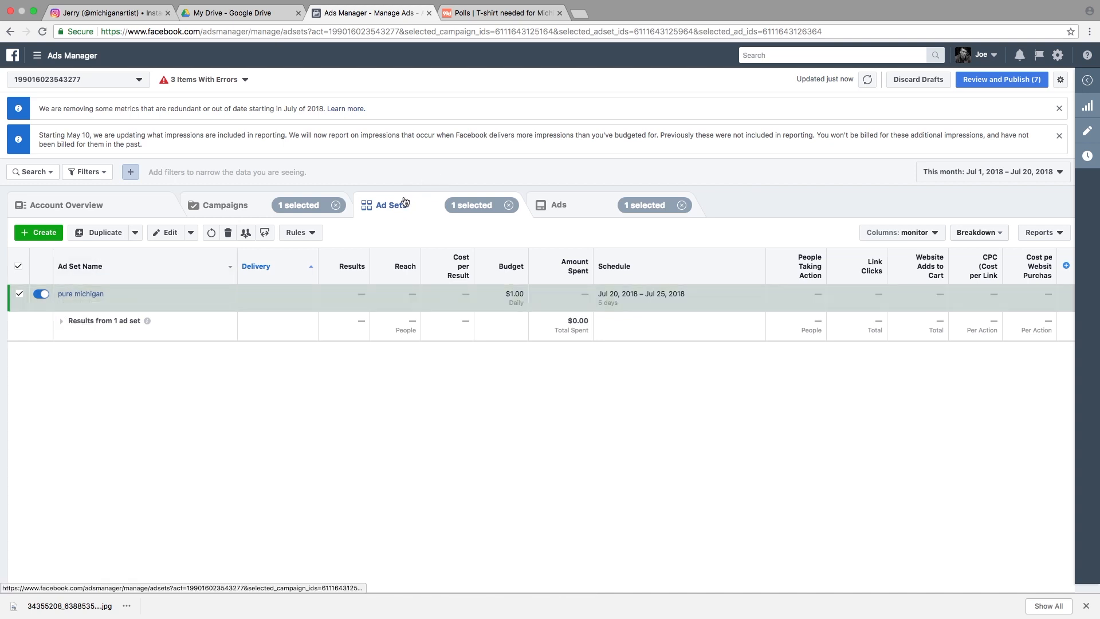
pyautogui.click(234, 203)
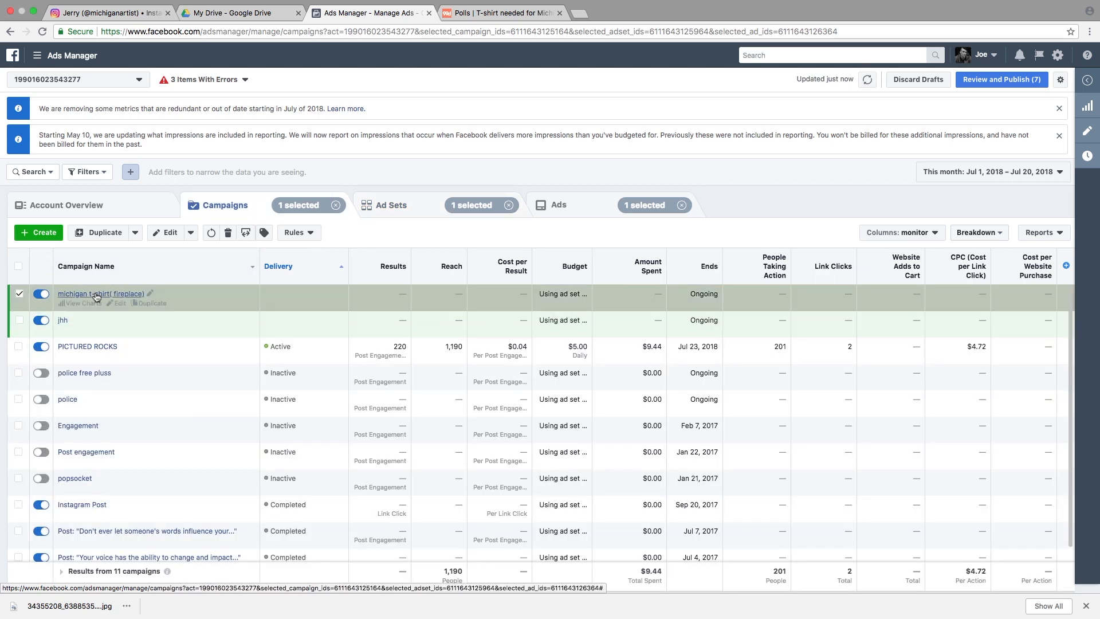
pyautogui.click(76, 294)
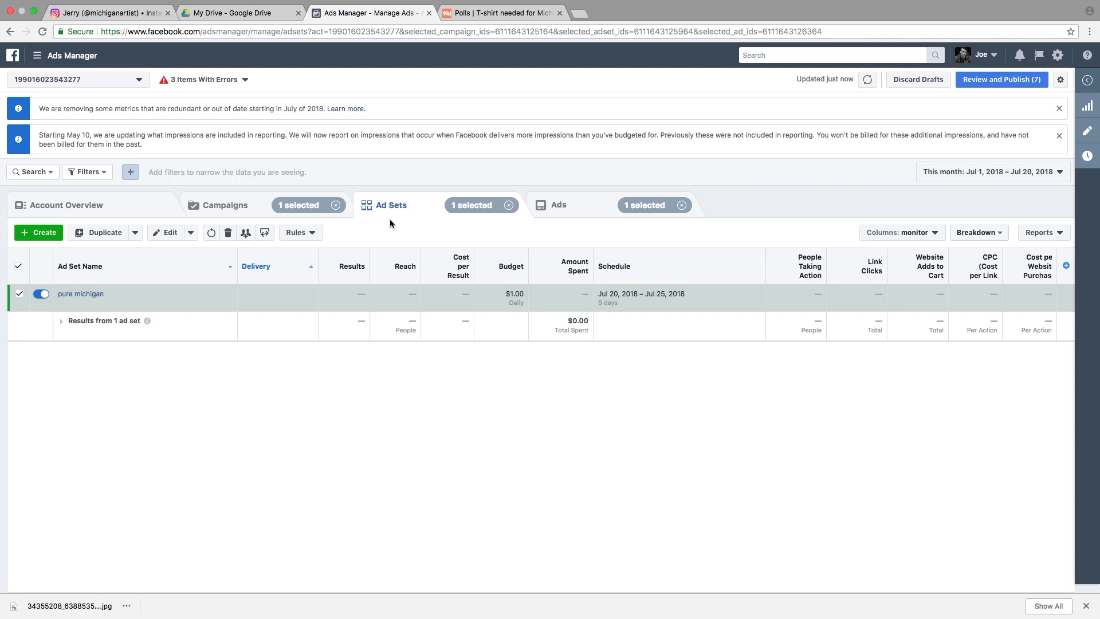
pyautogui.click(136, 234)
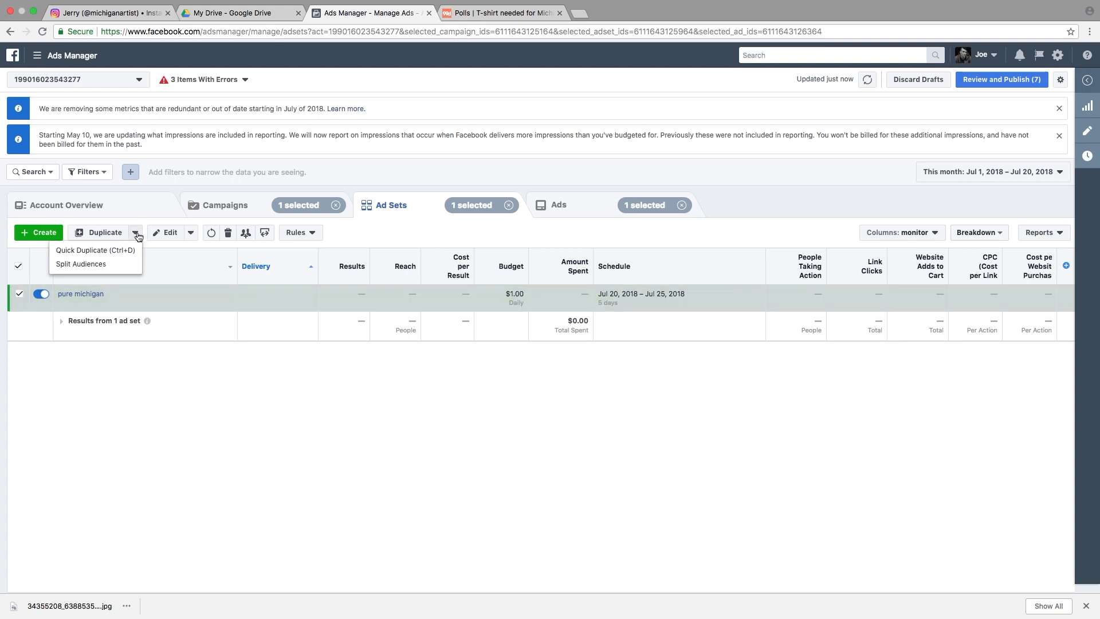
pyautogui.click(100, 251)
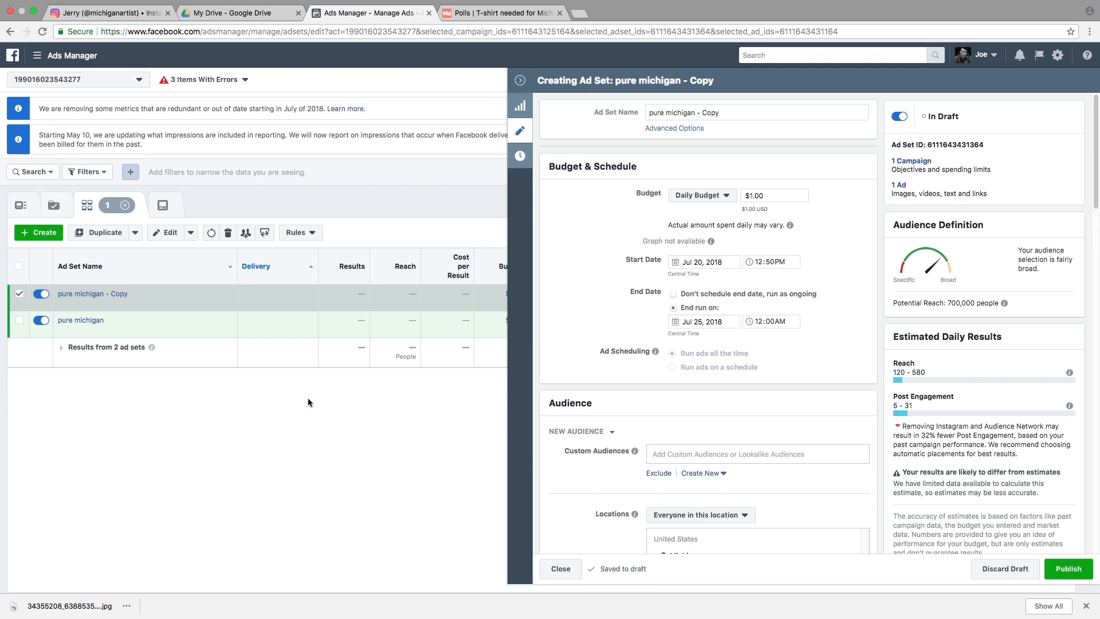
# Quick-duplicate the selected pure michigan ad set copy three more times, each time from the newest copy
pyautogui.click(136, 233)
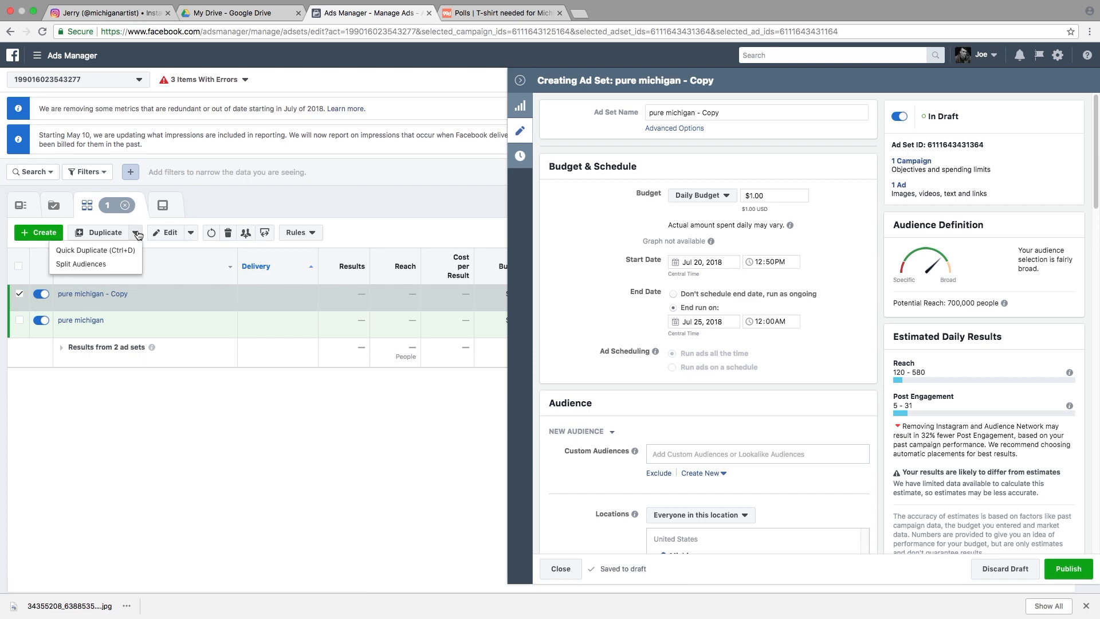
pyautogui.click(93, 252)
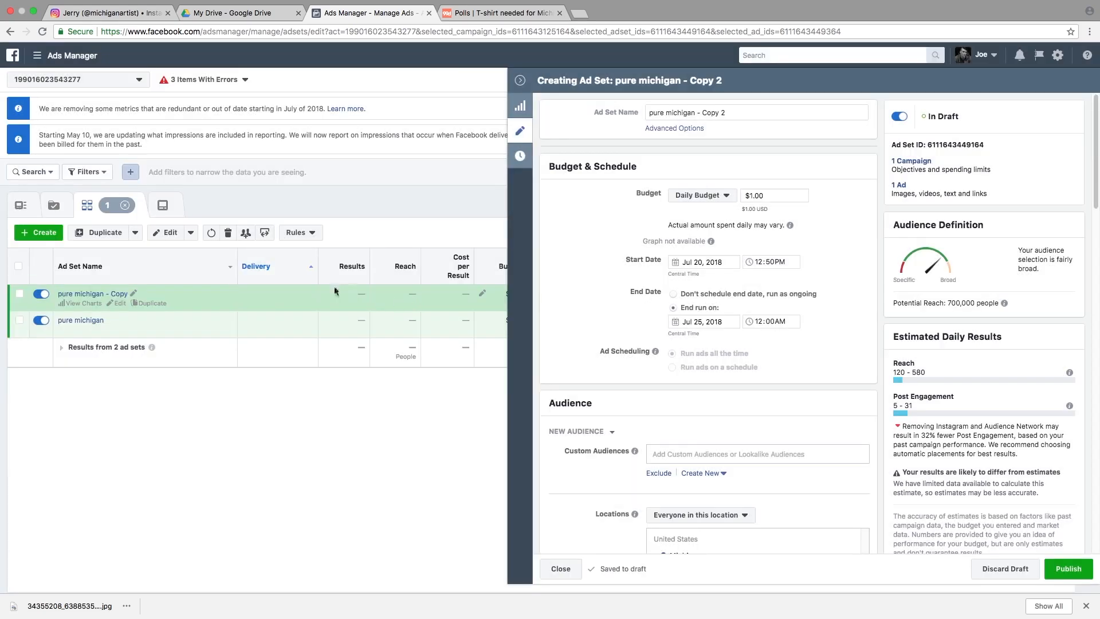
pyautogui.click(136, 233)
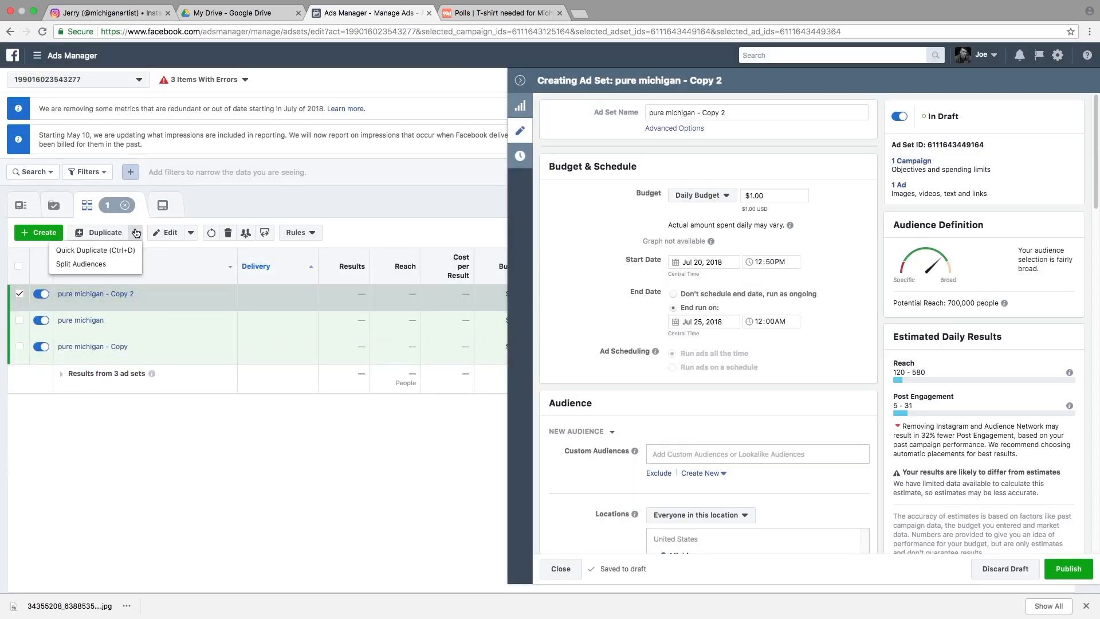
pyautogui.click(106, 253)
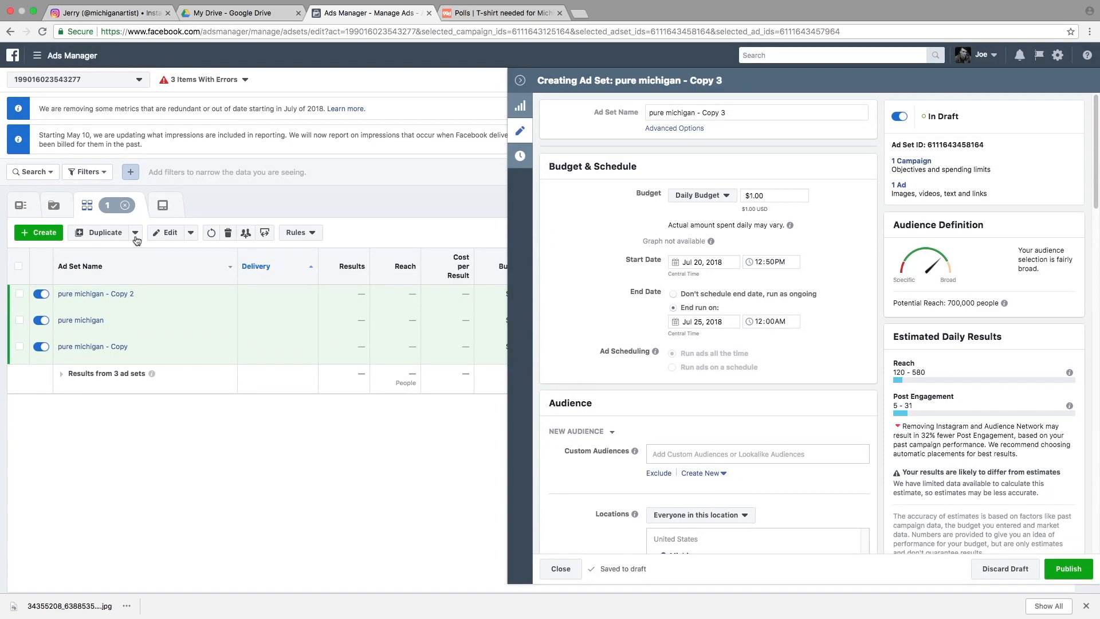
pyautogui.click(136, 236)
pyautogui.click(111, 250)
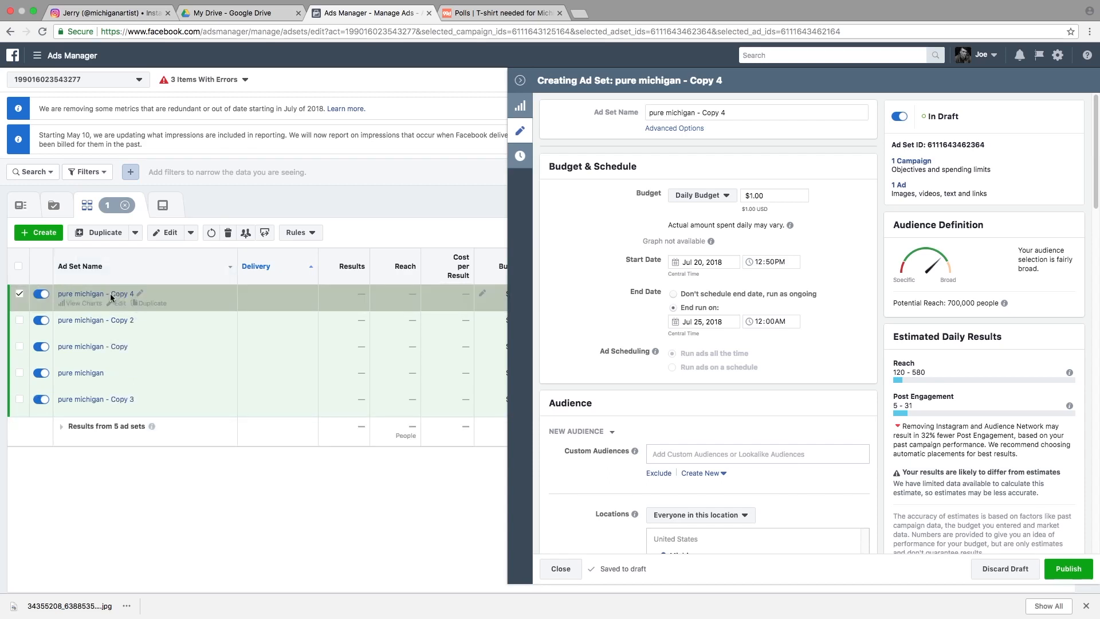
# View the ads in the pure michigan campaign's ad sets and return to the ad sets list
pyautogui.click(86, 373)
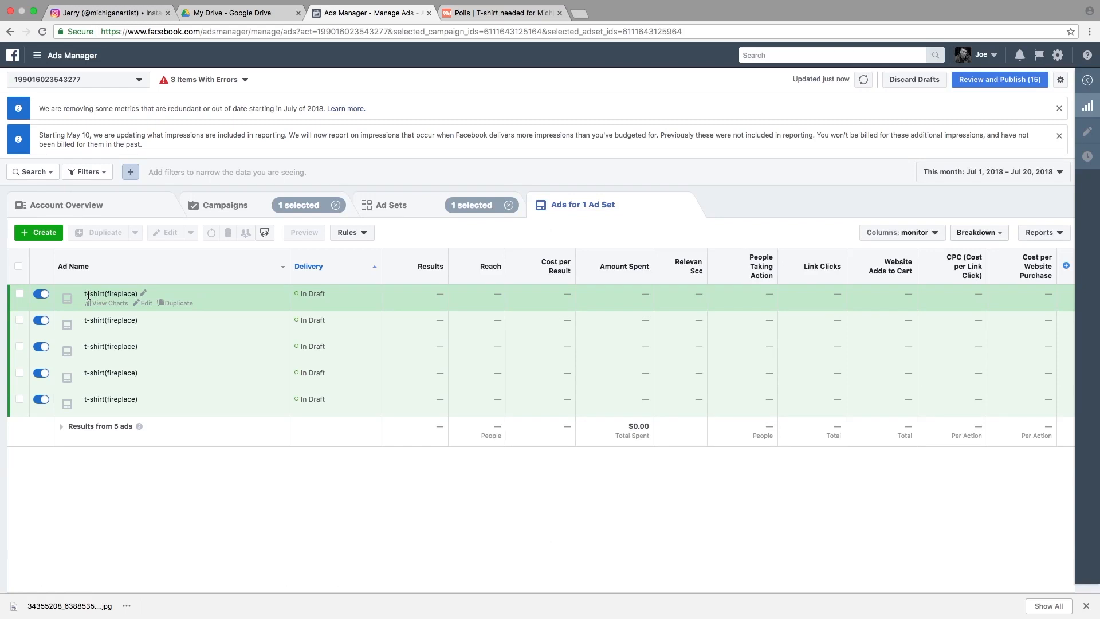
pyautogui.click(386, 209)
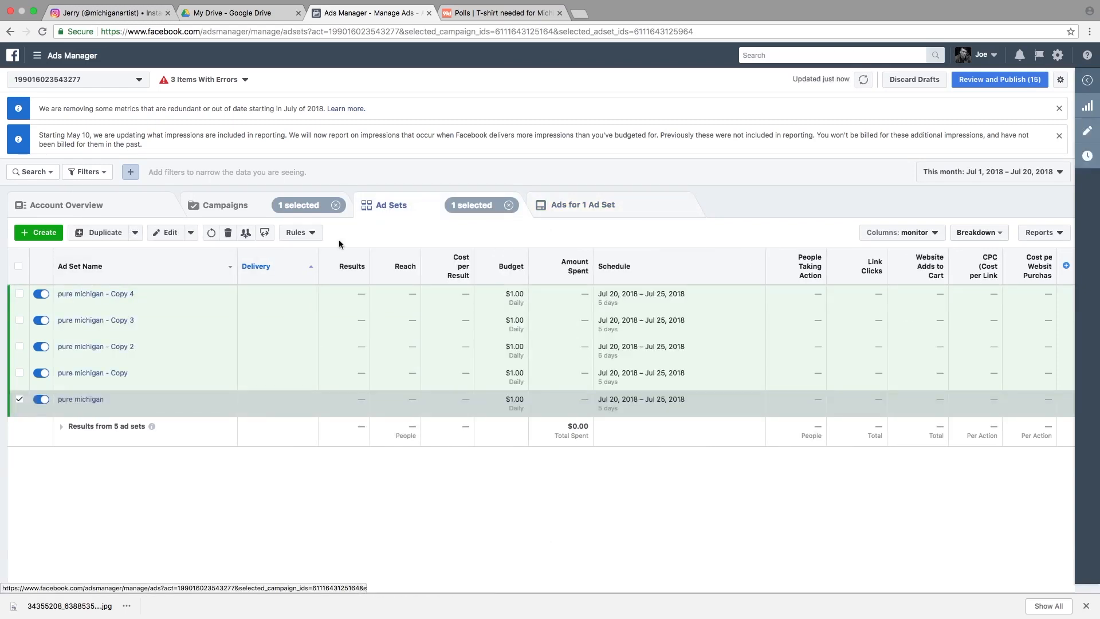
pyautogui.moveTo(113, 360)
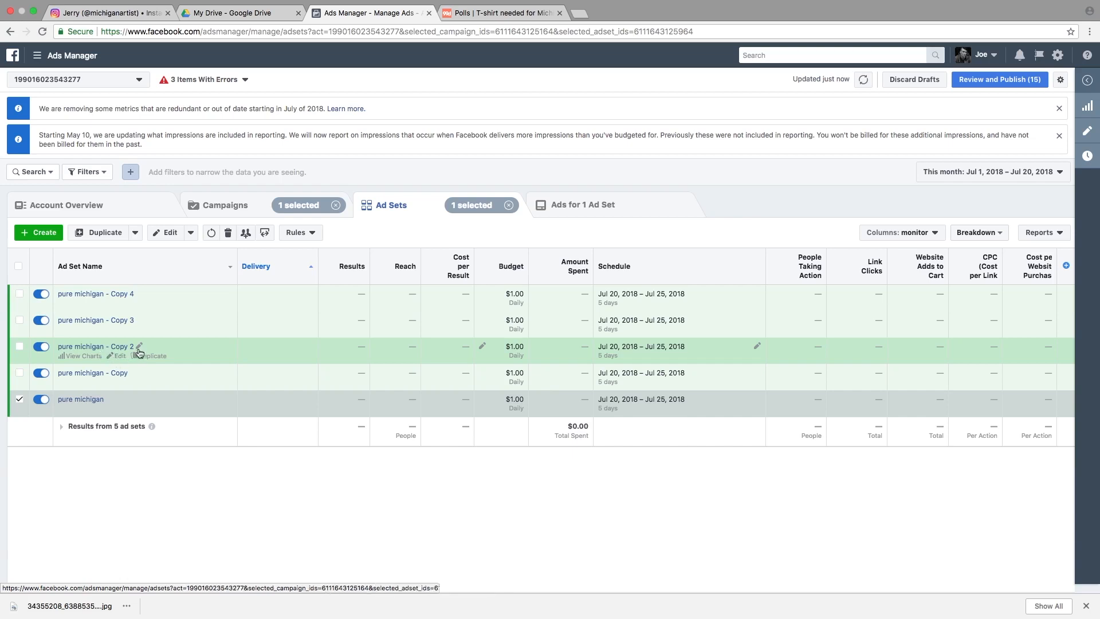
# Open the pure michigan - Copy 4 ad set for editing and rename it as Grand rapids
pyautogui.moveTo(118, 307)
pyautogui.click(119, 305)
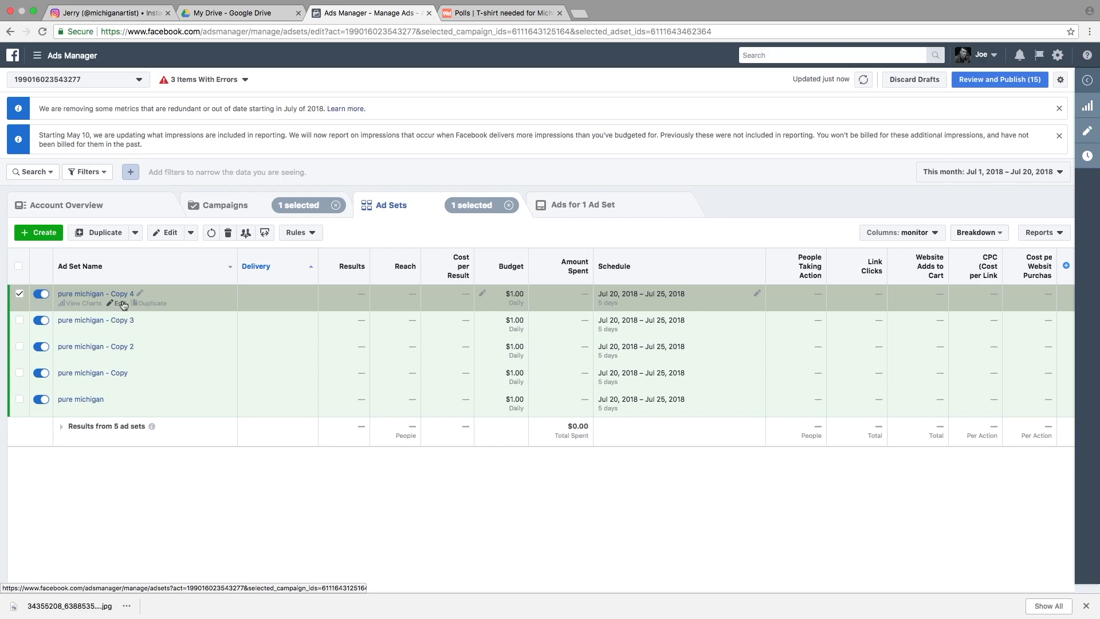
pyautogui.click(120, 305)
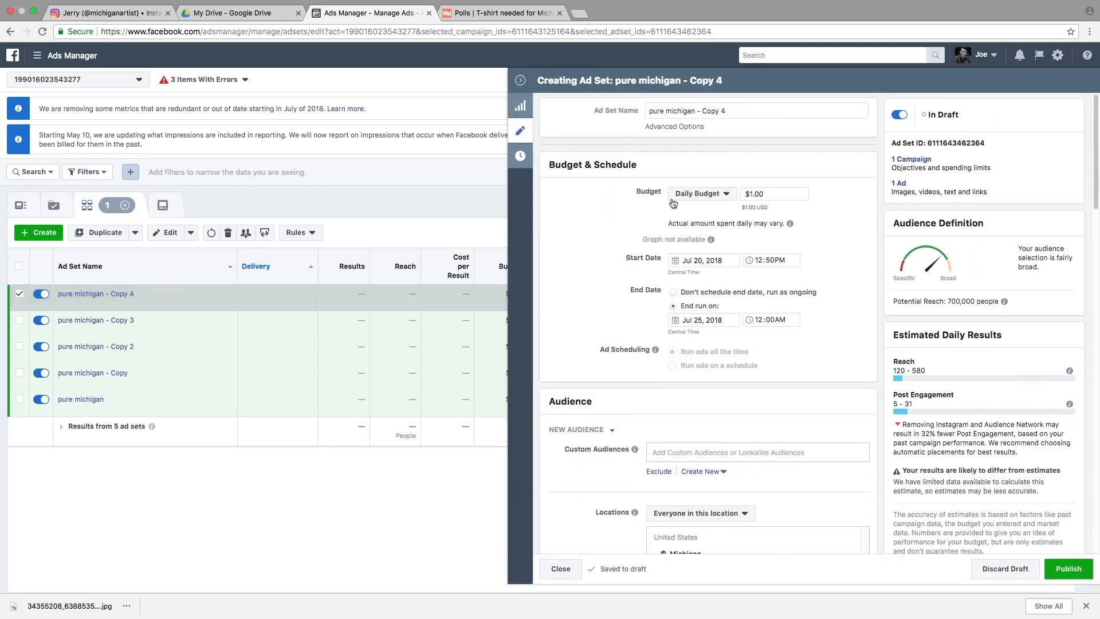
pyautogui.tripleClick(668, 109)
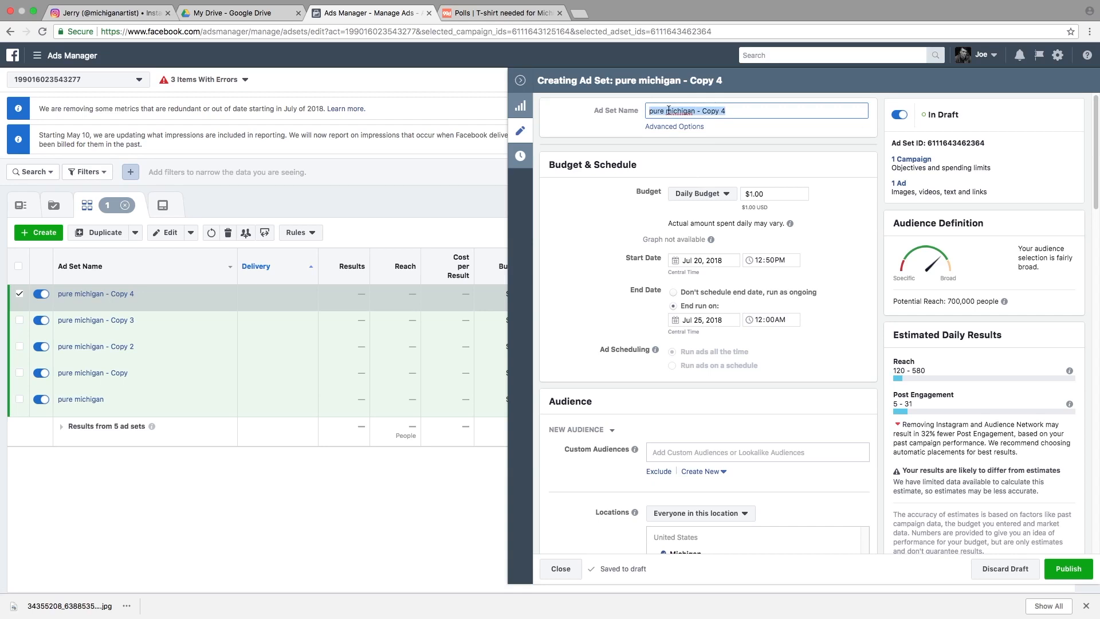
pyautogui.press('BackSpace')
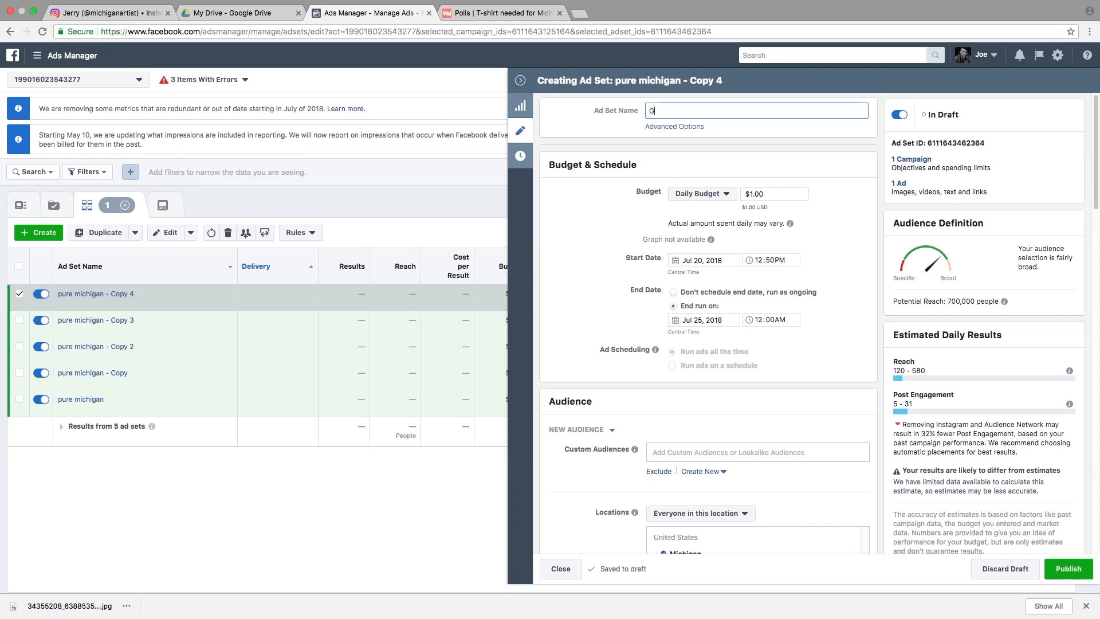
pyautogui.write('Grand rapids')
# Replace the Pure Michigan interest in the ad set's detailed targeting with Grand Rapids, Michigan, and close the editing pane
pyautogui.scroll(-1, 710, 332)
pyautogui.scroll(-5, 710, 332)
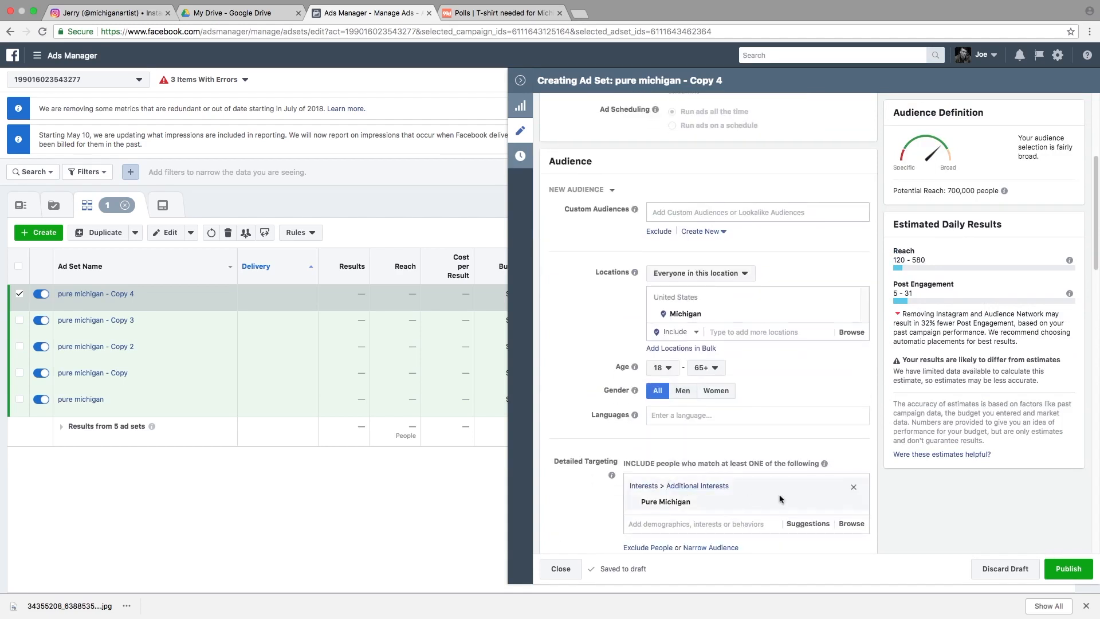
pyautogui.moveTo(856, 507)
pyautogui.click(857, 507)
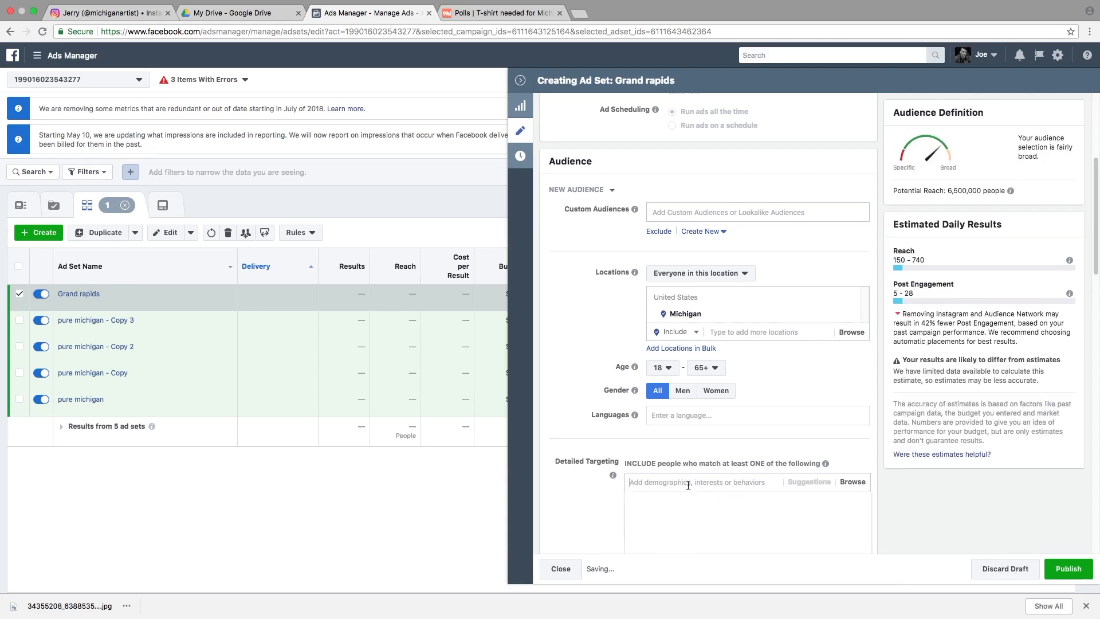
pyautogui.write('grand rap')
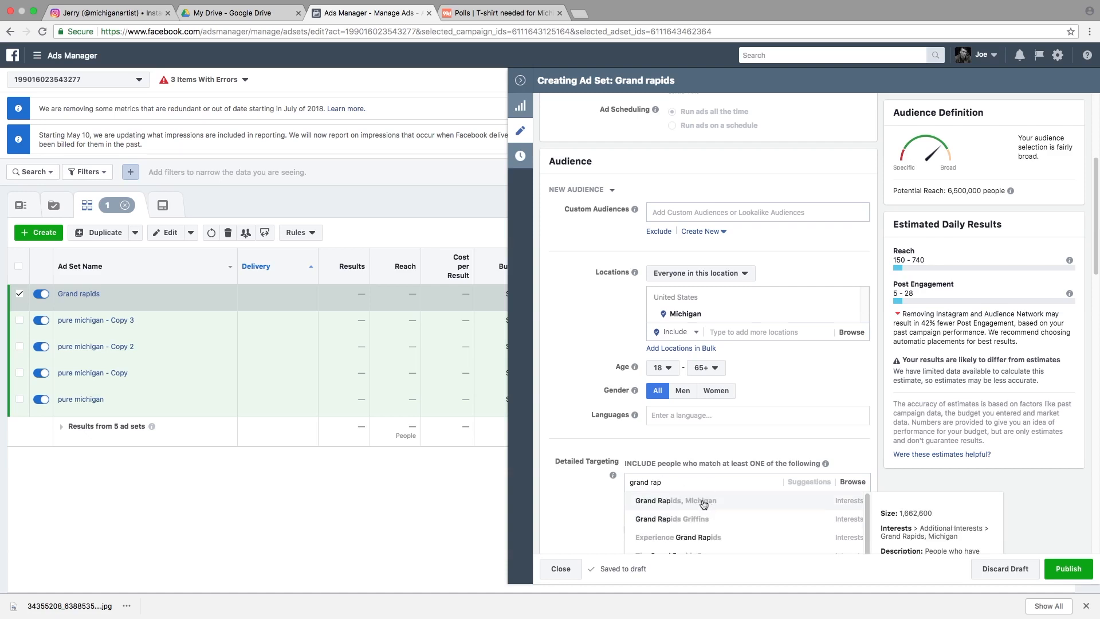
pyautogui.click(704, 505)
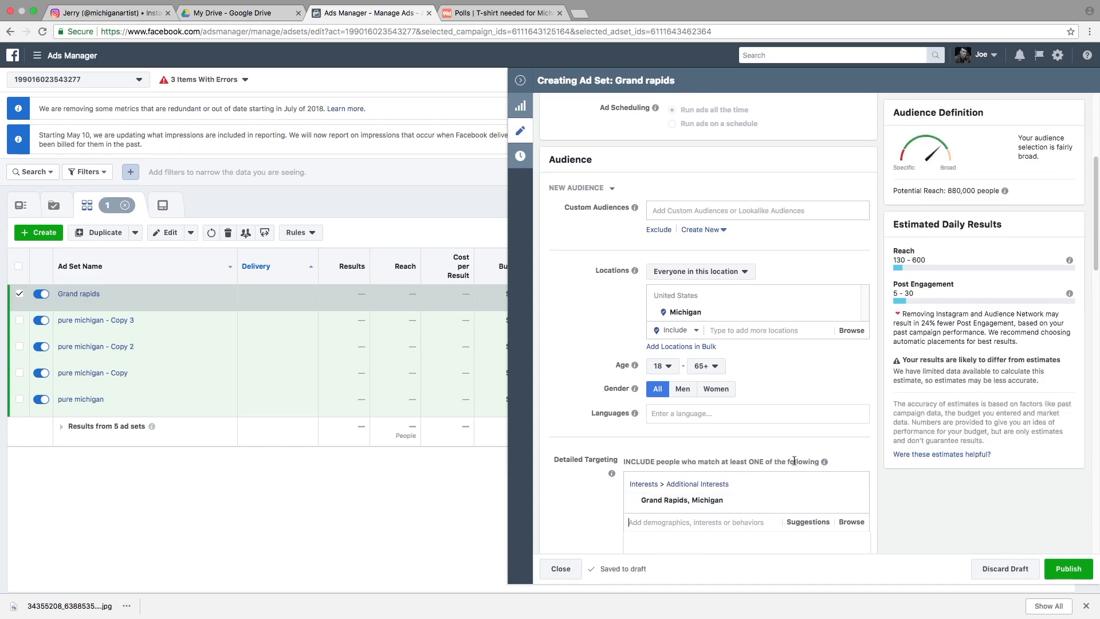
pyautogui.scroll(-10, 796, 453)
pyautogui.scroll(10, 795, 454)
pyautogui.scroll(-5, 680, 424)
pyautogui.scroll(-3, 680, 424)
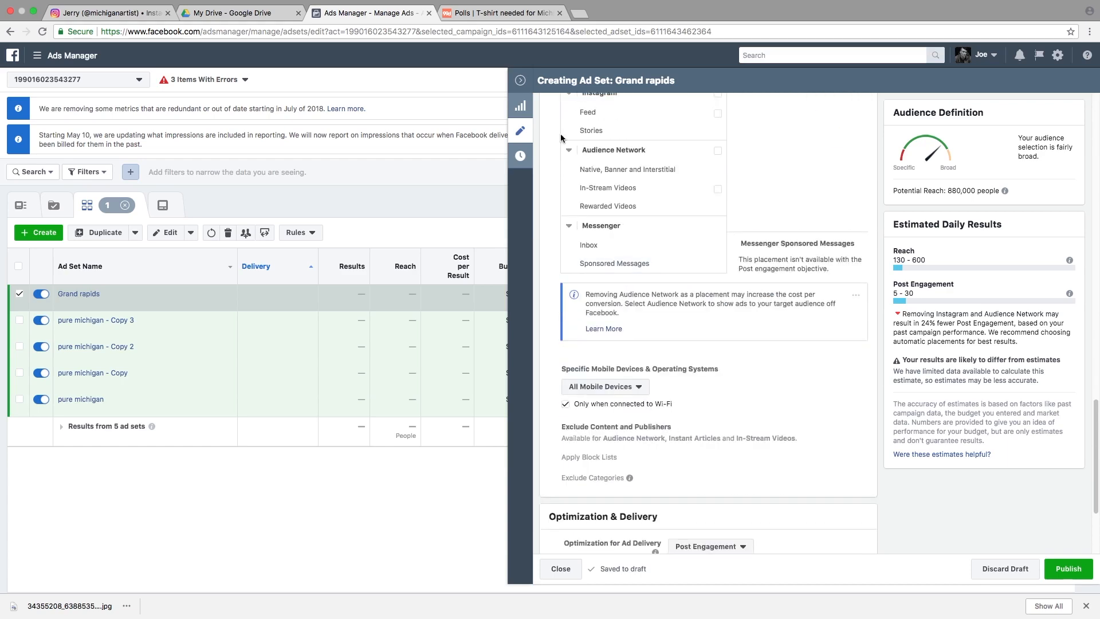
pyautogui.click(521, 82)
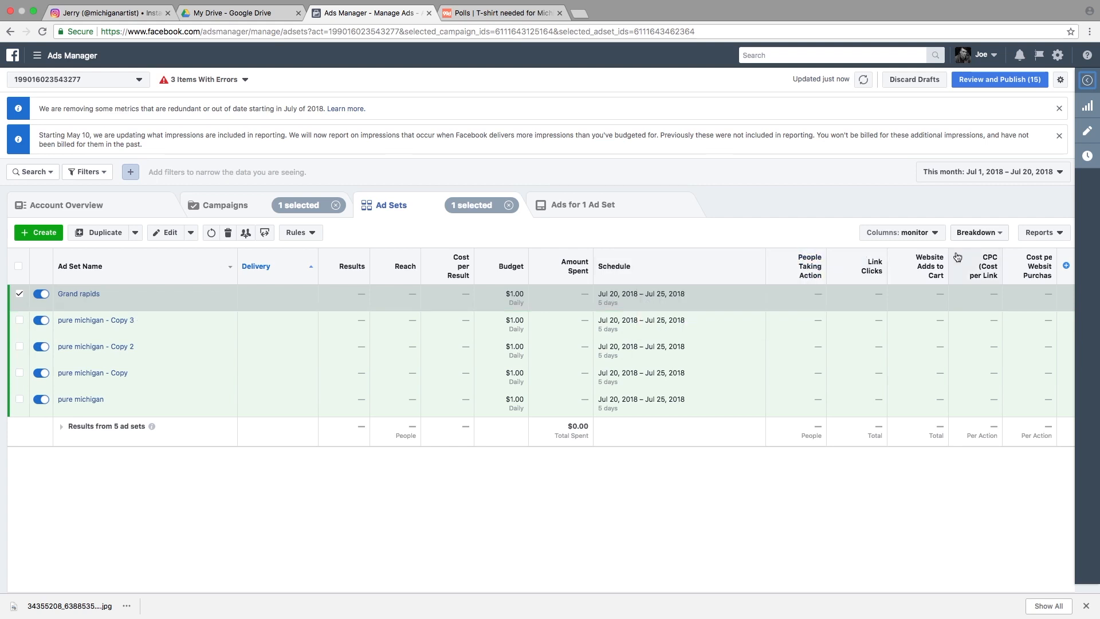
# Show the ad sets table with the Engagement column preset, and switch it to the Performance preset
pyautogui.moveTo(954, 265)
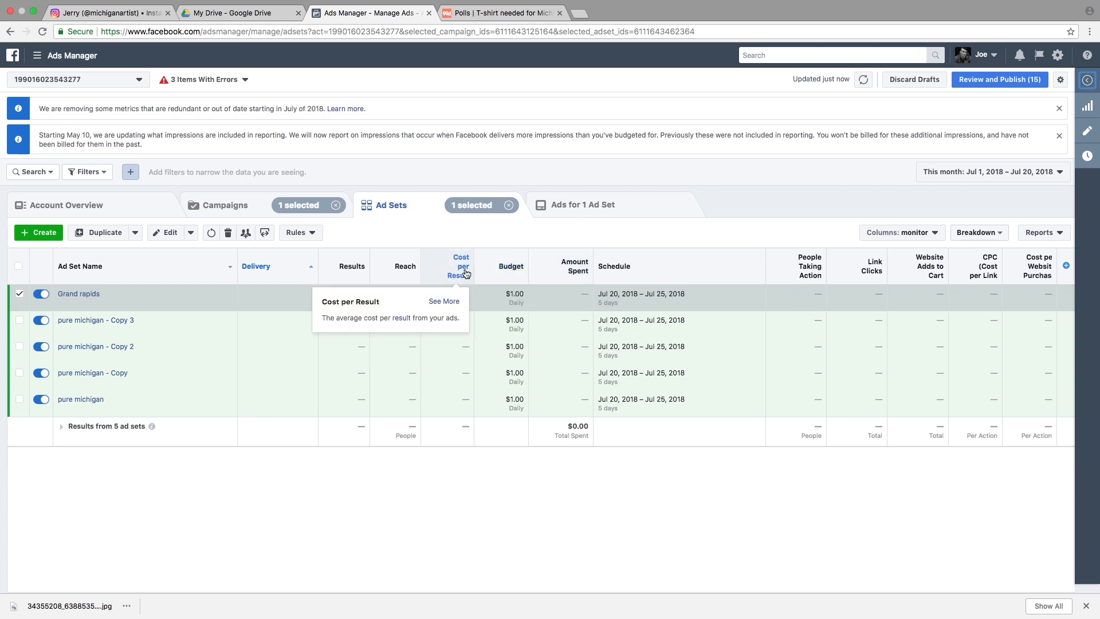
pyautogui.moveTo(460, 274)
pyautogui.click(930, 234)
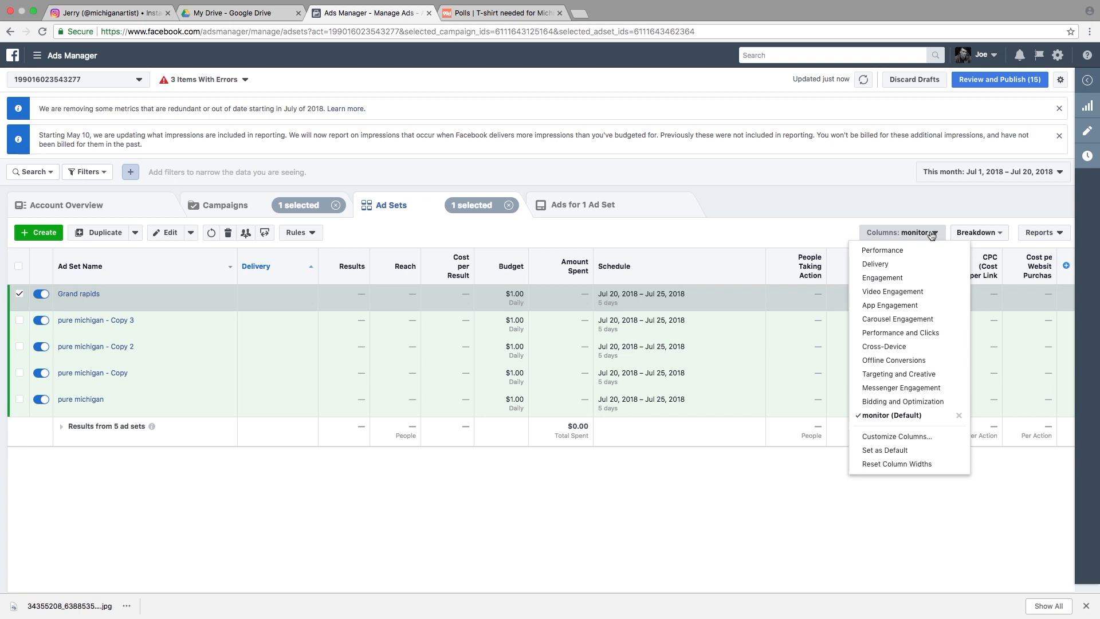
pyautogui.click(894, 284)
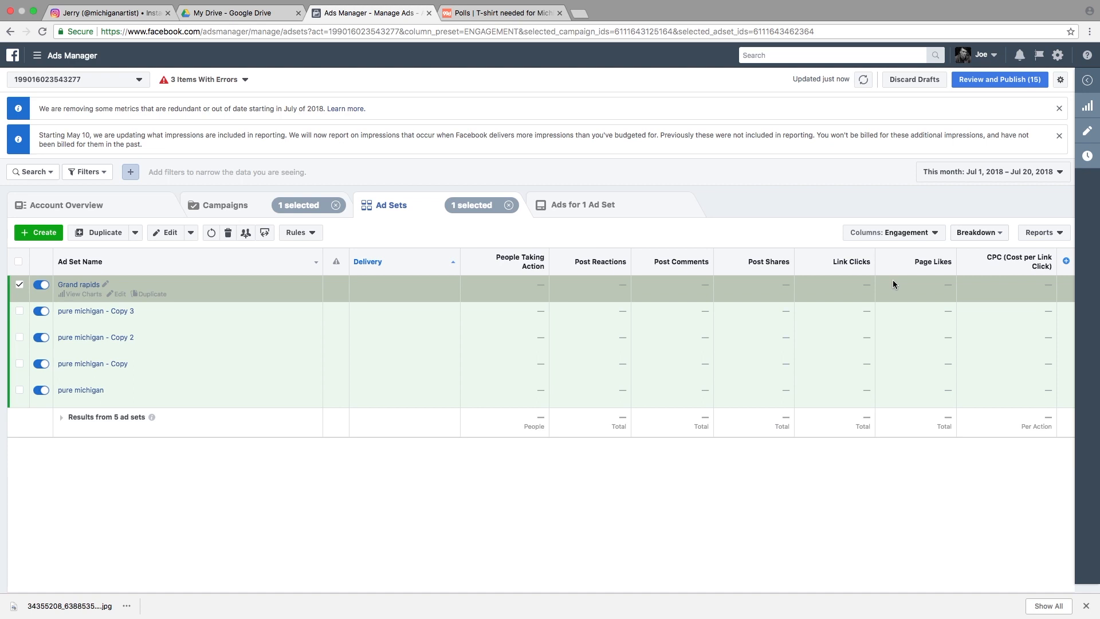
pyautogui.click(894, 233)
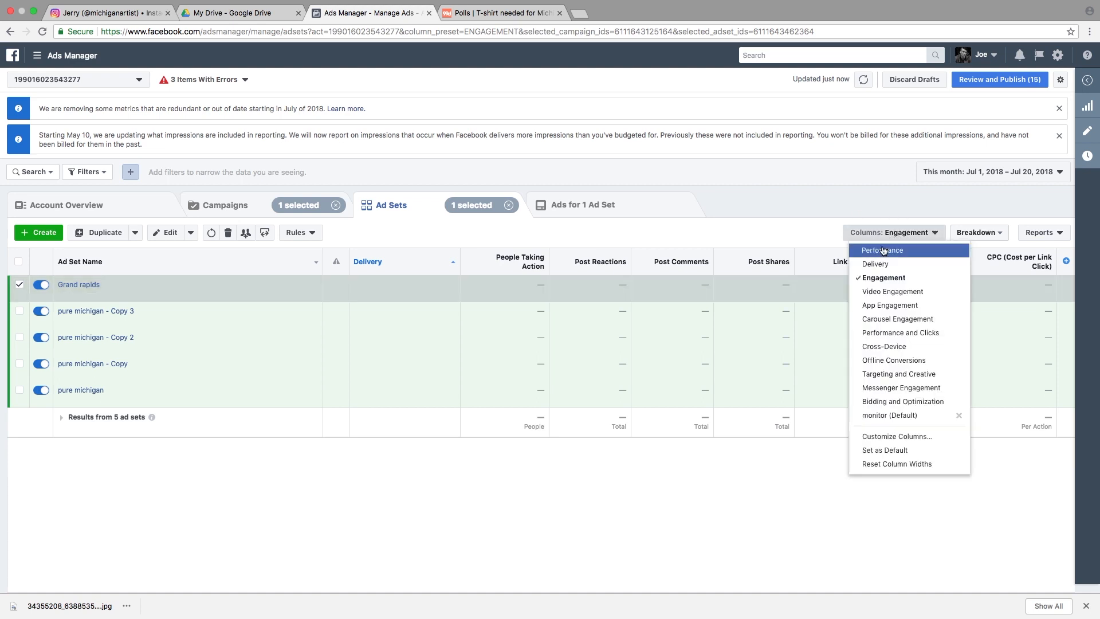
pyautogui.click(883, 252)
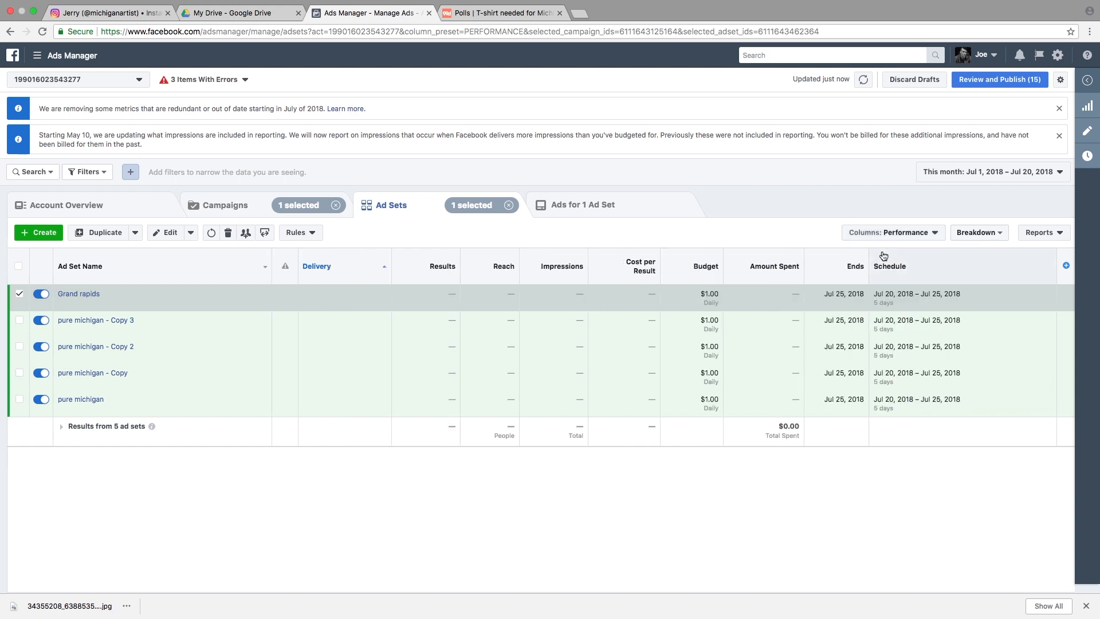
# Look through the breakdown and report options of the ad sets table without applying any
pyautogui.click(975, 234)
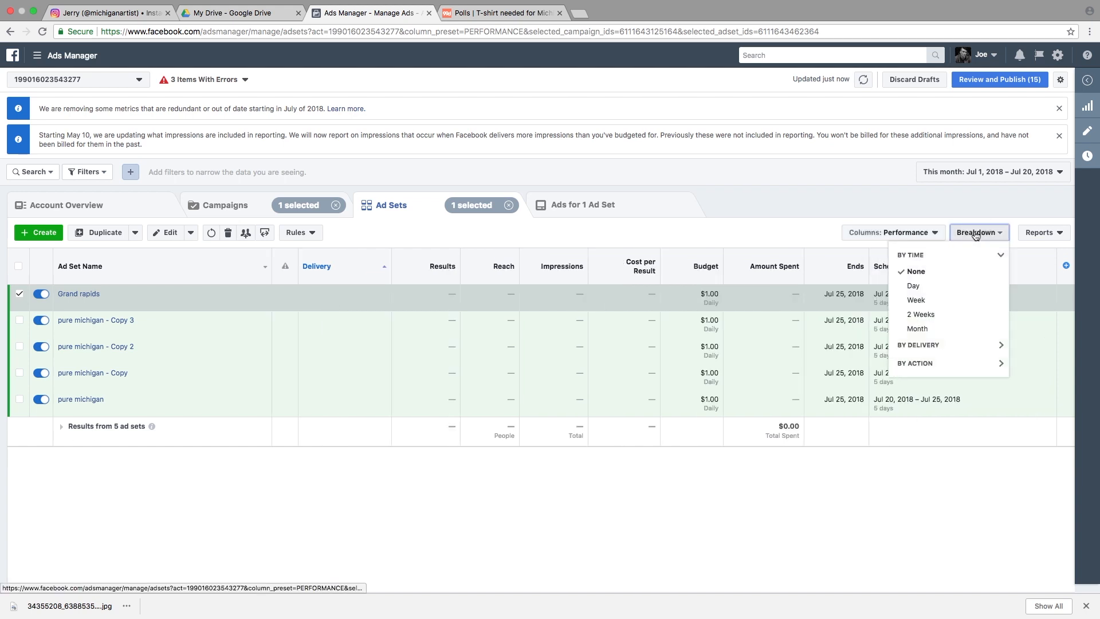
pyautogui.click(1042, 235)
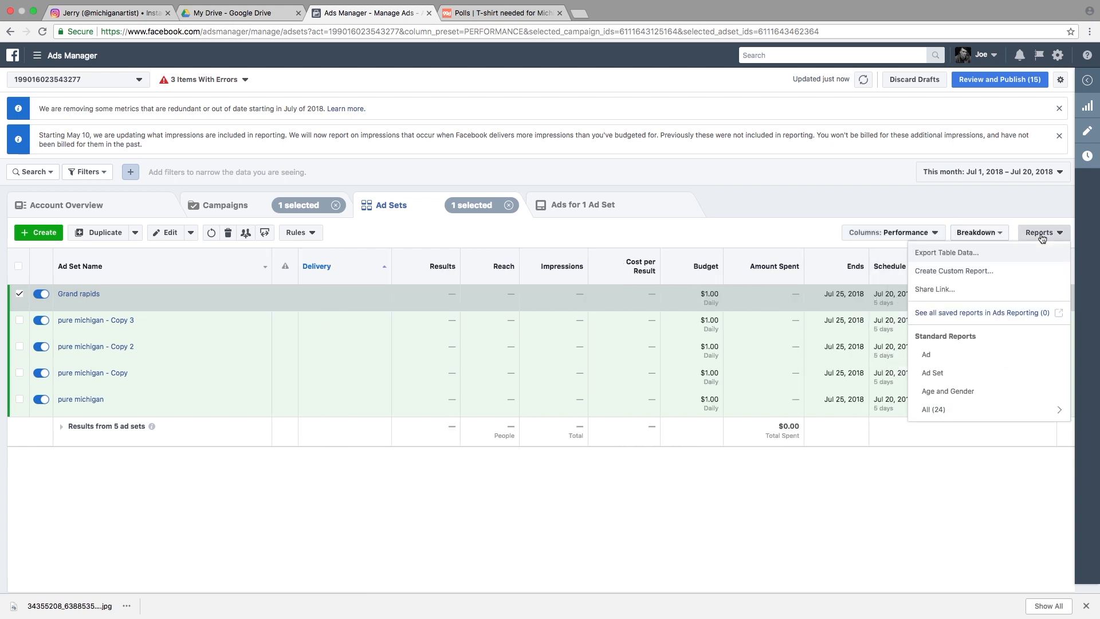
pyautogui.click(831, 228)
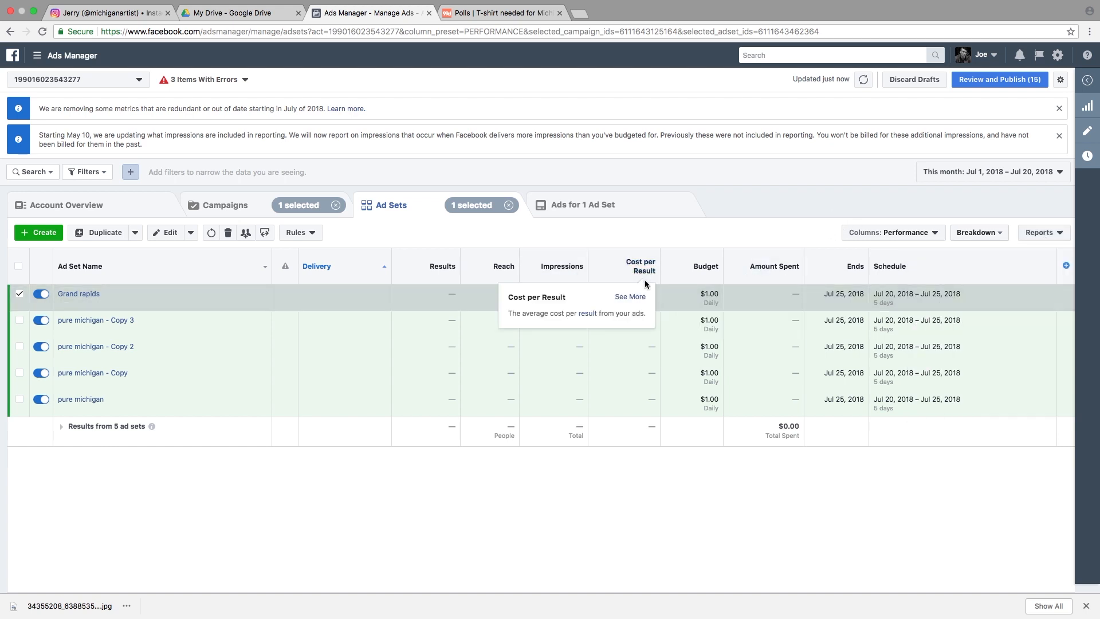
# Check the Cost per Result column and turn off the Grand rapids ad set
pyautogui.moveTo(637, 267)
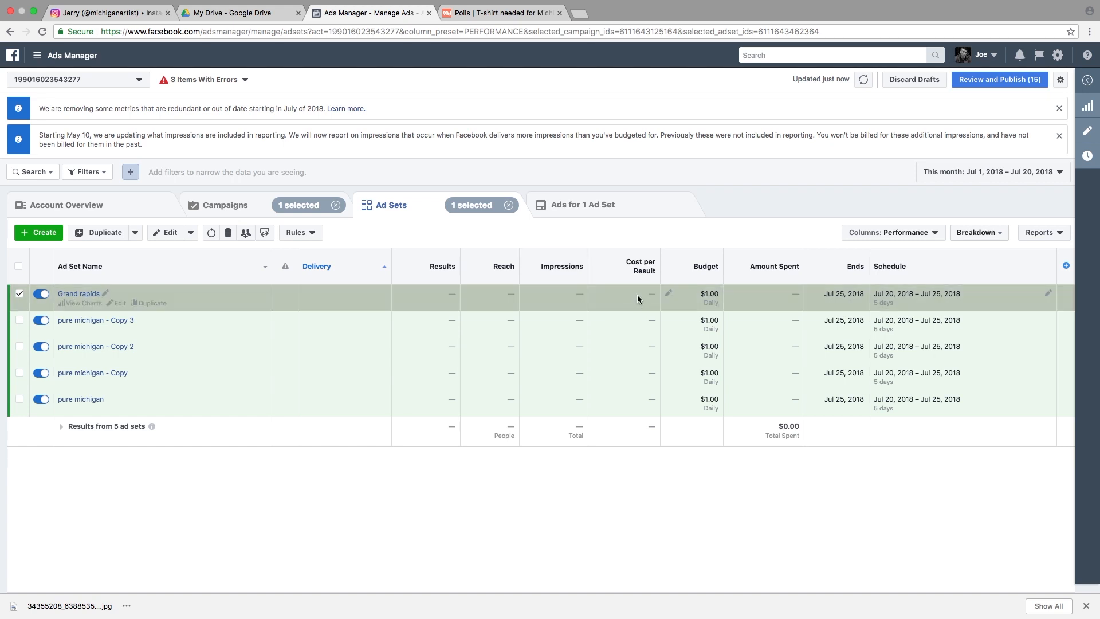
pyautogui.click(42, 295)
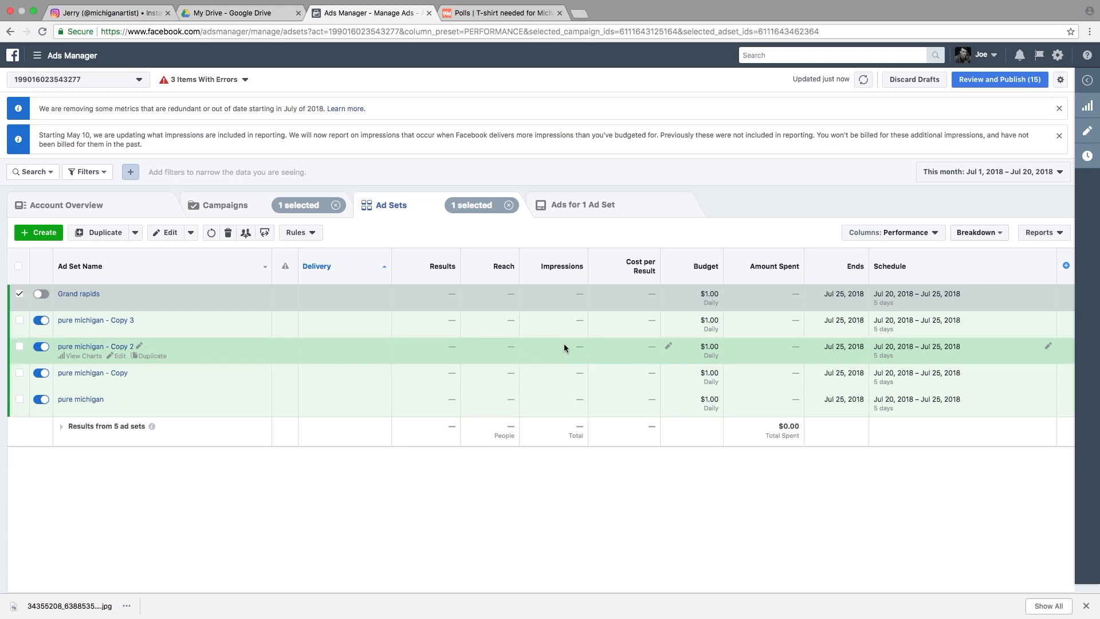
# Edit the michigan t-shirt( fireplace) campaign to turn on Budget Optimization with a daily campaign budget of $5.00
pyautogui.click(238, 210)
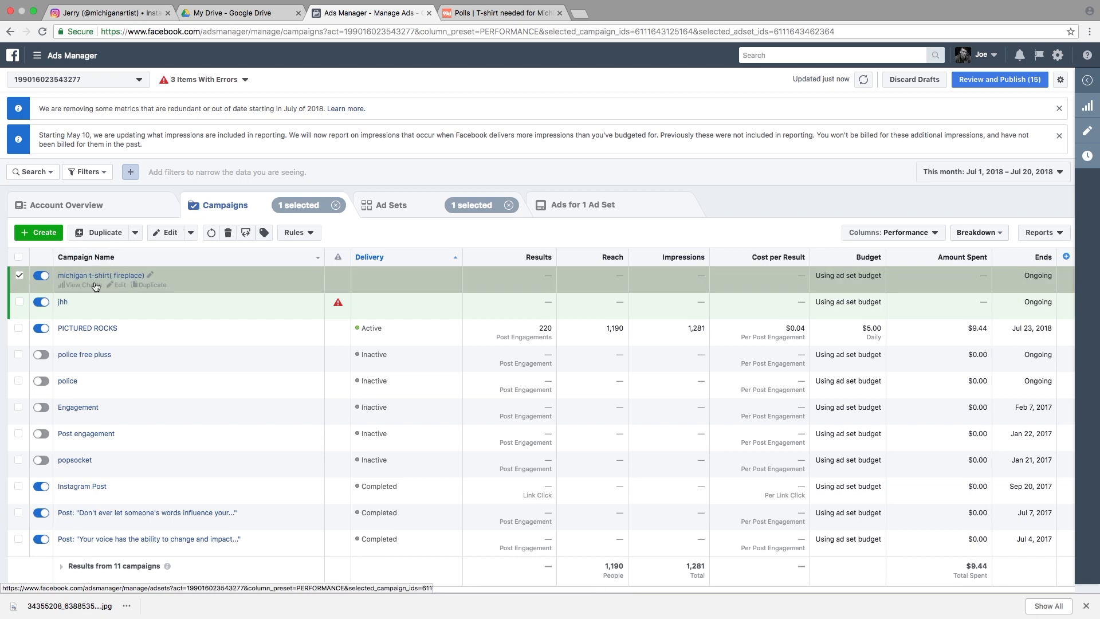
pyautogui.click(114, 285)
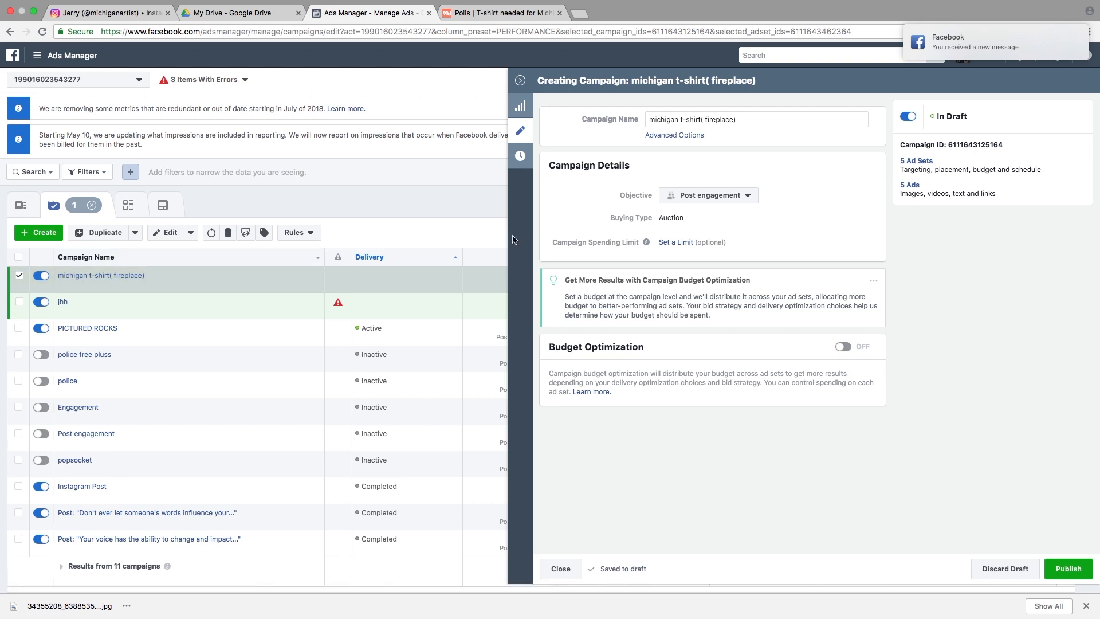
pyautogui.click(845, 348)
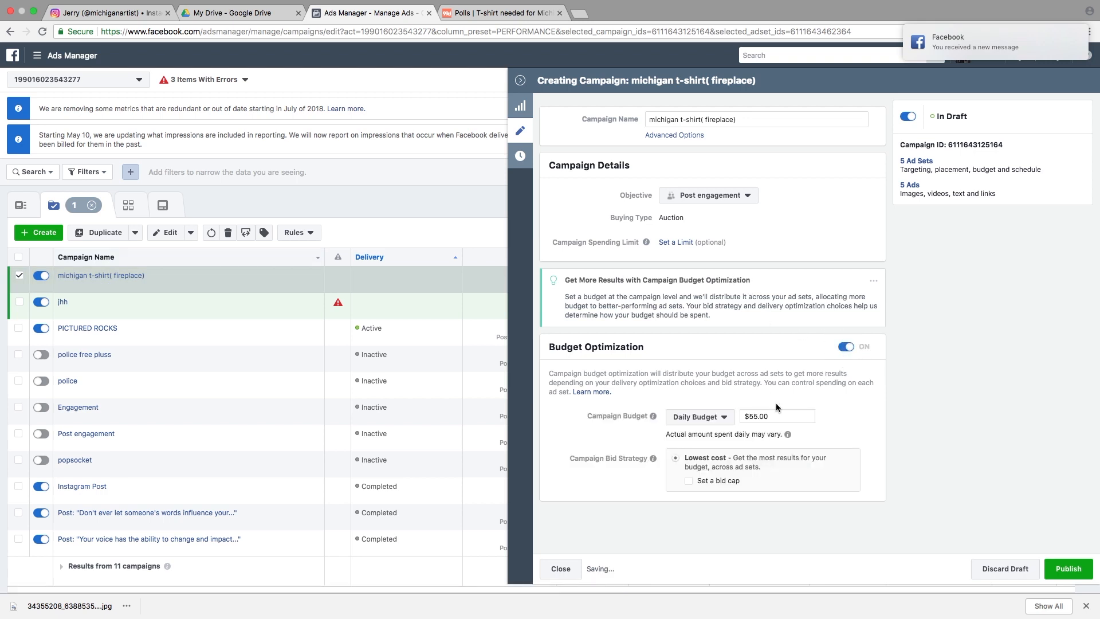
pyautogui.click(761, 418)
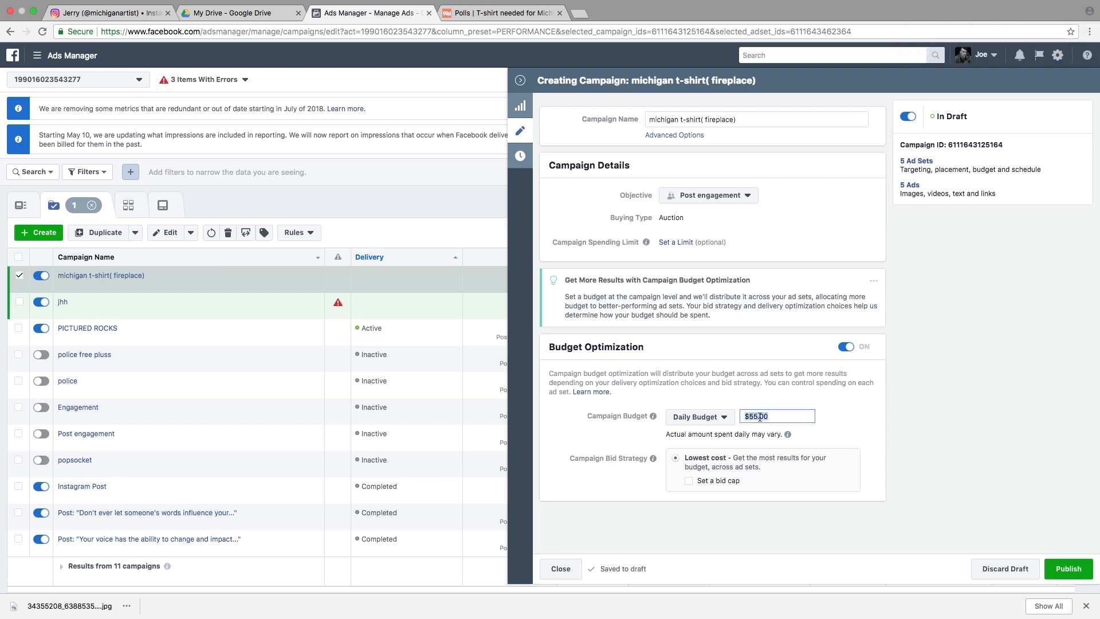
pyautogui.write('5.00')
# Review the explanation of the campaign's Lowest cost bid strategy
pyautogui.moveTo(699, 466)
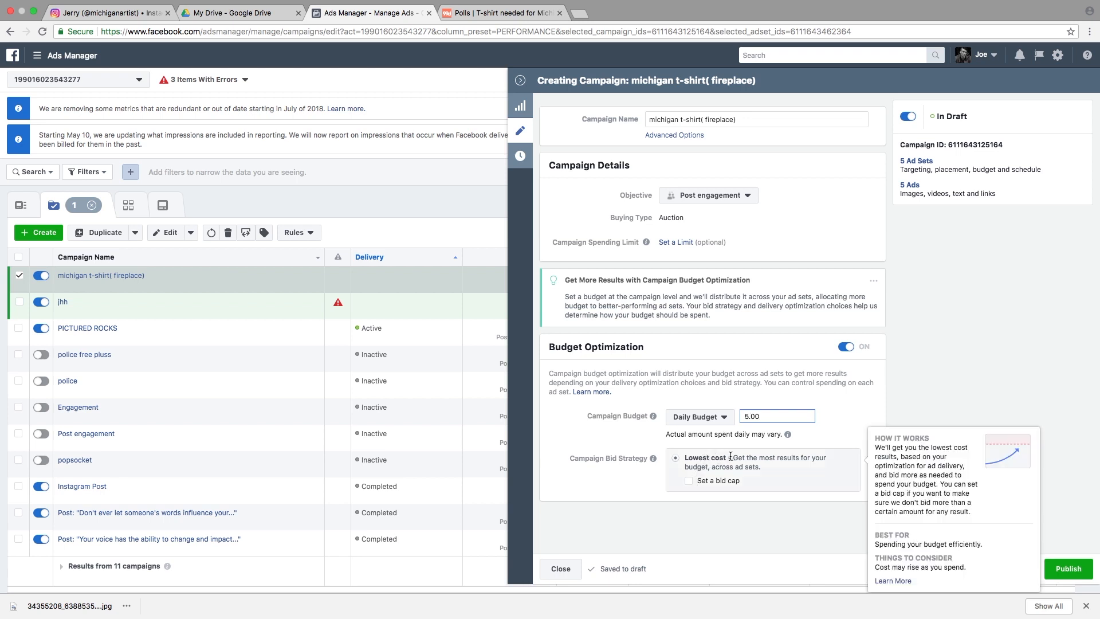
pyautogui.moveTo(728, 456); pyautogui.dragTo(699, 457)
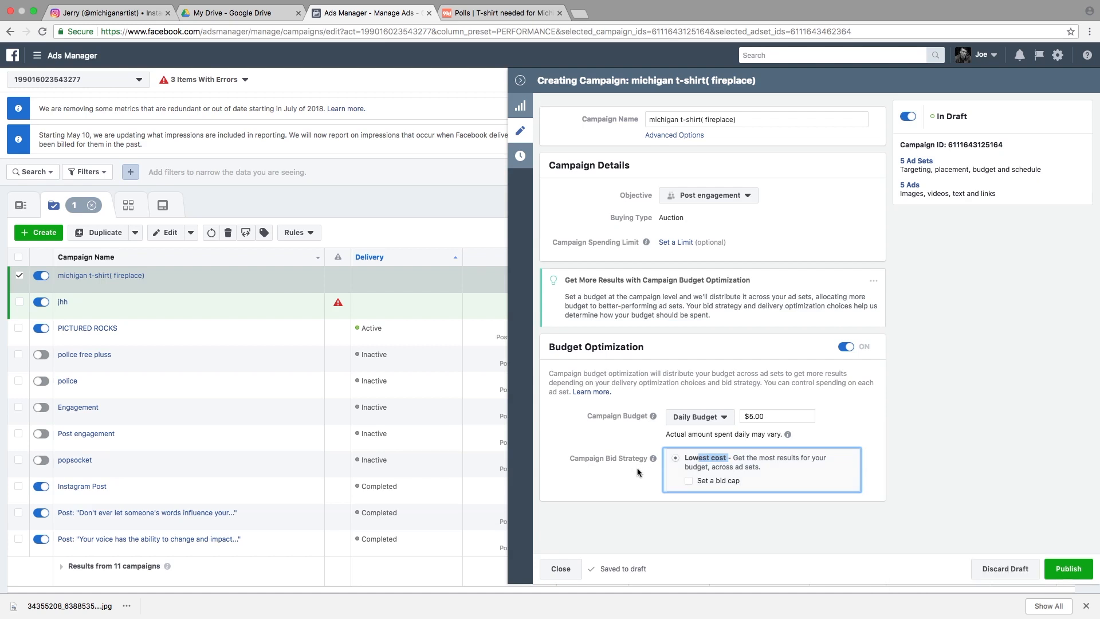
pyautogui.click(709, 457)
pyautogui.click(402, 221)
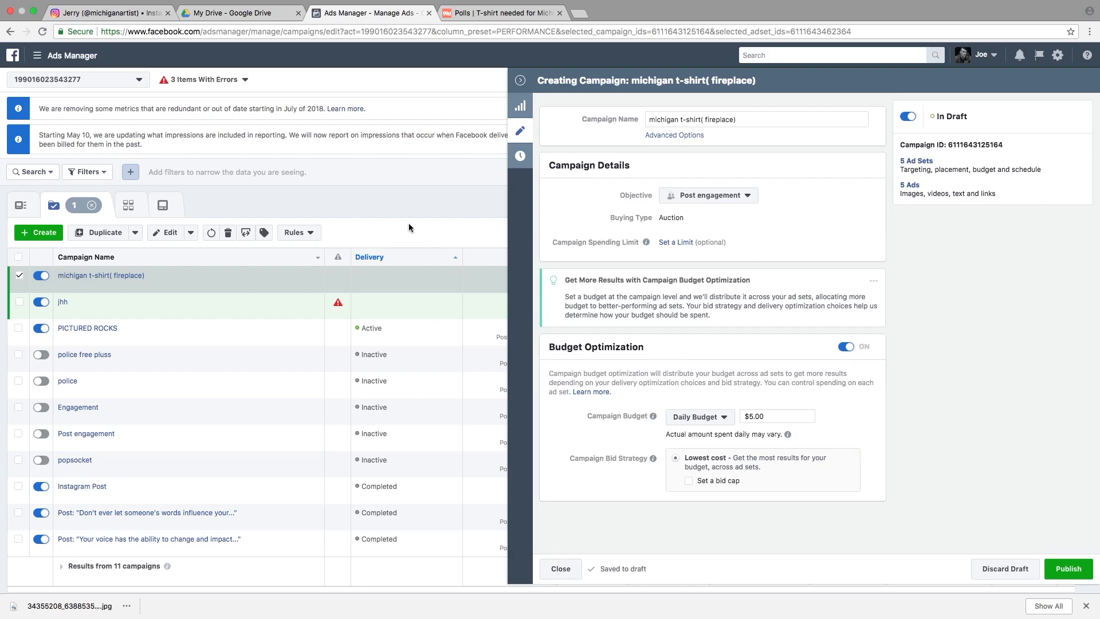